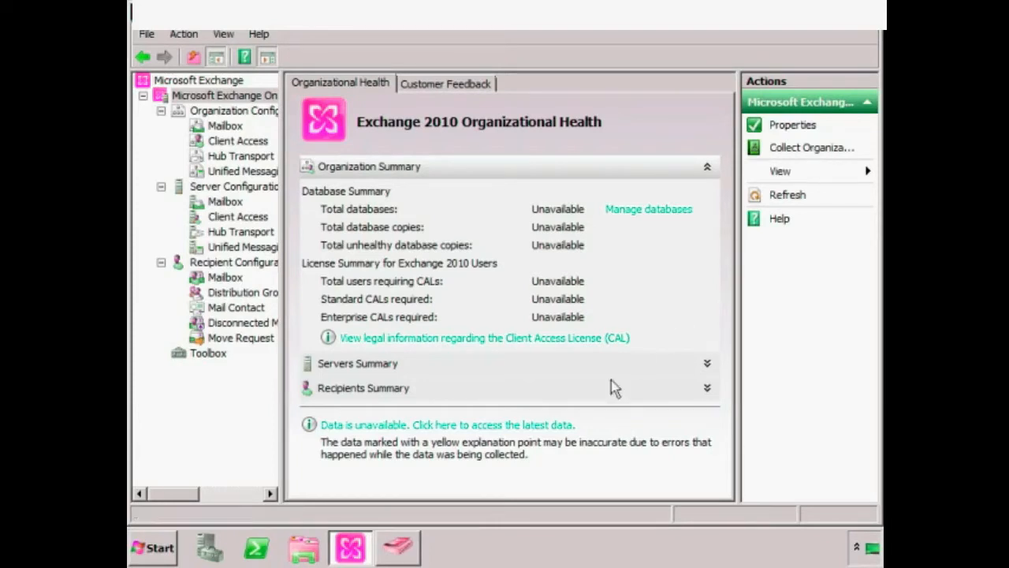
- Collect organizational health data immediately to show 3 databases, 2 database copies and 2 CALs required
click(465, 426)
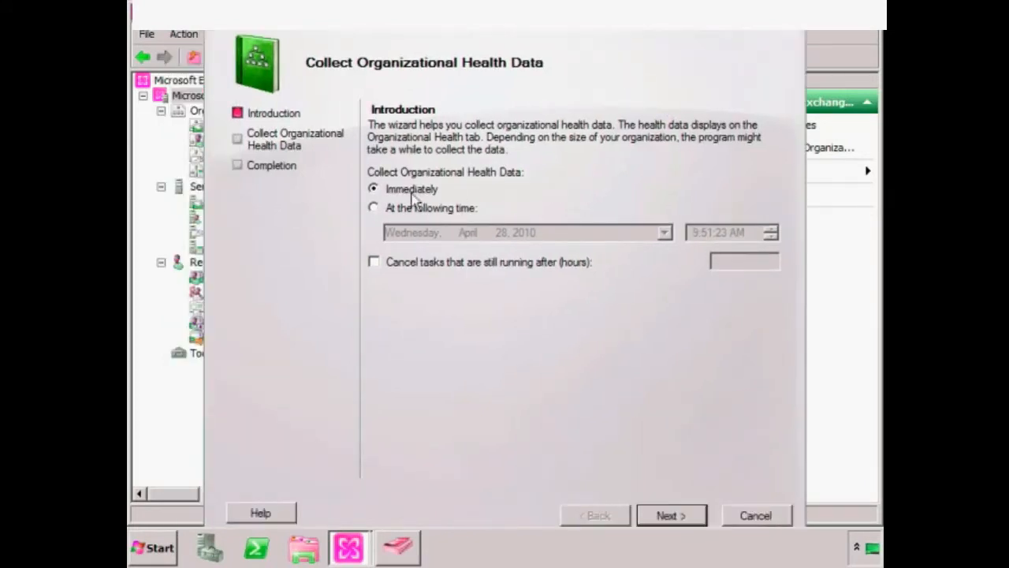
click(680, 529)
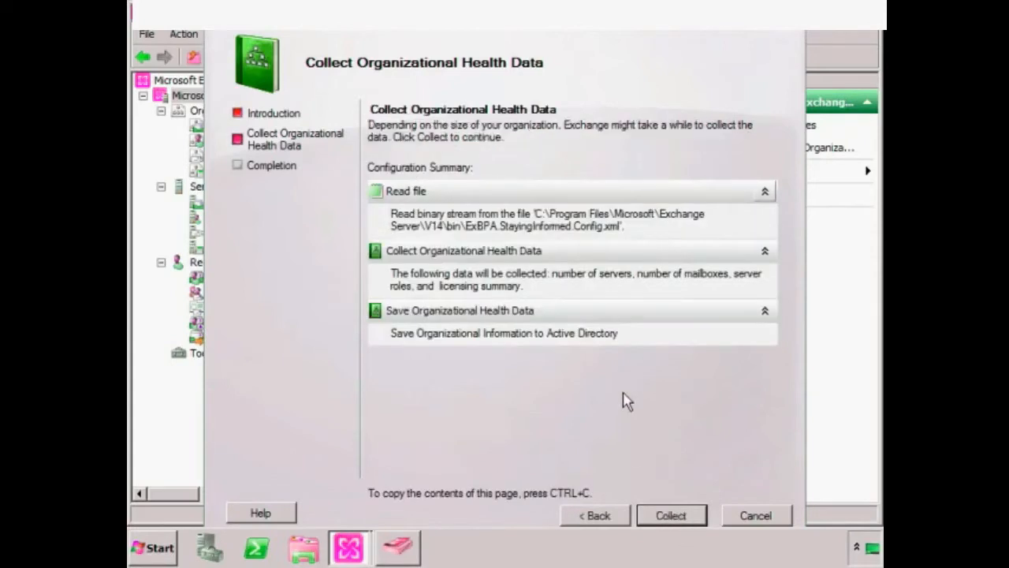
click(669, 516)
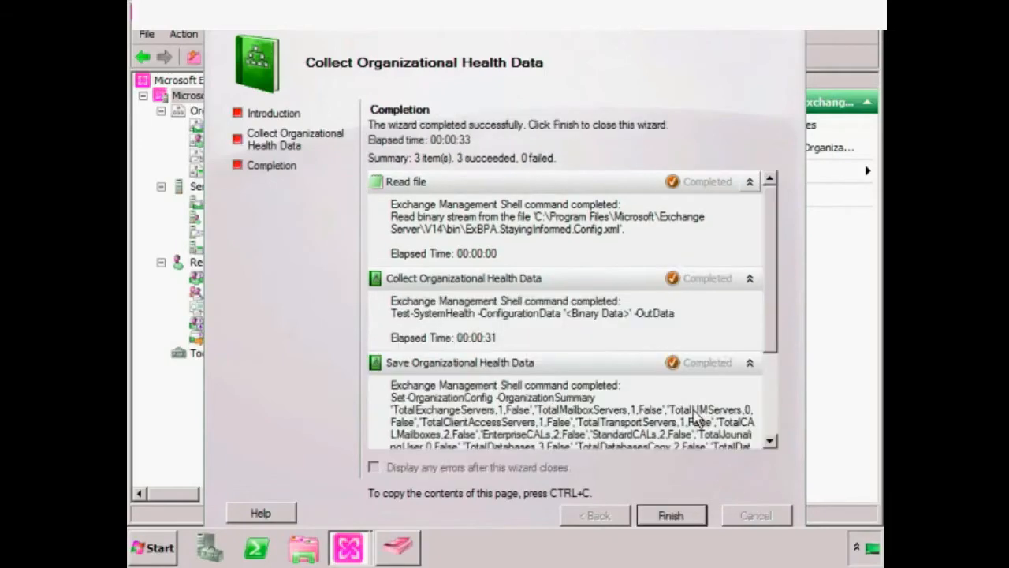
click(670, 514)
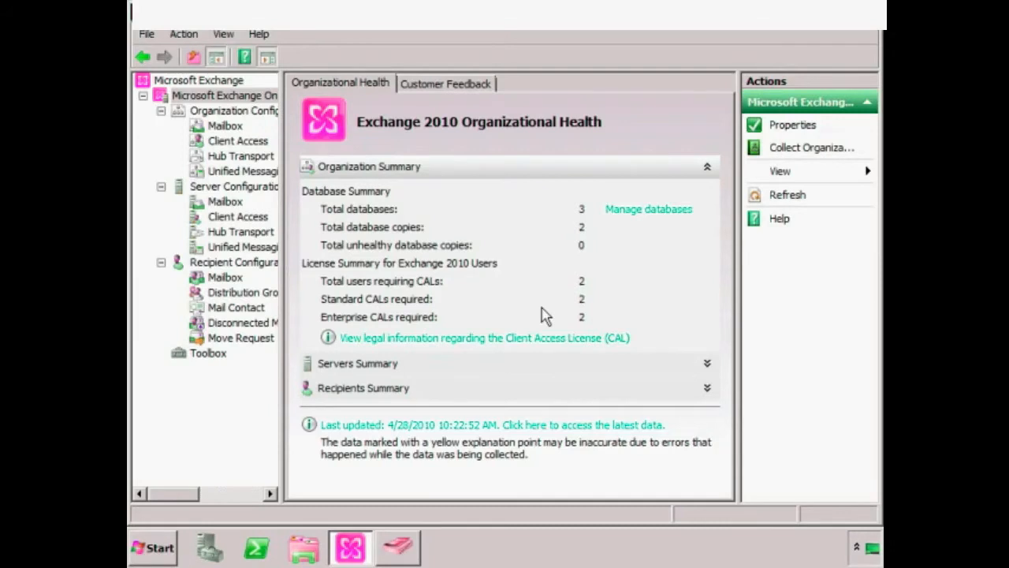
- Expand the Servers and Recipients summaries, then view organization-level Mailbox settings listing the Default Sharing Policy
click(707, 365)
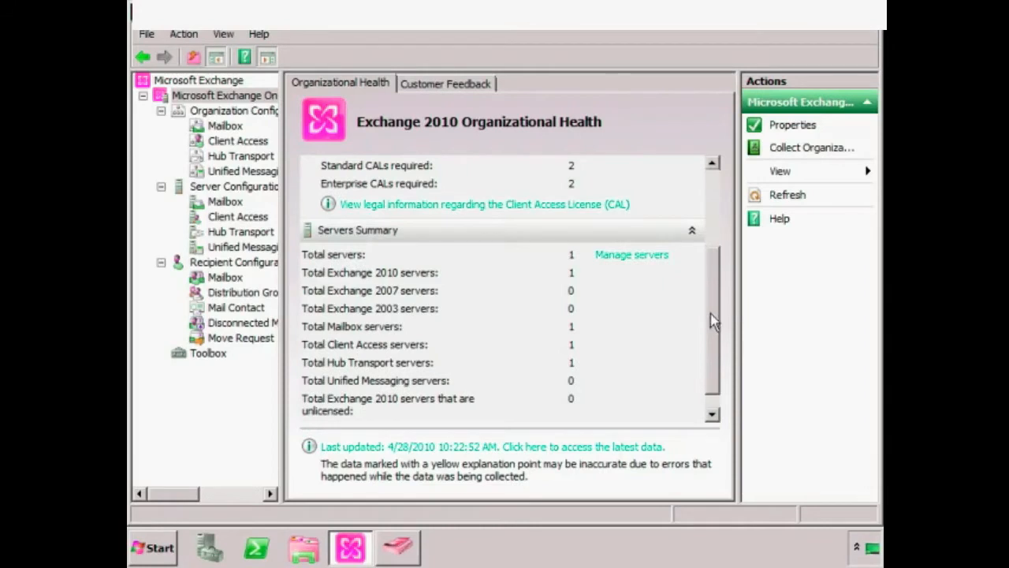
scroll(709, 327, down, 1)
click(693, 408)
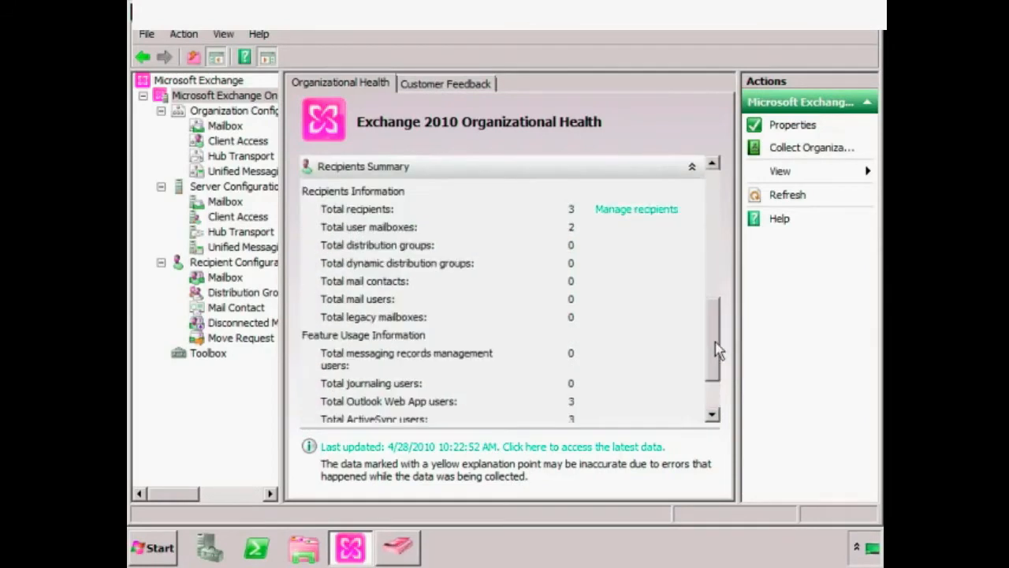
drag(716, 339, 713, 373)
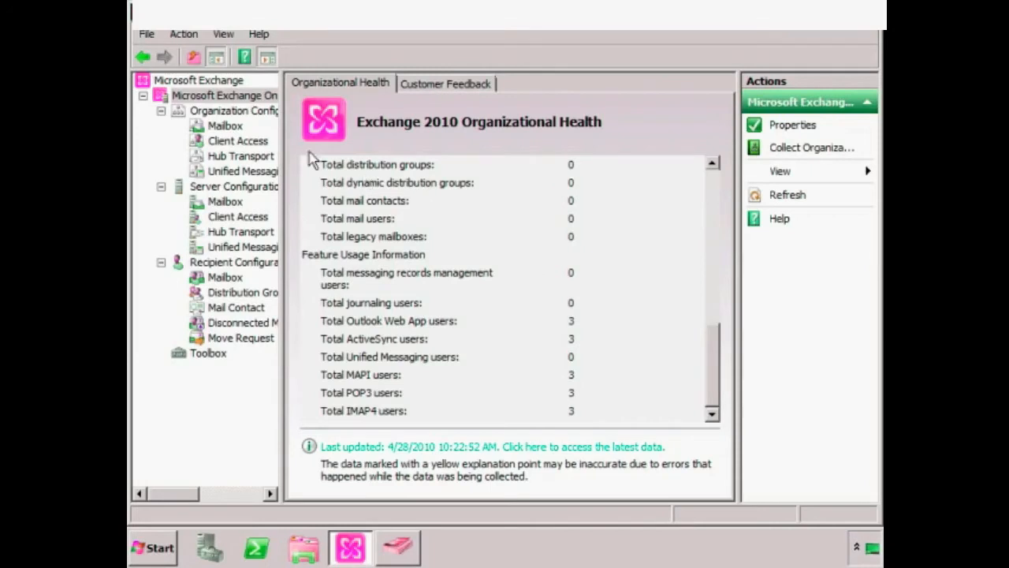
click(224, 127)
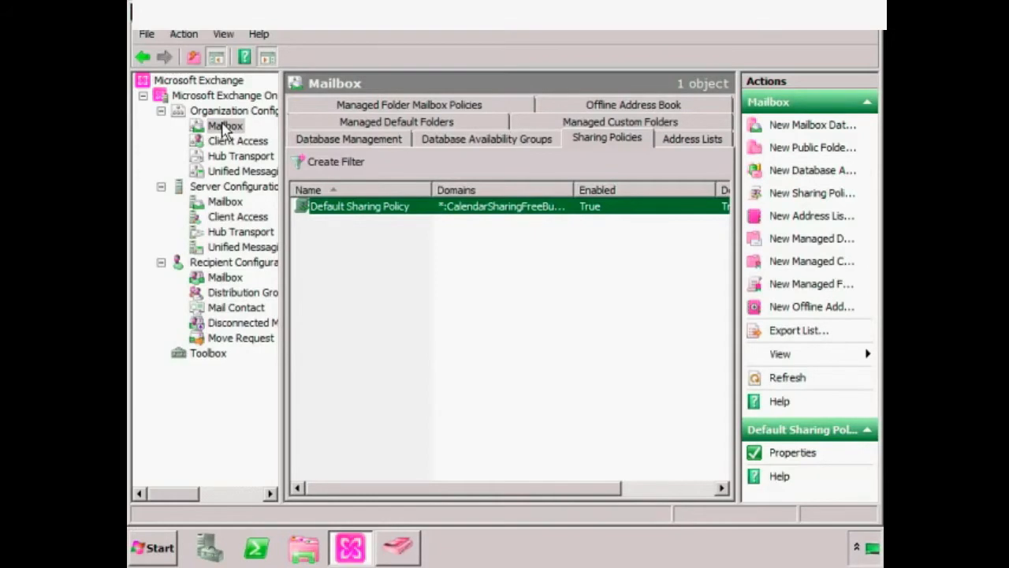
- View the mailbox databases, then the six organizational address lists under Address Lists
click(327, 138)
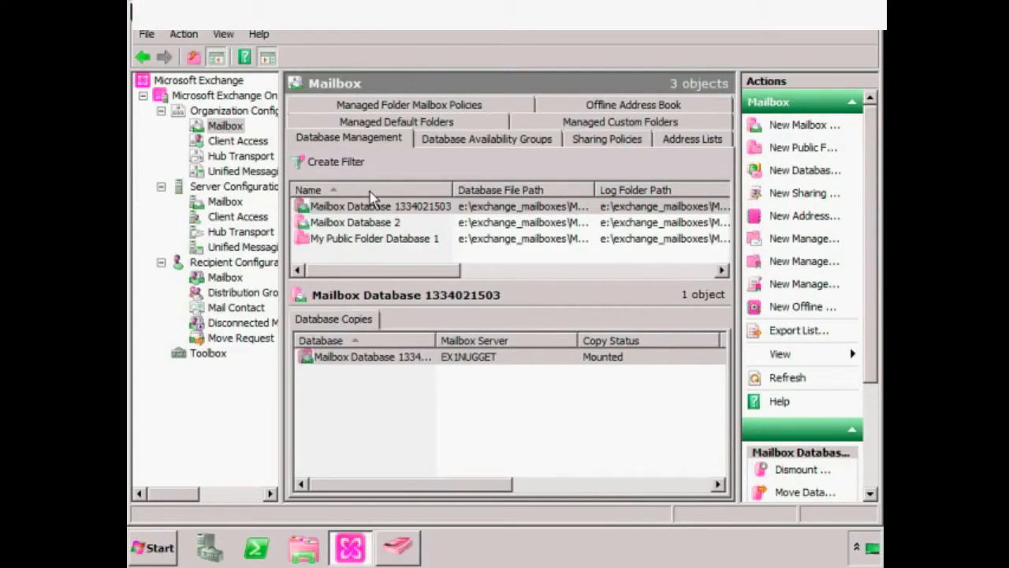
click(704, 143)
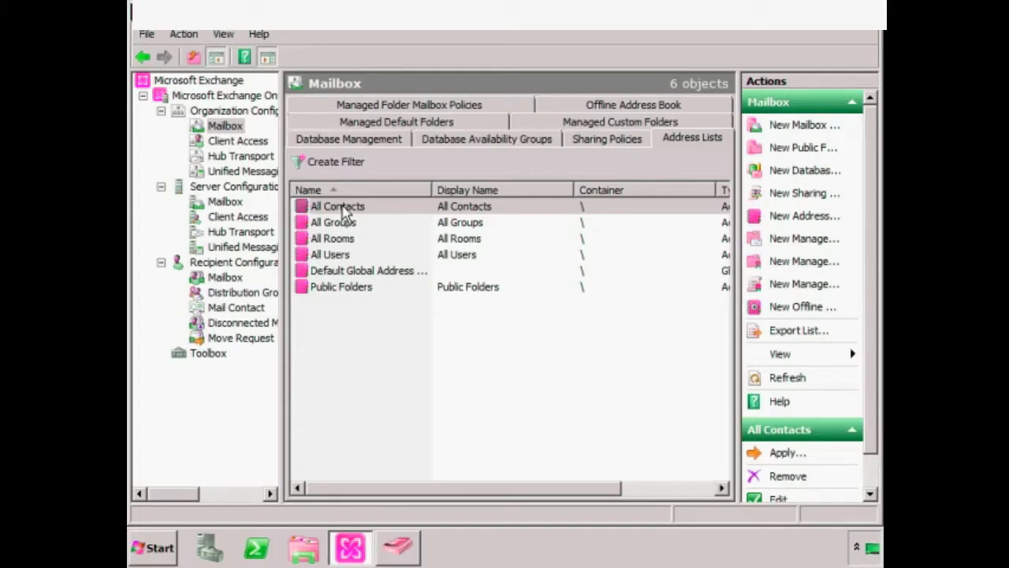
- Edit the All Contacts address list and preview its recipient filter, which returns no recipients
right_click(344, 212)
click(371, 264)
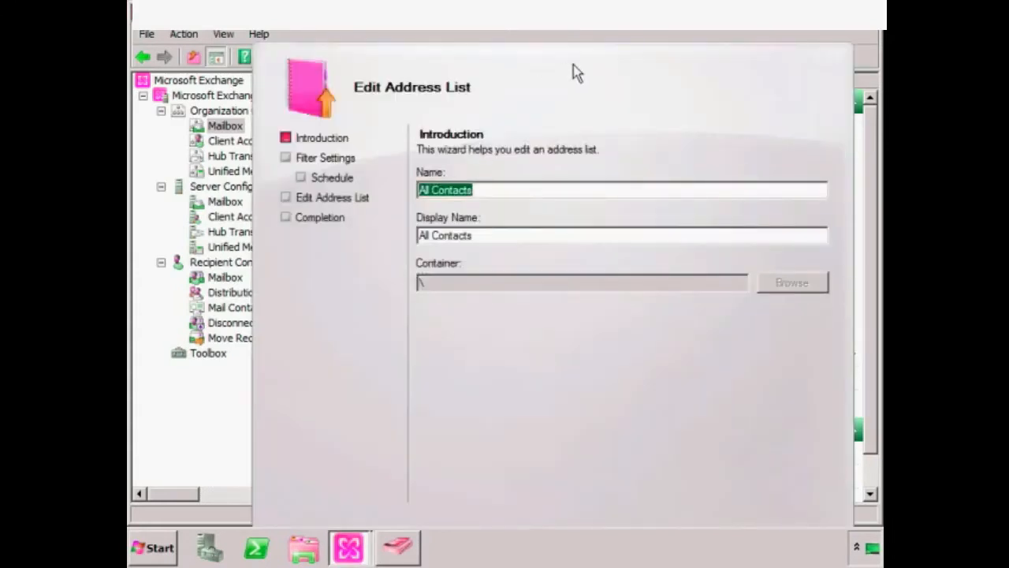
drag(574, 66, 547, 40)
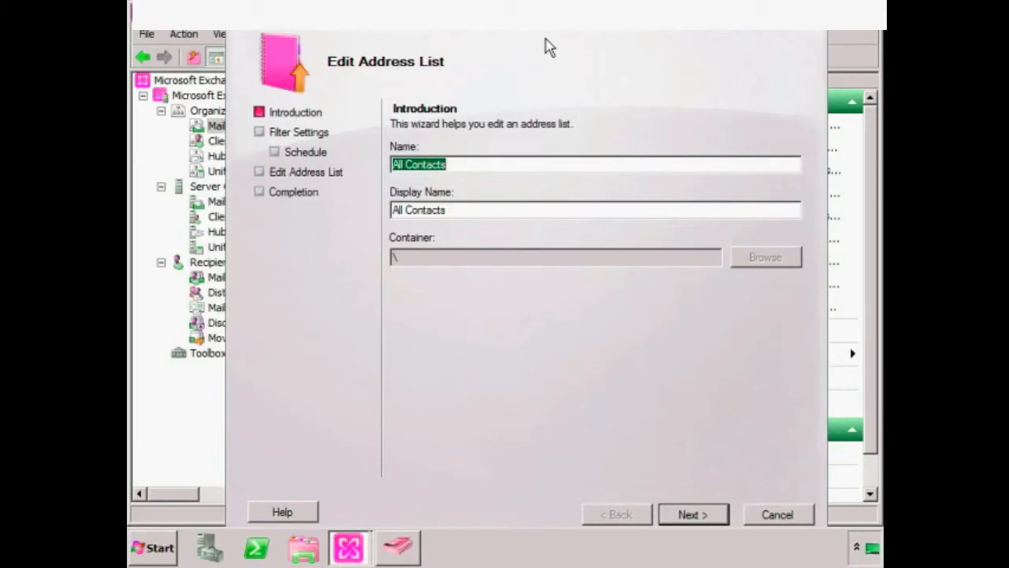
click(691, 514)
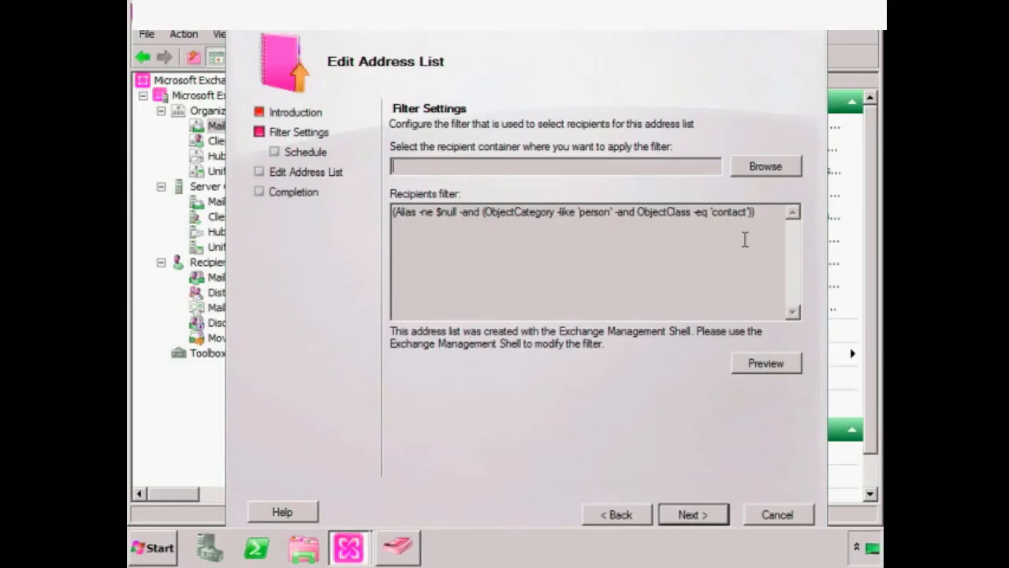
click(772, 366)
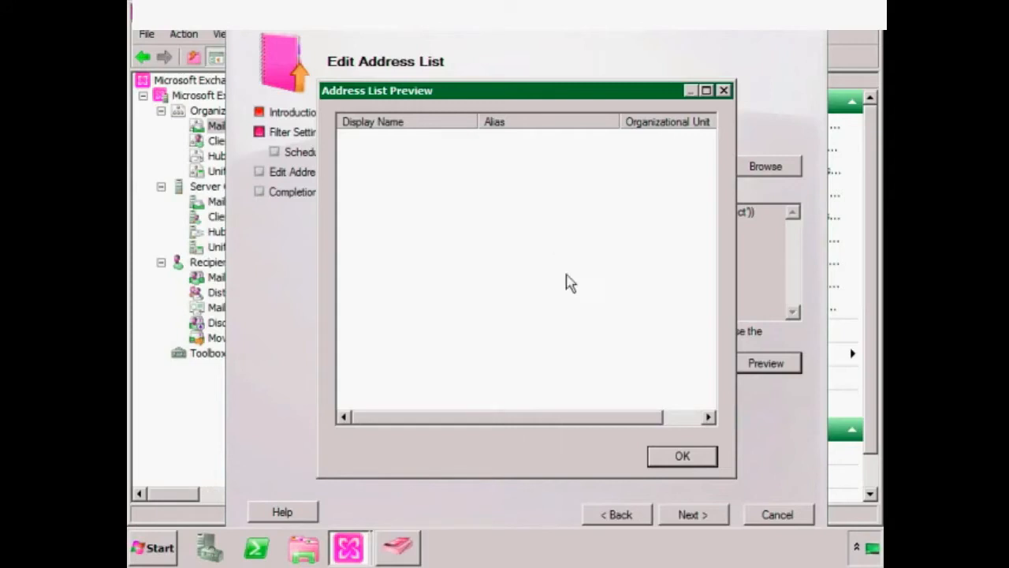
click(678, 459)
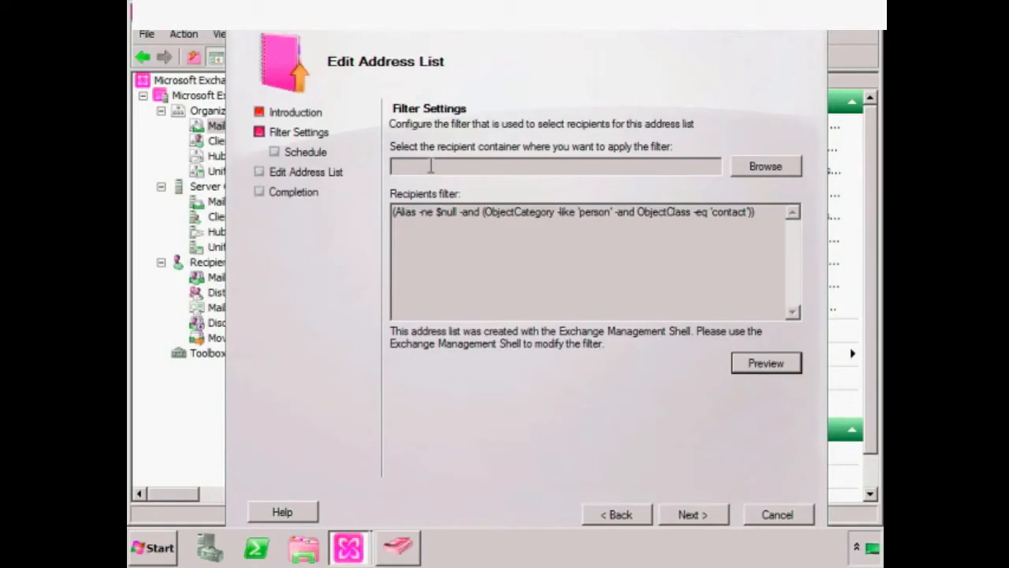
- Browse to the Users container for the All Contacts filter, then cancel the selection
click(796, 164)
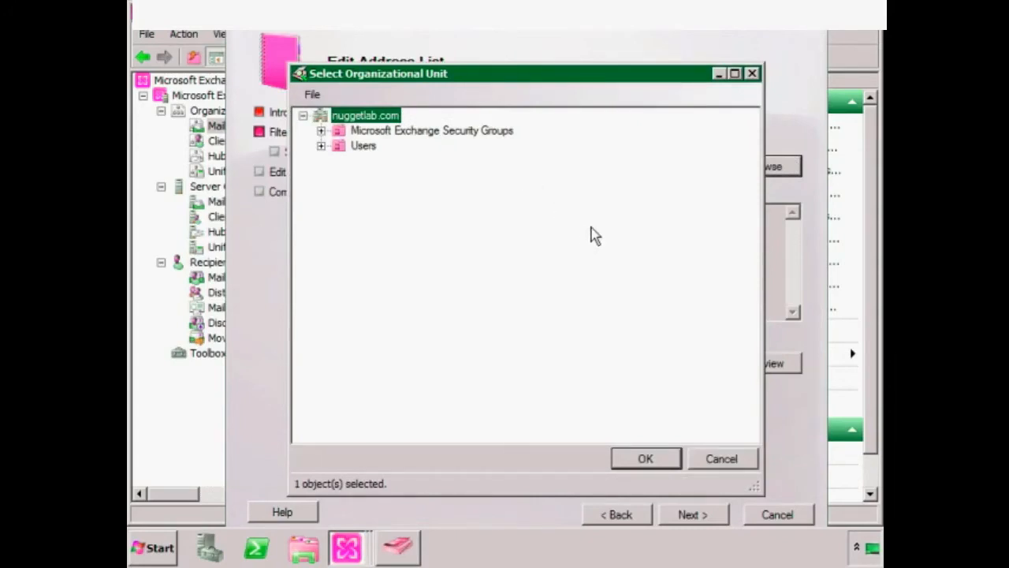
click(323, 146)
click(360, 148)
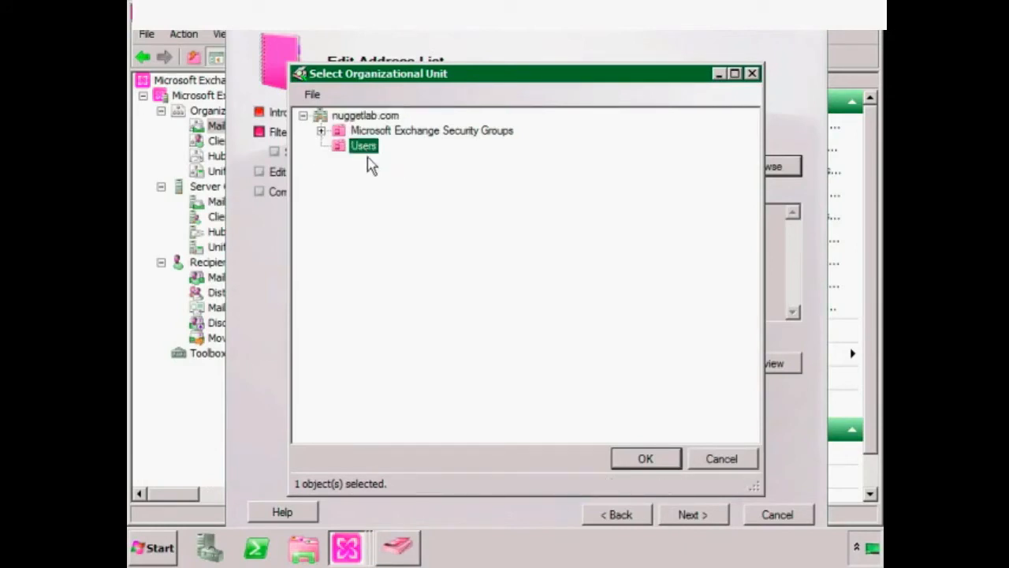
click(722, 459)
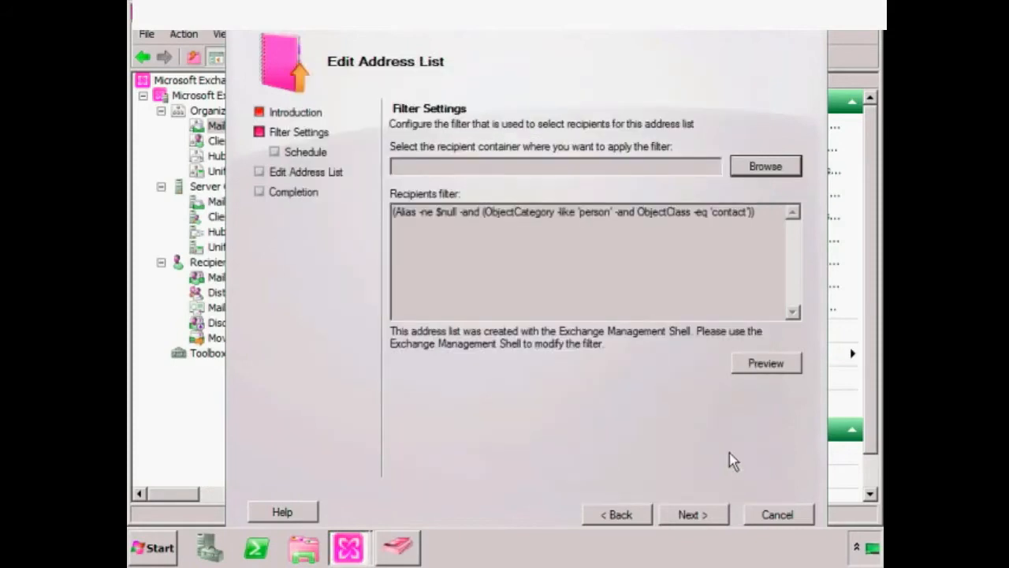
- Advance through schedule to the summary, then cancel the All Contacts edit without saving
click(686, 515)
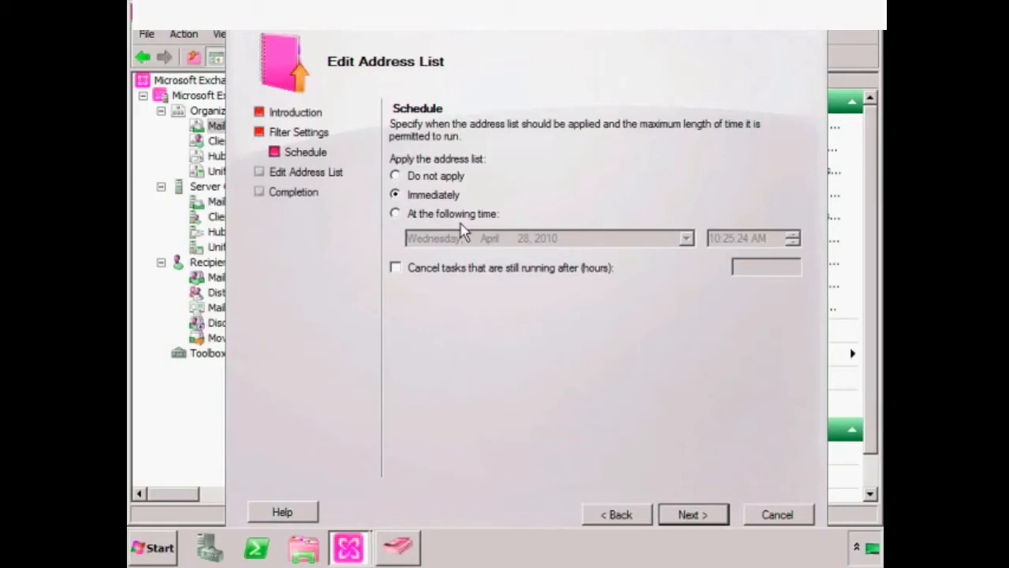
click(673, 514)
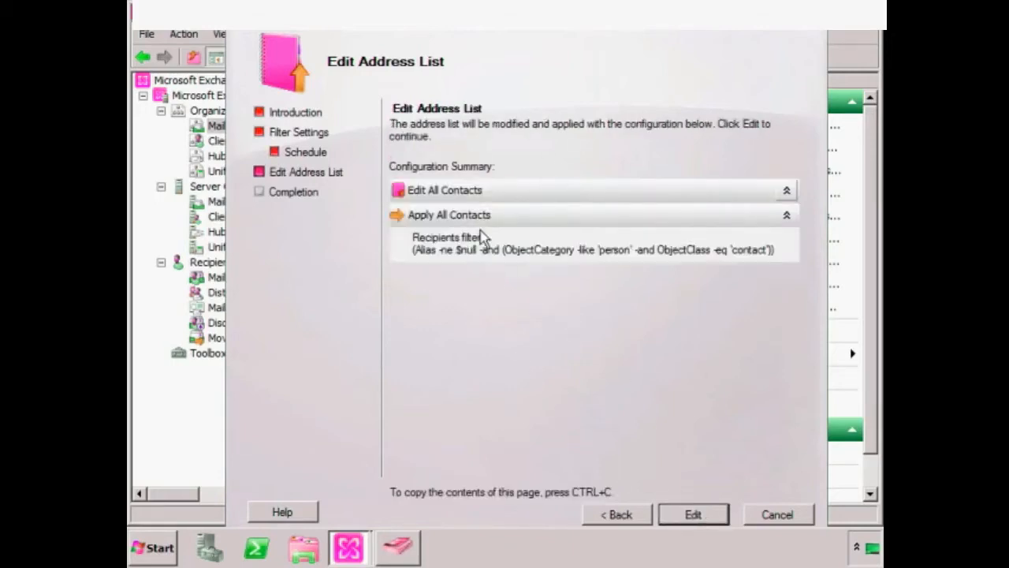
click(761, 521)
click(528, 314)
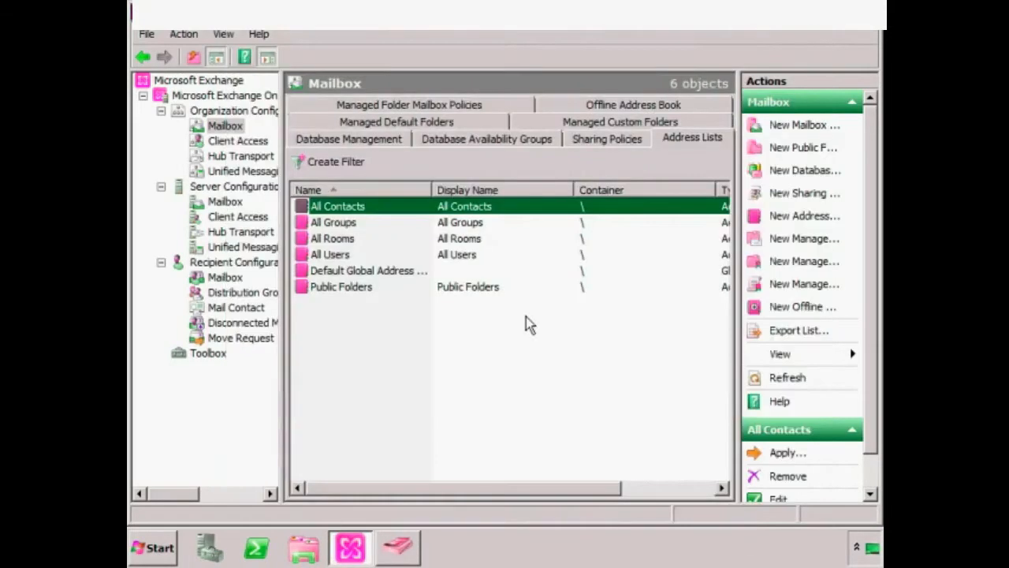
- Start a new address list named 'My Address List' and move to its filter settings
right_click(358, 325)
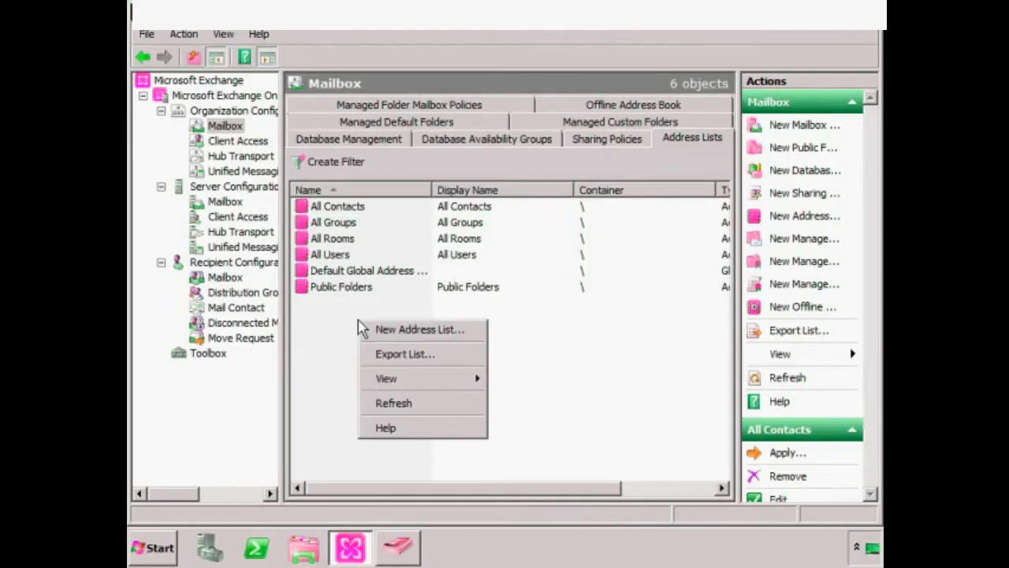
click(401, 331)
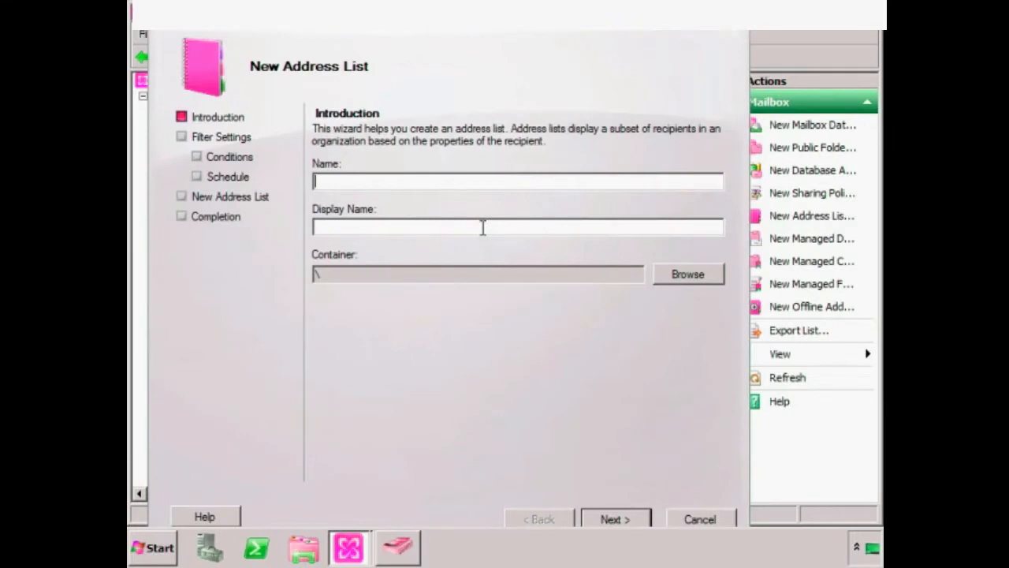
text(My Address List)
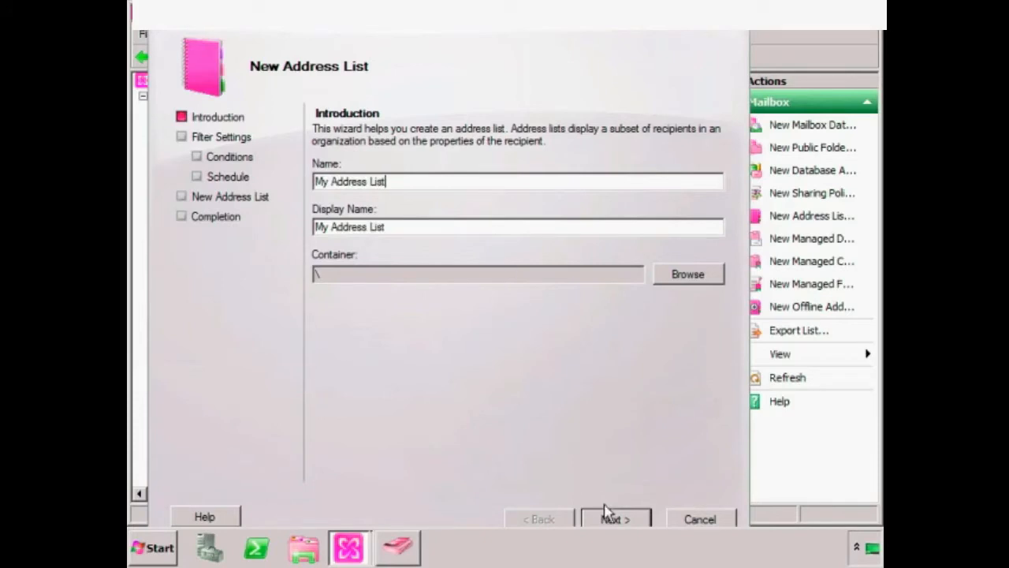
click(612, 519)
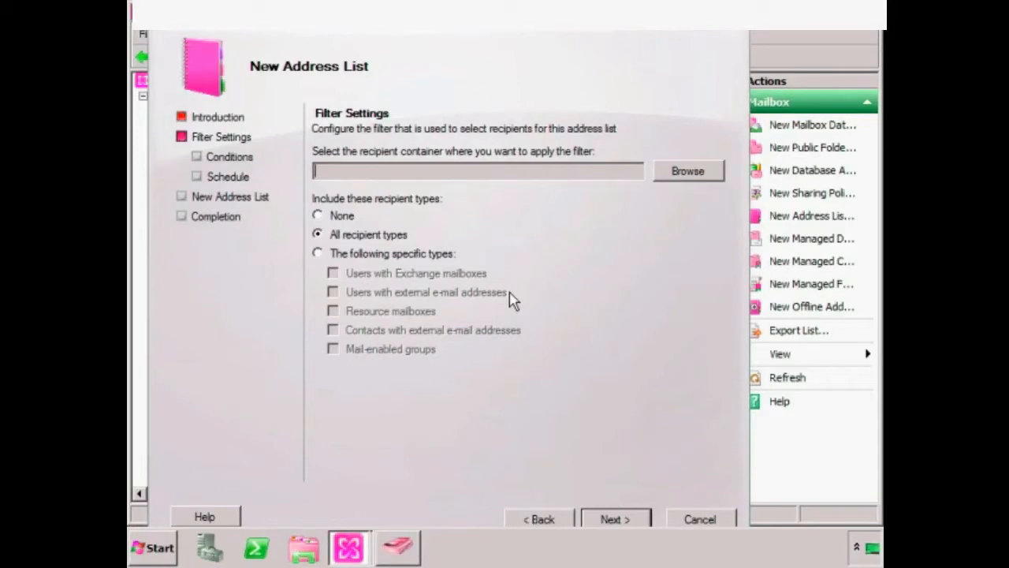
- Set the container to nuggetlab.com/Users and keep all recipient types included
click(691, 175)
click(285, 154)
click(583, 467)
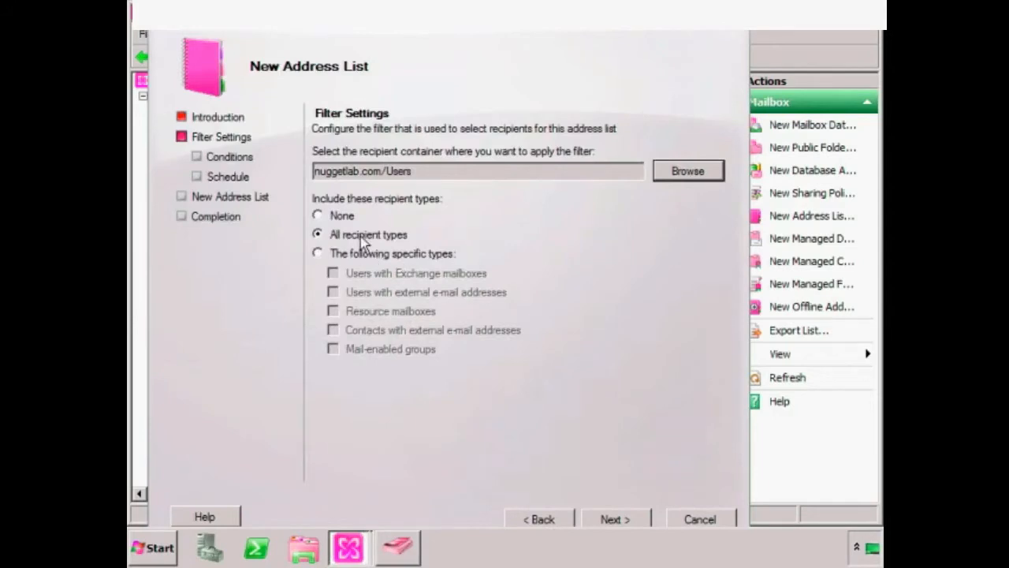
click(365, 254)
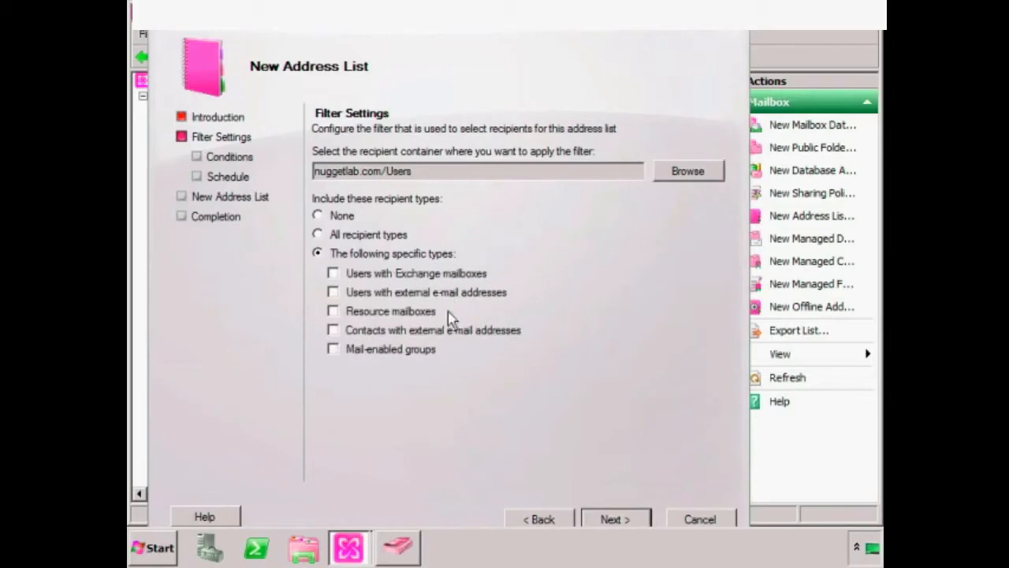
click(372, 237)
click(618, 519)
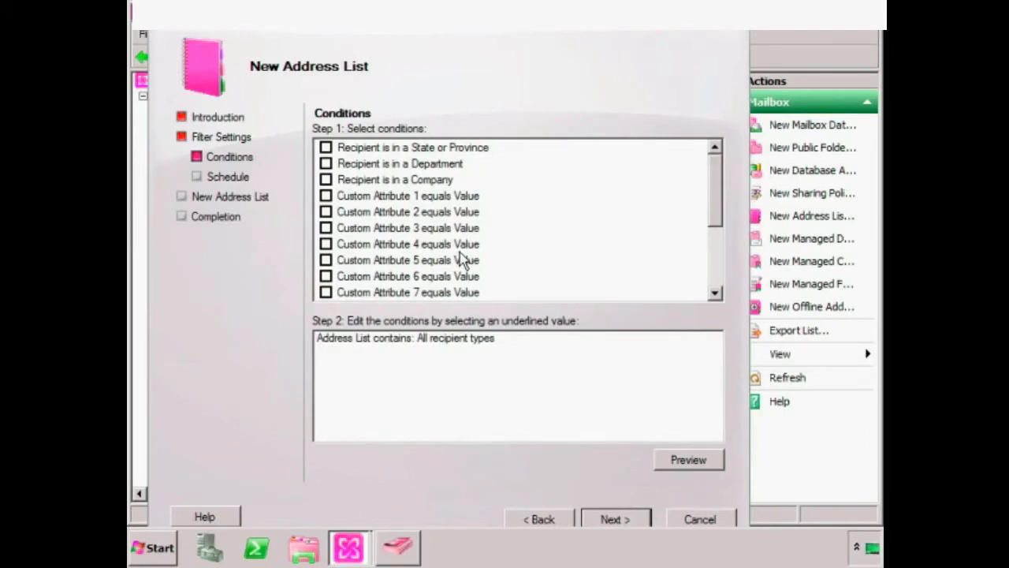
- Review the State or Province, Department and Custom Attribute 2 conditions, then cancel the wizard
click(417, 151)
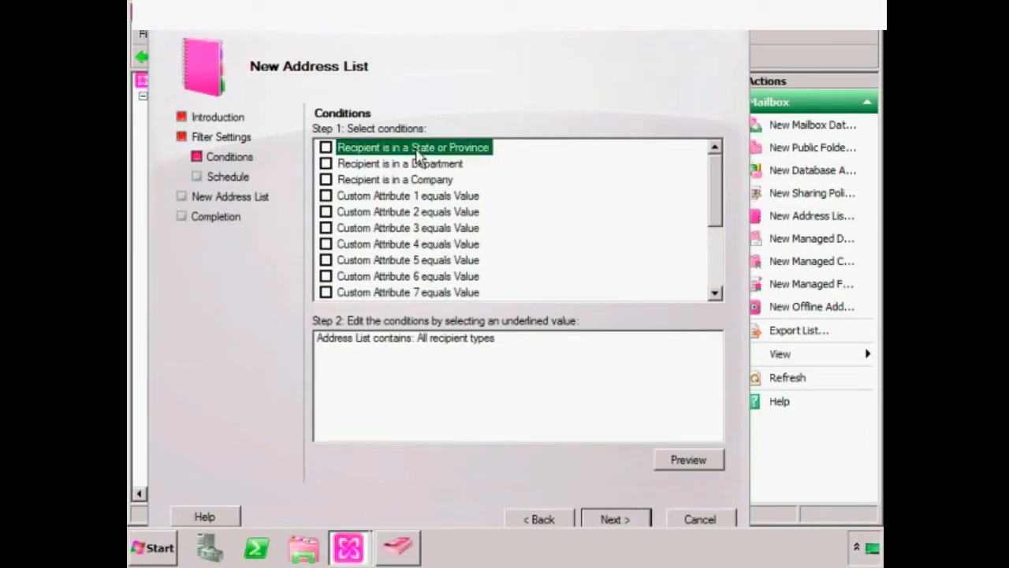
click(450, 165)
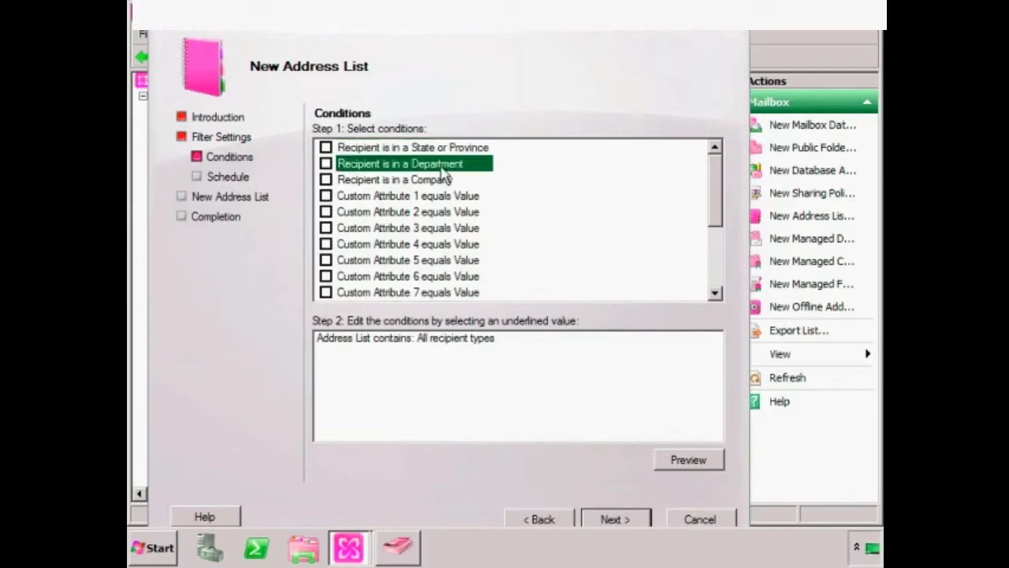
click(461, 212)
drag(717, 198, 705, 278)
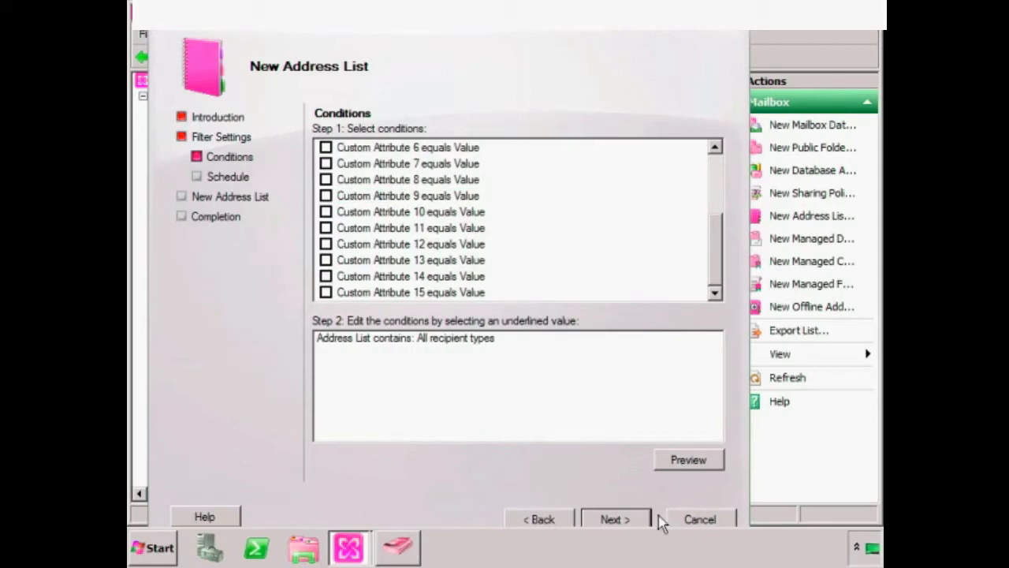
click(706, 522)
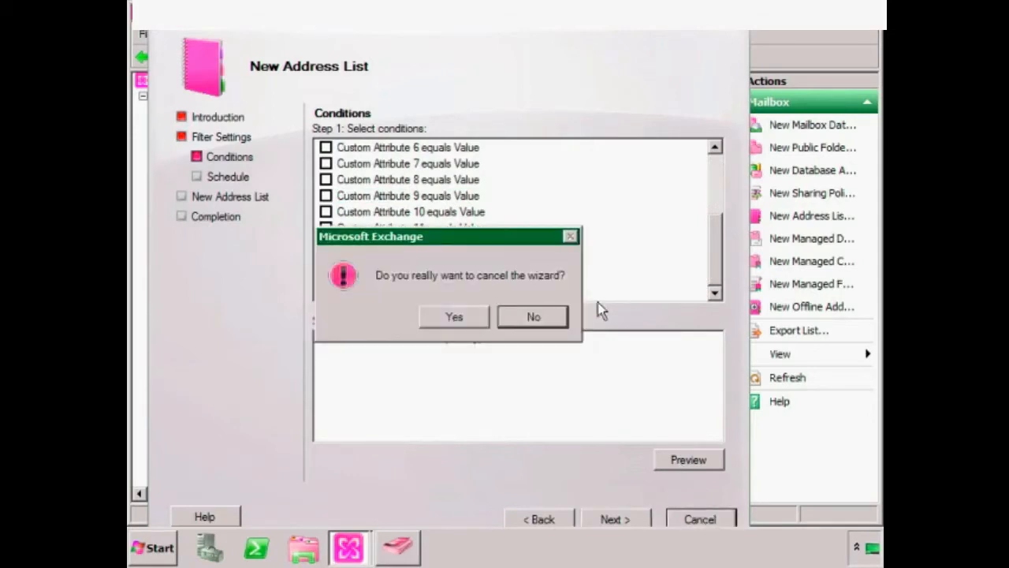
click(473, 317)
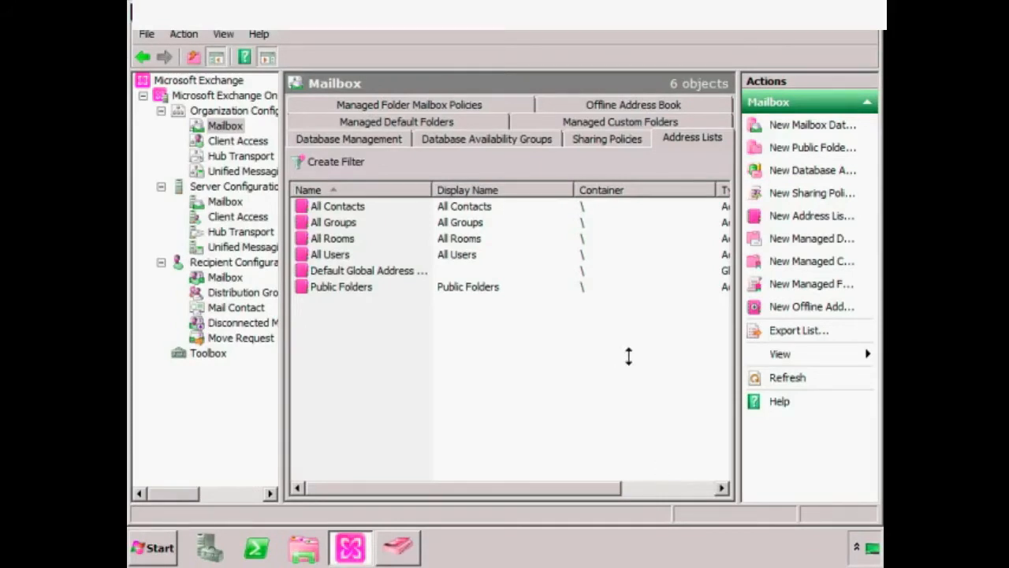
- Open the Default Offline Address Book's properties from the Offline Address Book list
click(633, 105)
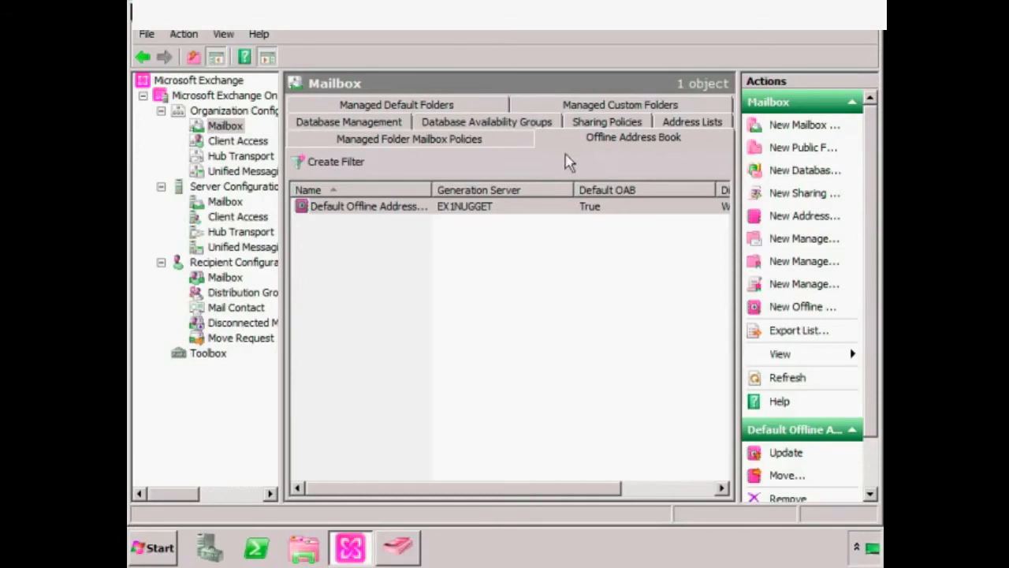
click(388, 208)
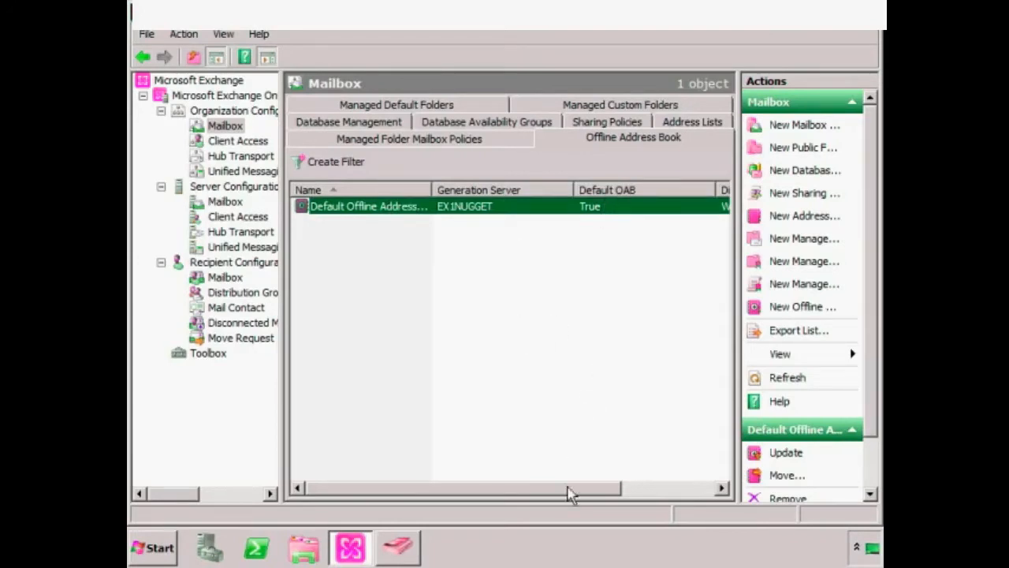
drag(575, 491, 707, 489)
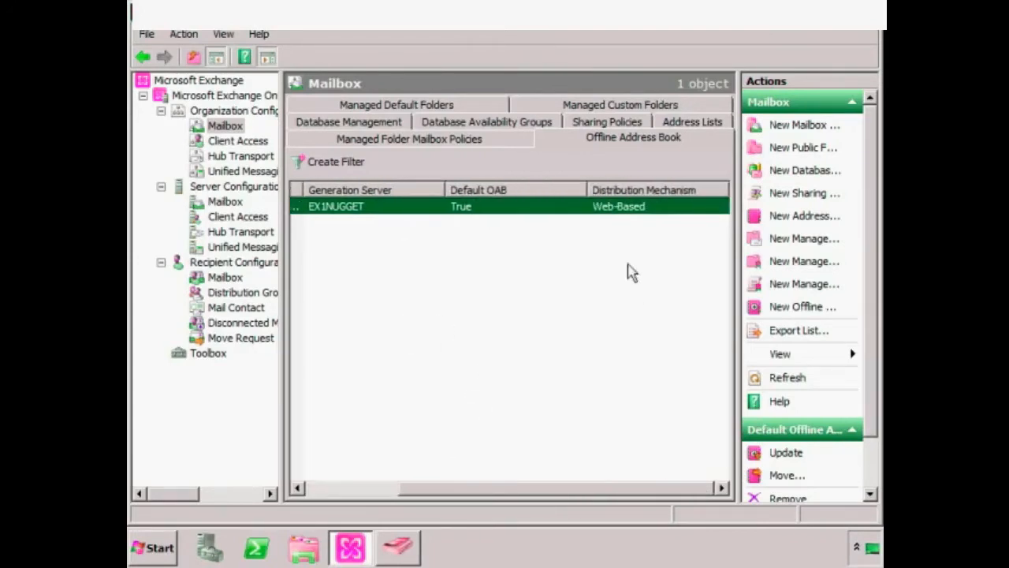
click(372, 487)
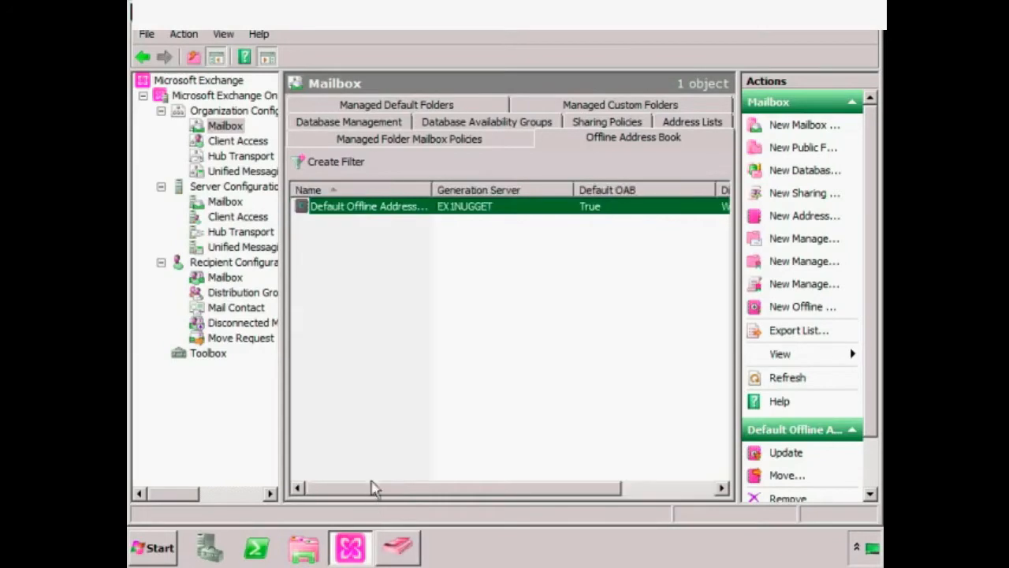
right_click(381, 210)
click(426, 282)
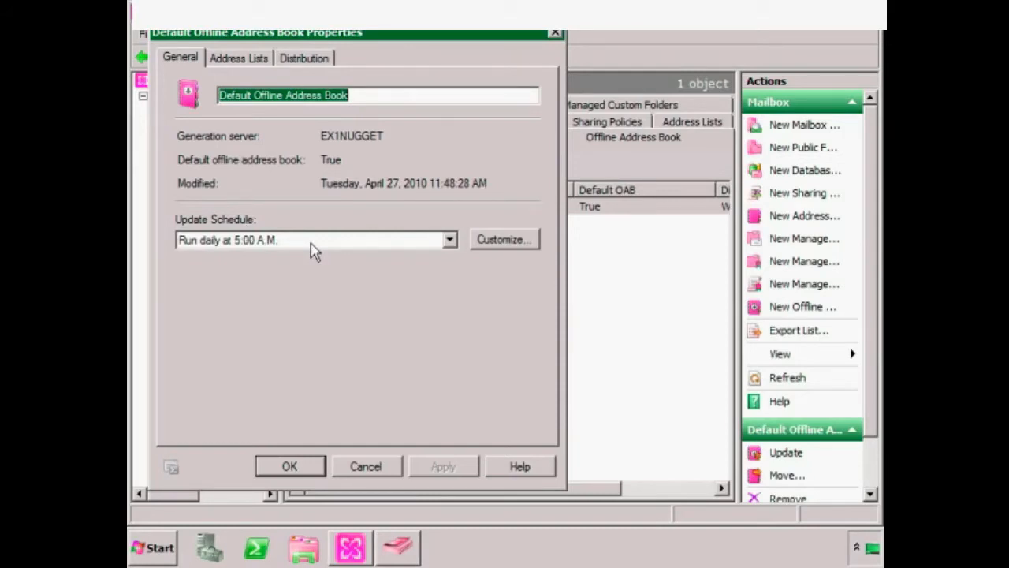
- Try adding another address list to the book but cancel, keeping only the Global Address List
click(246, 63)
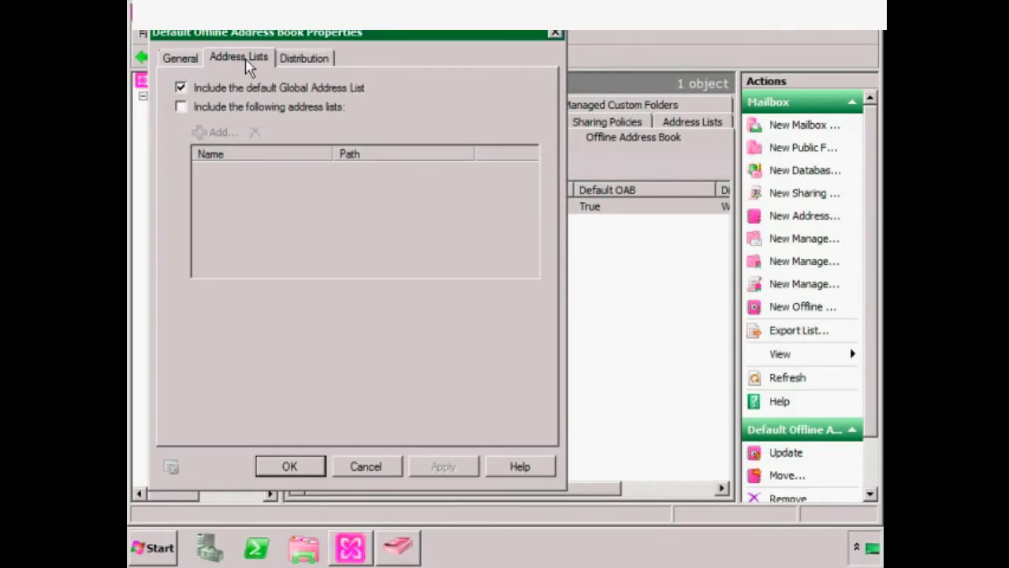
click(253, 111)
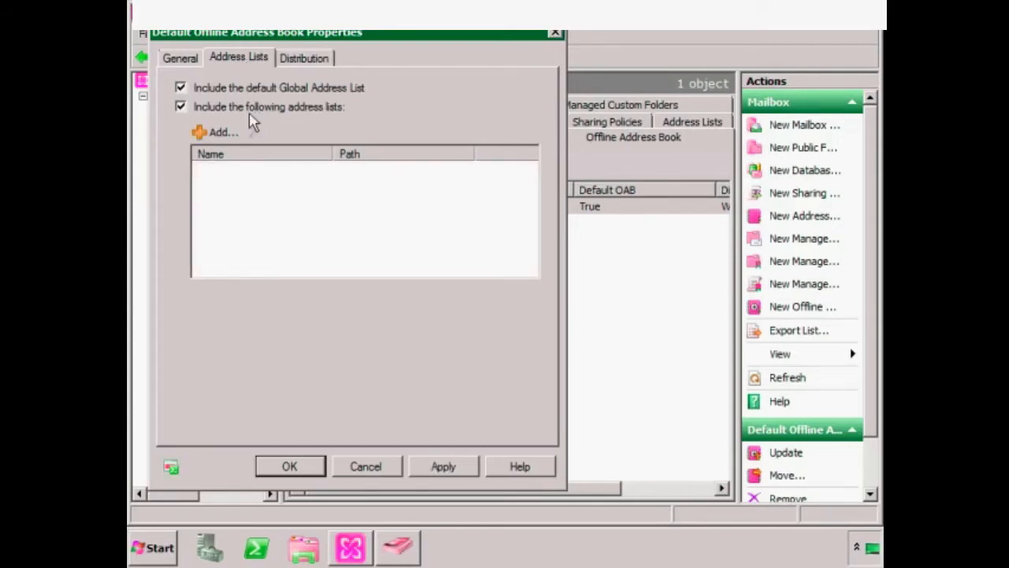
click(223, 131)
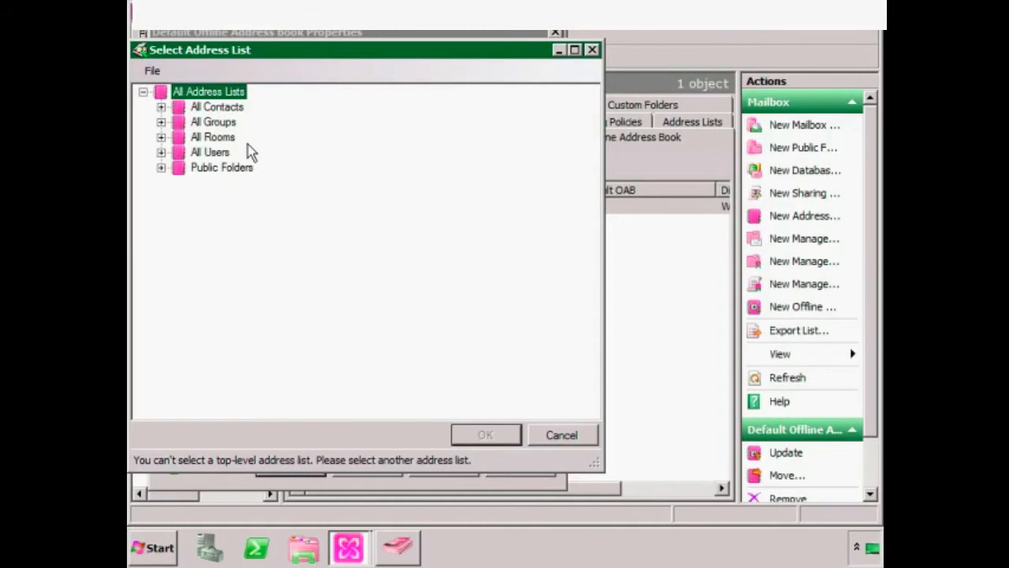
click(564, 443)
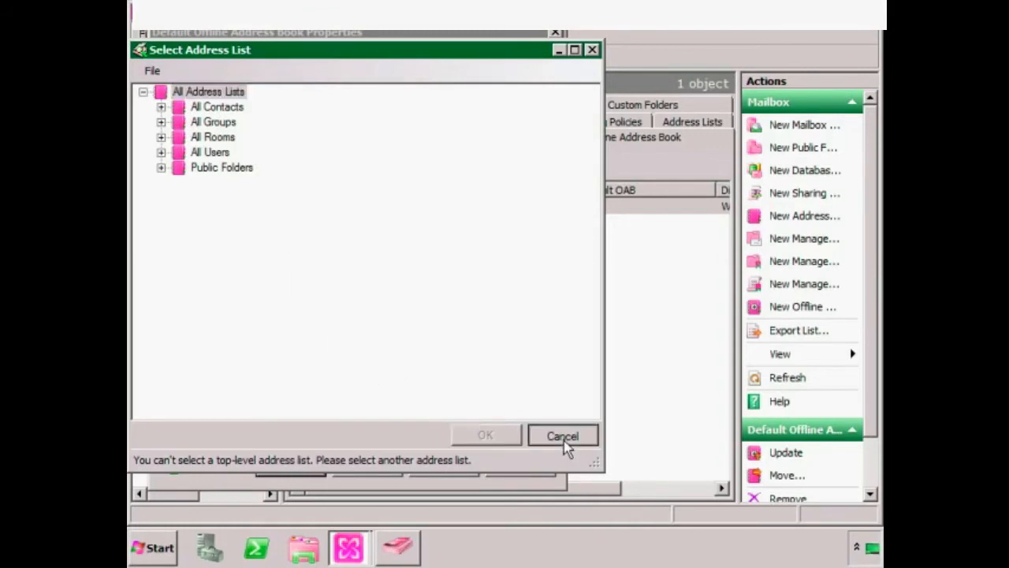
click(183, 108)
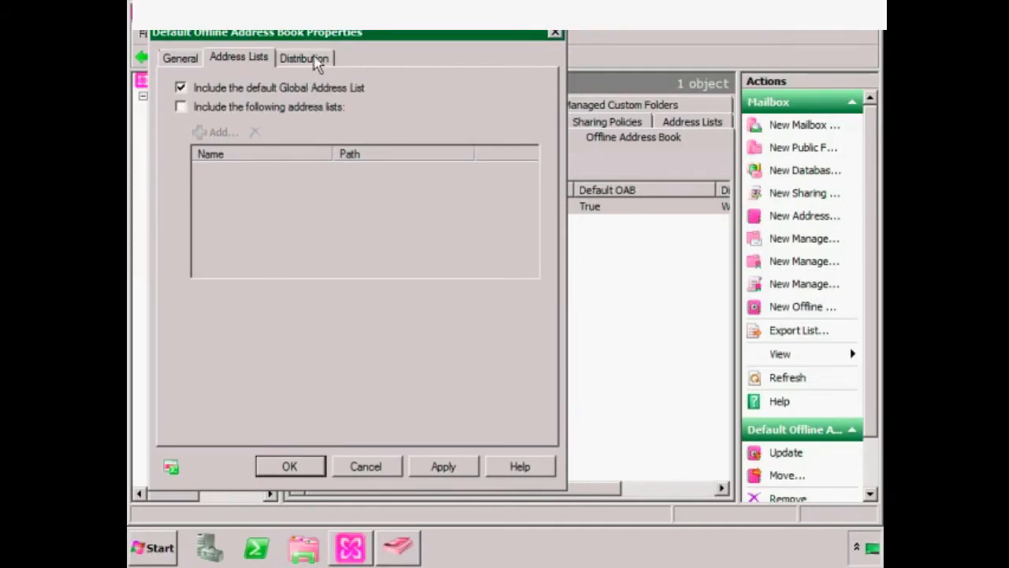
click(317, 61)
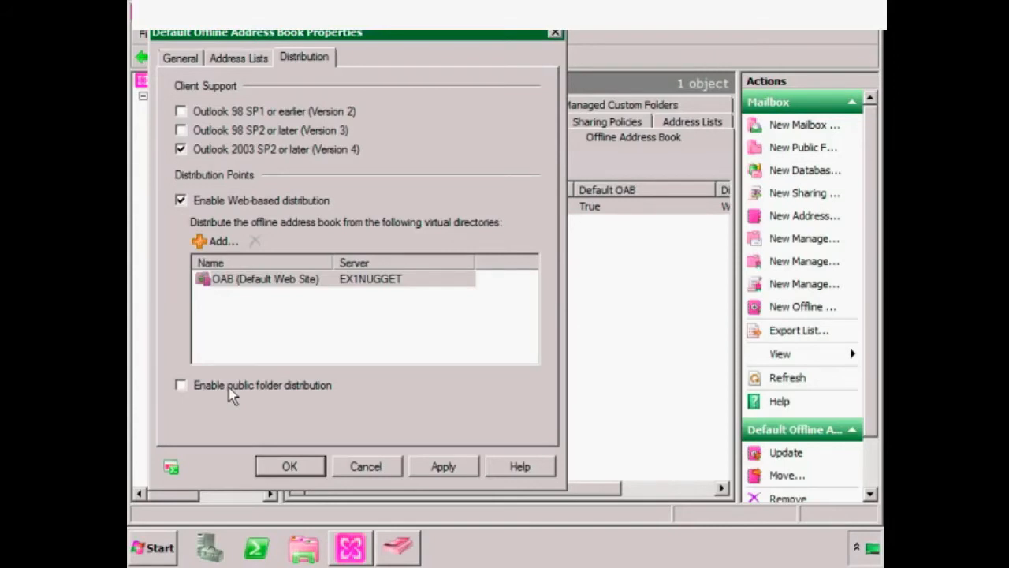
- Close the Default Offline Address Book properties with OK, leaving settings unchanged
click(286, 466)
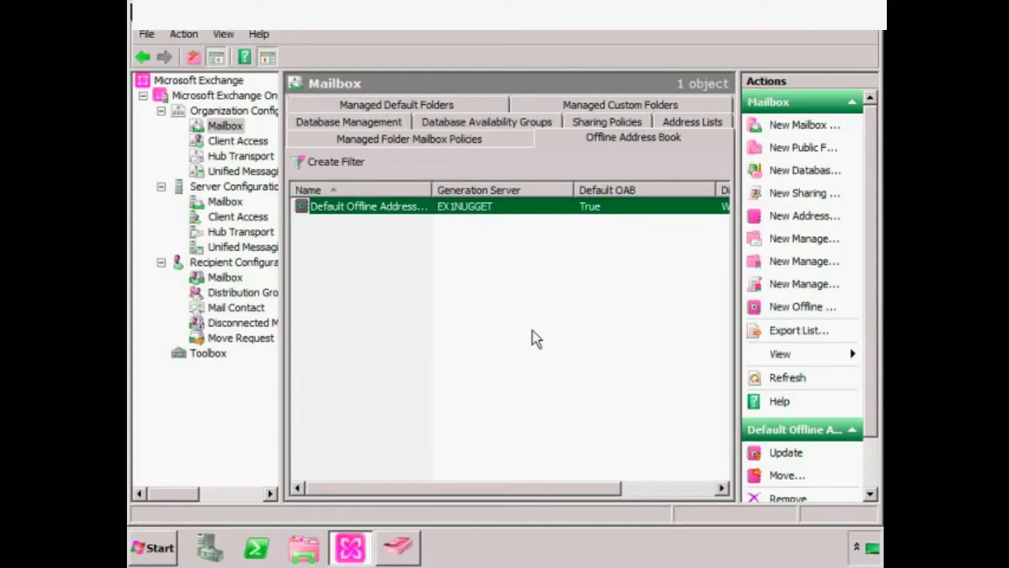
- Deselect the offline address book and list the 14 managed default folders, Calendar through Tasks
click(564, 352)
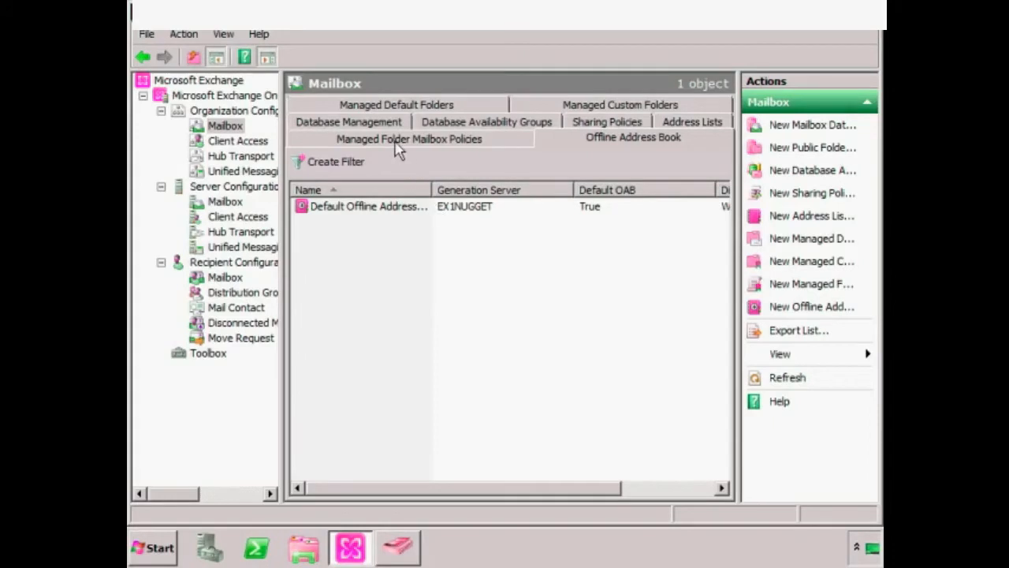
click(417, 106)
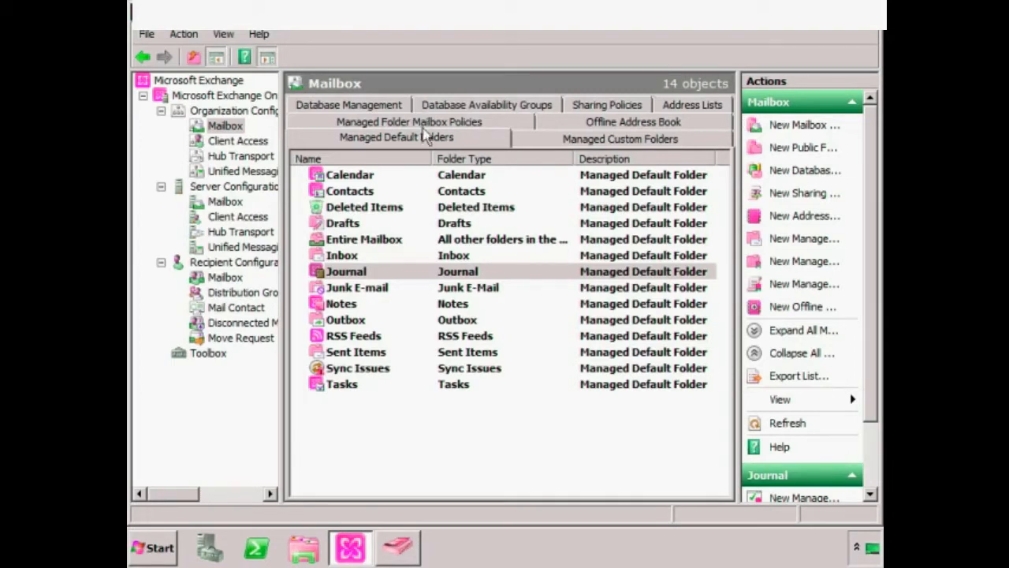
click(347, 257)
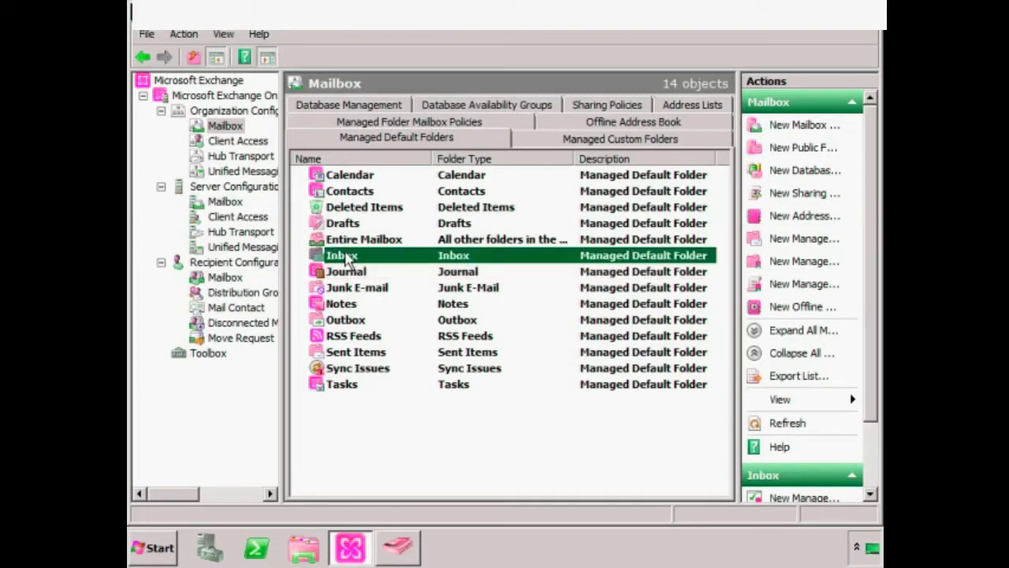
right_click(348, 260)
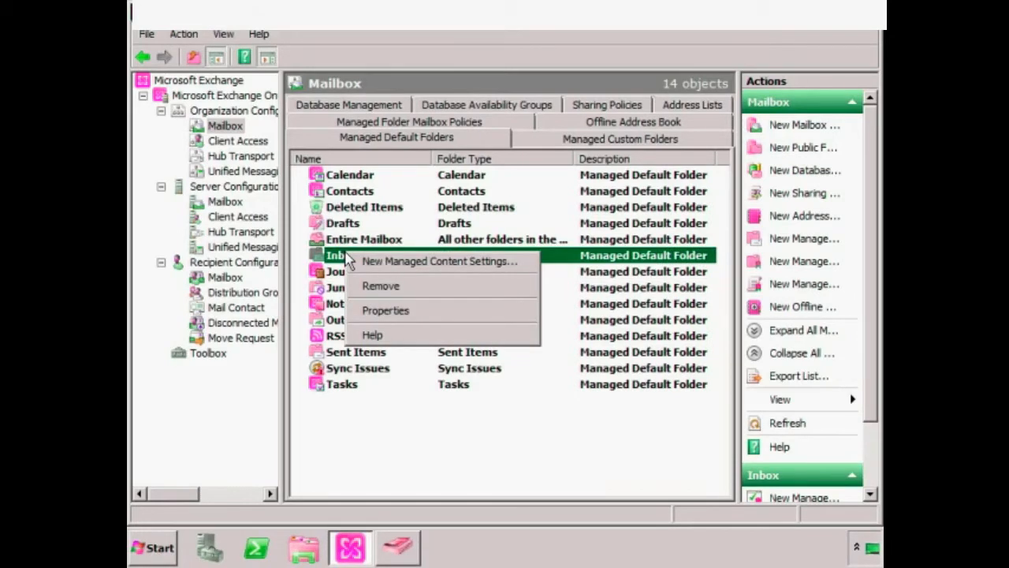
click(385, 311)
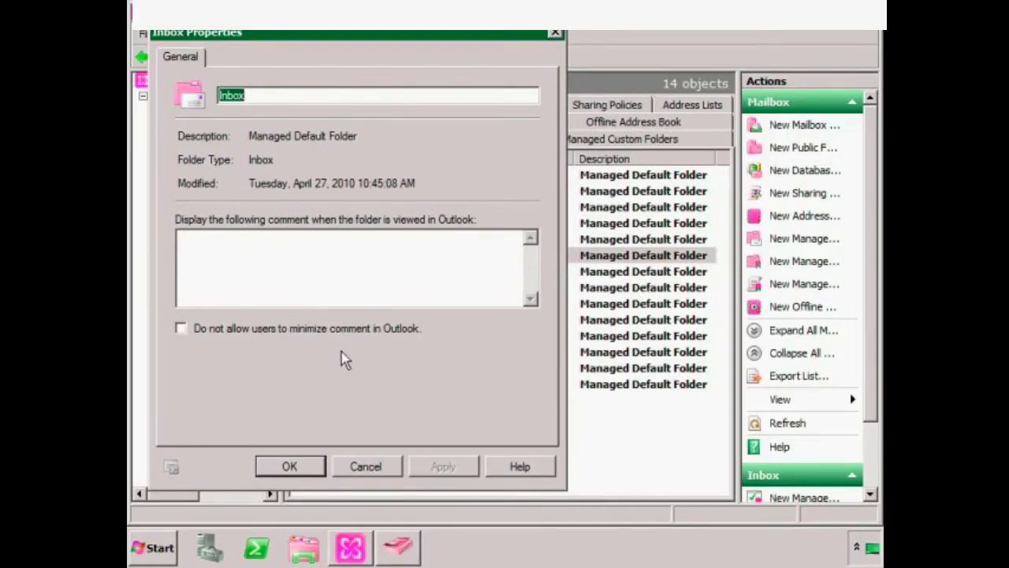
click(370, 467)
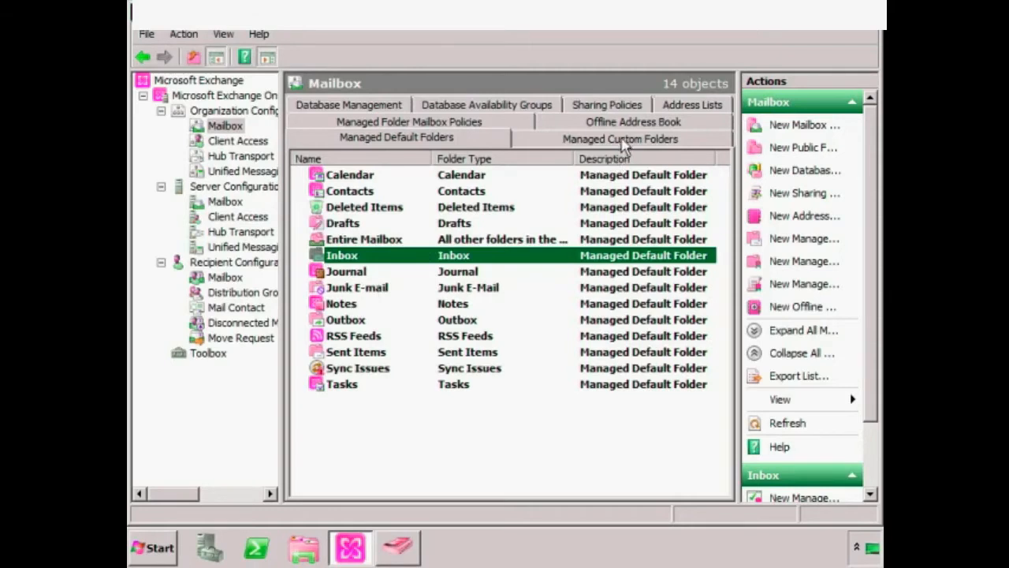
- Start a new managed custom folder named 'Our Folder Where Things Will Stay Around a While'
click(623, 140)
right_click(436, 211)
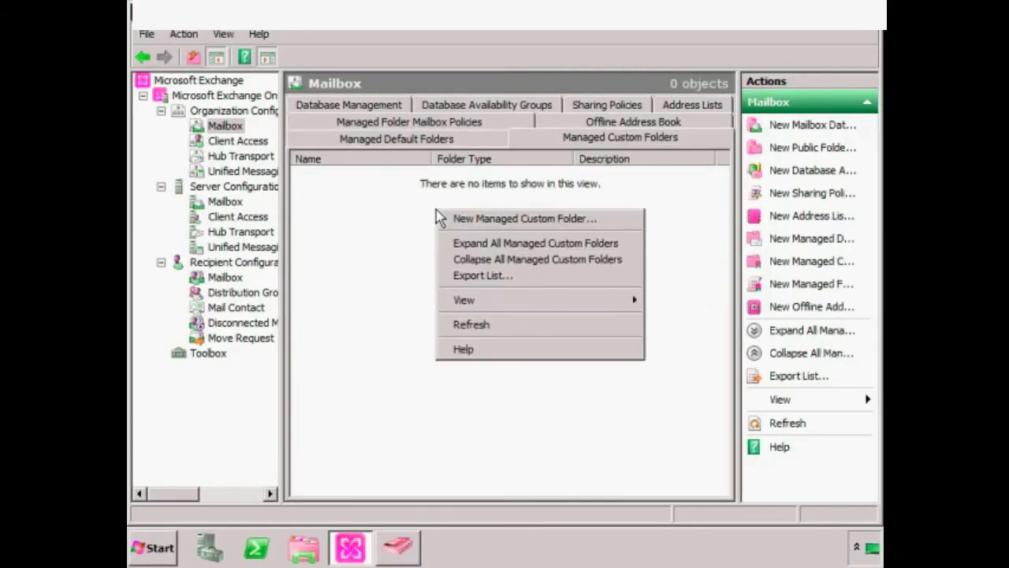
click(494, 221)
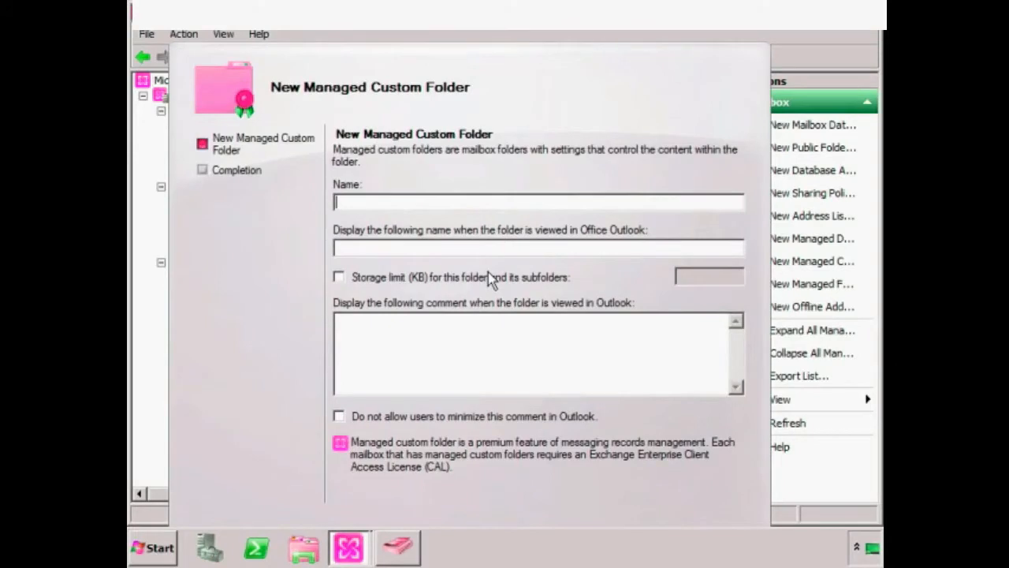
text(Out Fo)
key(BackSpace)
key(BackSpace)
key(BackSpace)
key(BackSpace)
text(r Folder Where Thign)
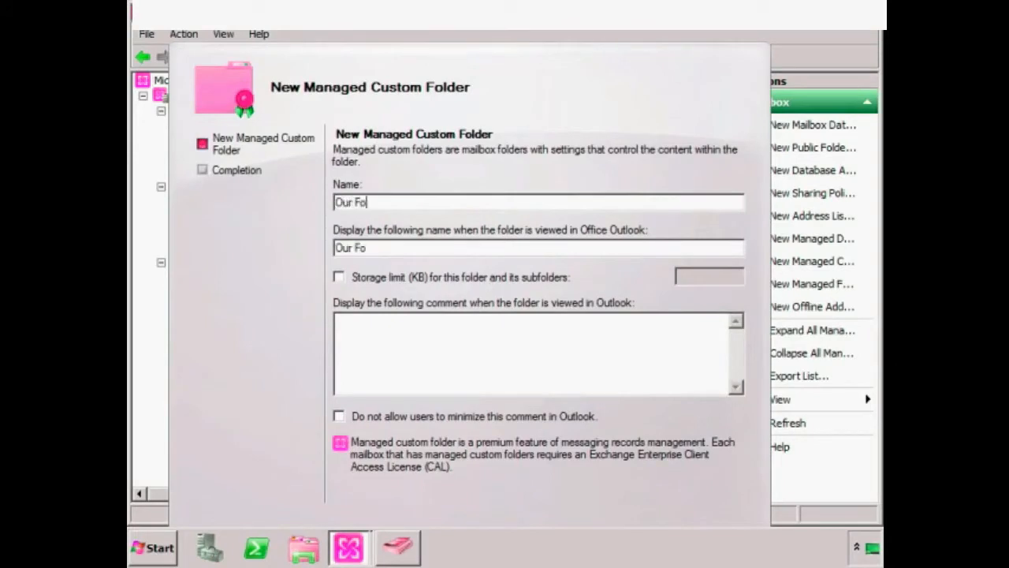
key(BackSpace)
key(BackSpace)
text(ngs Will Stay ARound)
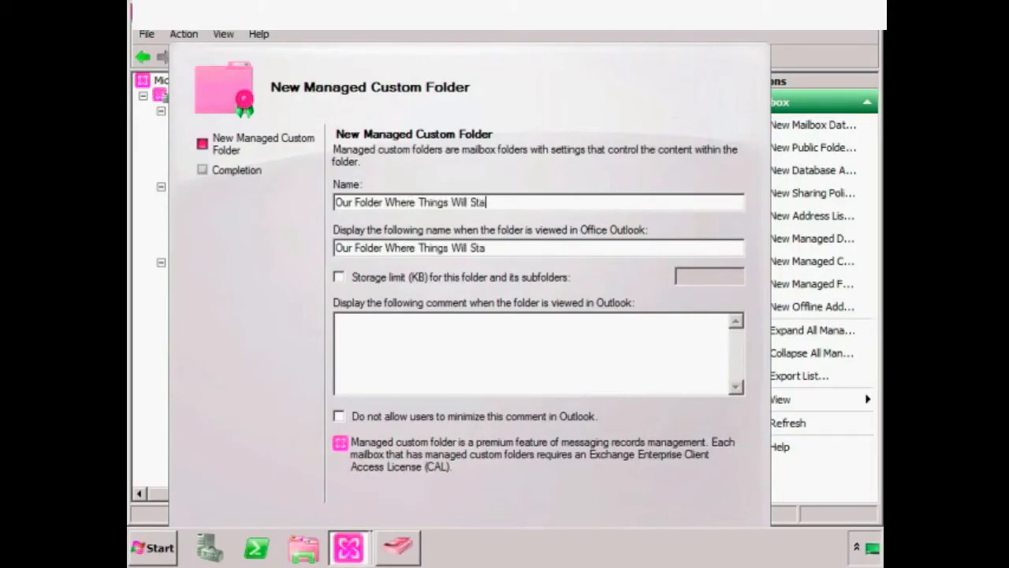
key(BackSpace)
key(BackSpace)
key(BackSpace)
key(BackSpace)
key(BackSpace)
text(roundd)
key(BackSpace)
text(a While)
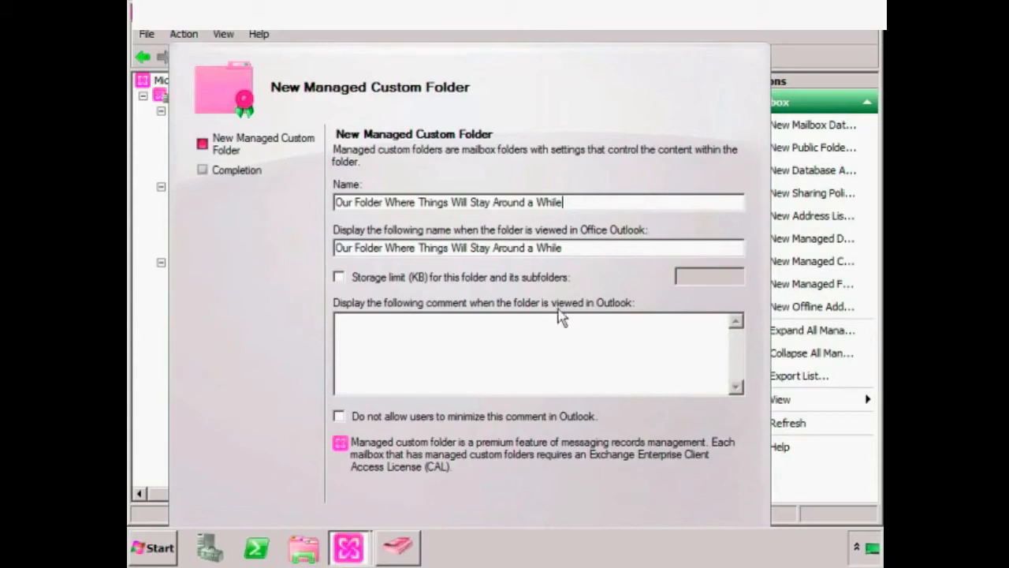
- Give it a 1024 KB storage limit and the Outlook comment 'Put your long-lived stuff here!', then create it
click(339, 279)
text(1024)
click(497, 354)
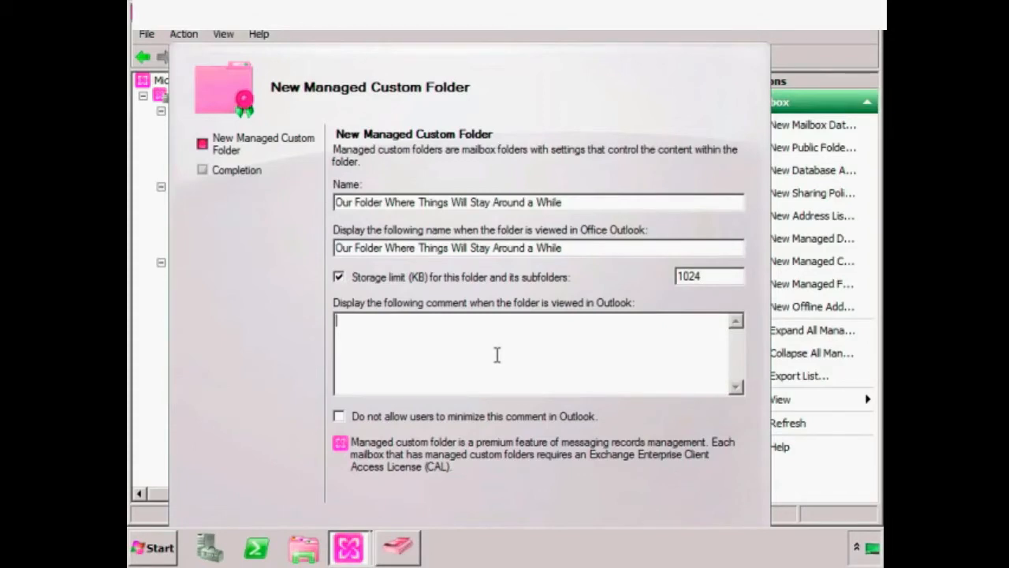
text(Put your long-)
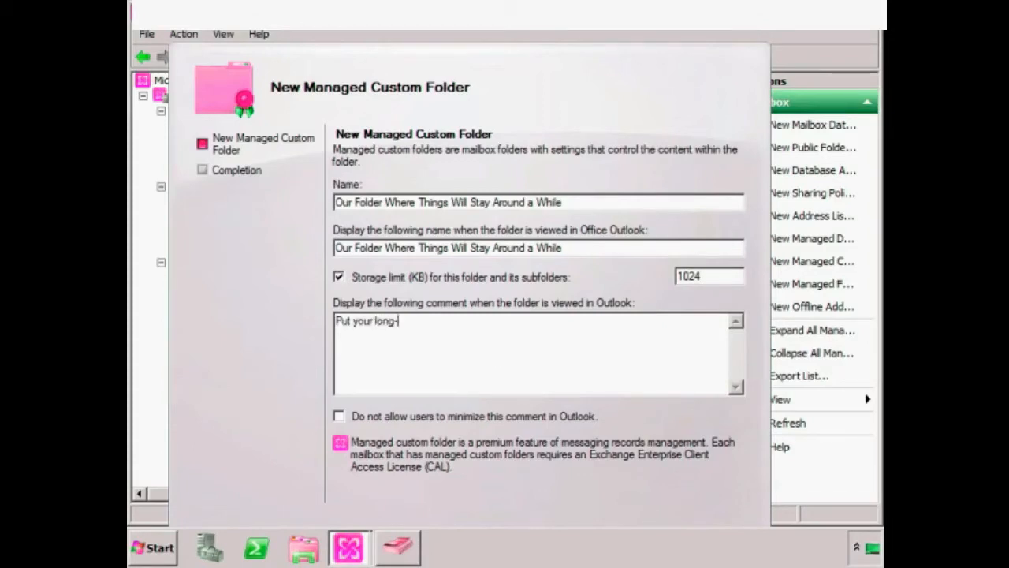
text(lived stuff here!)
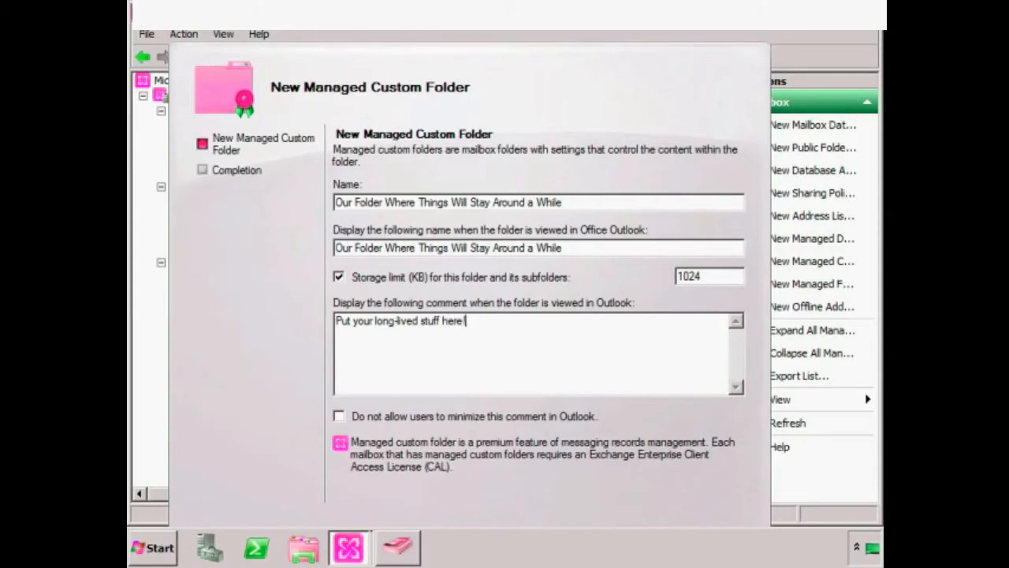
drag(491, 72, 545, 45)
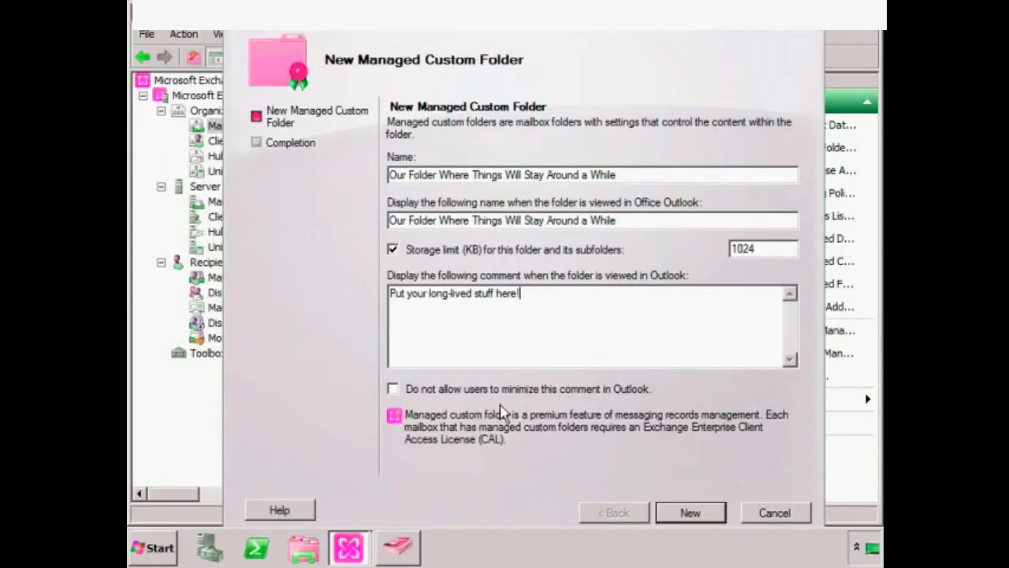
click(690, 513)
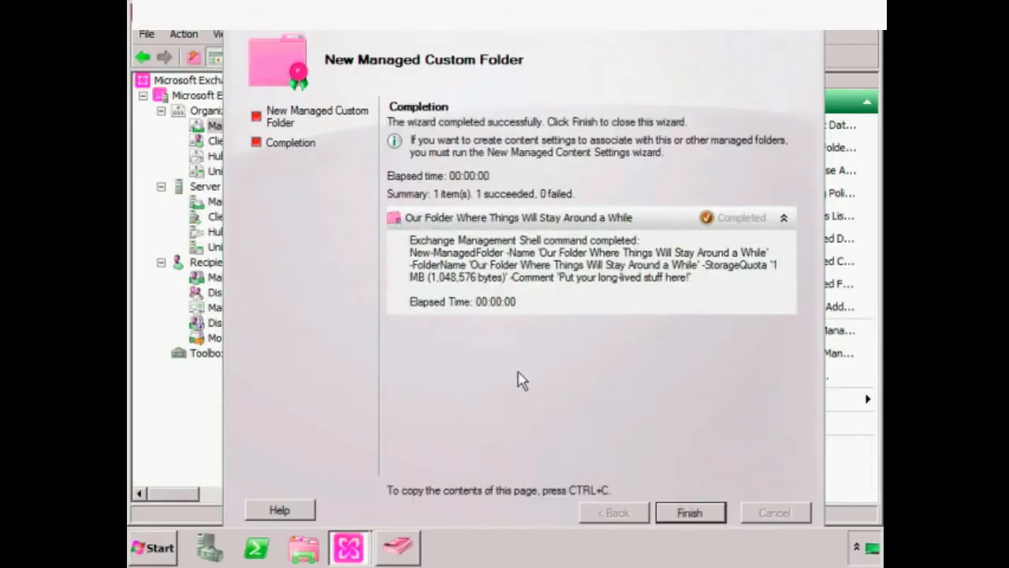
- Finish the folder wizard and bring up the context menu of the new custom folder
click(668, 513)
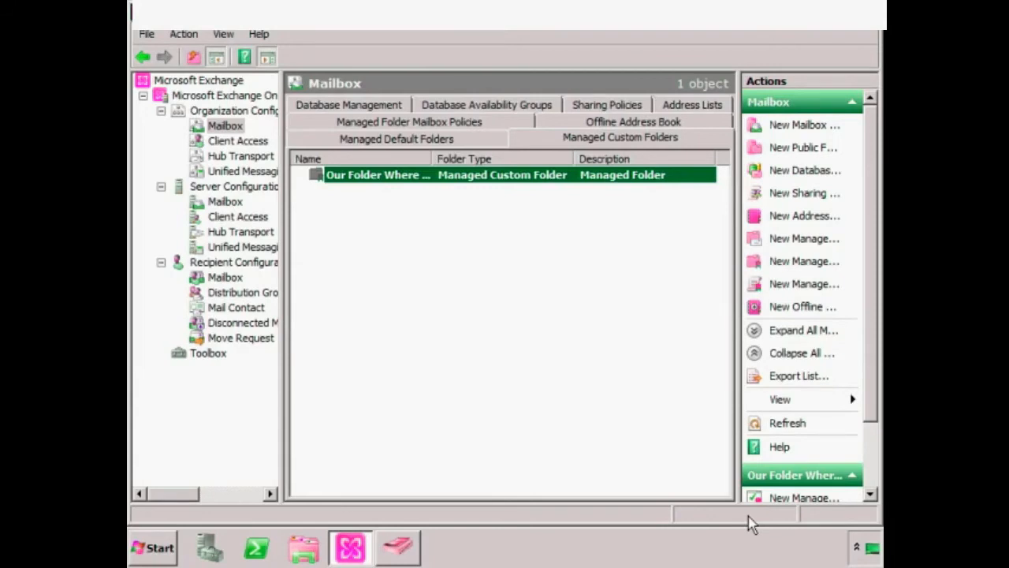
right_click(379, 178)
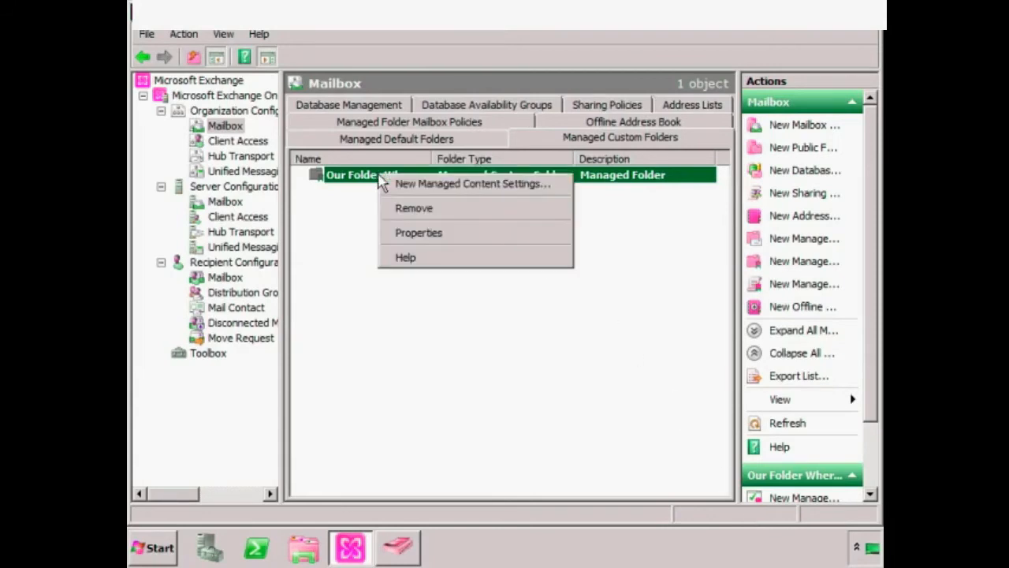
- Start managed content settings named 'My Managed Content Settings' for the folder and open the message type list
click(468, 185)
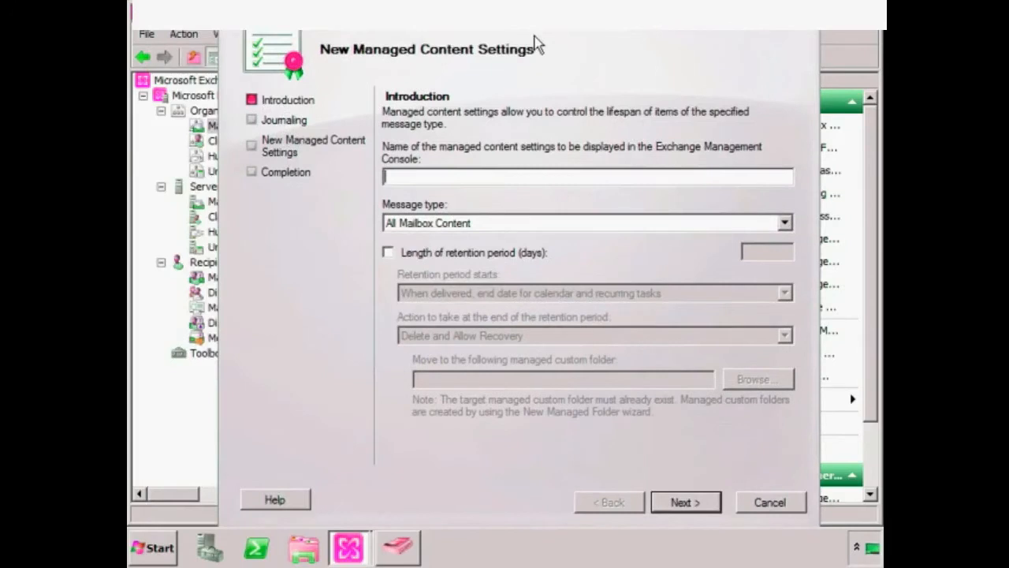
text(My Managed Content Settings)
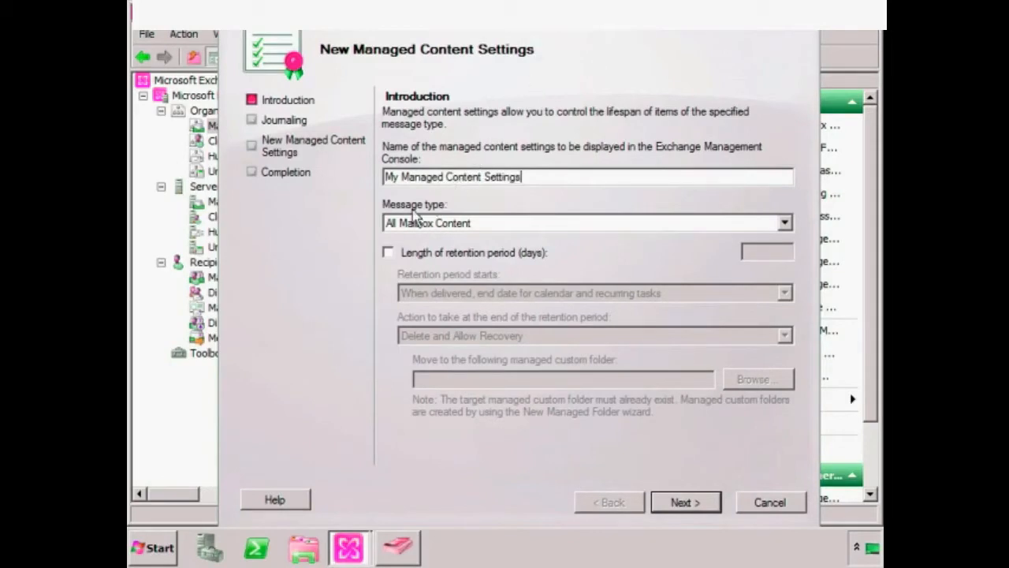
click(486, 226)
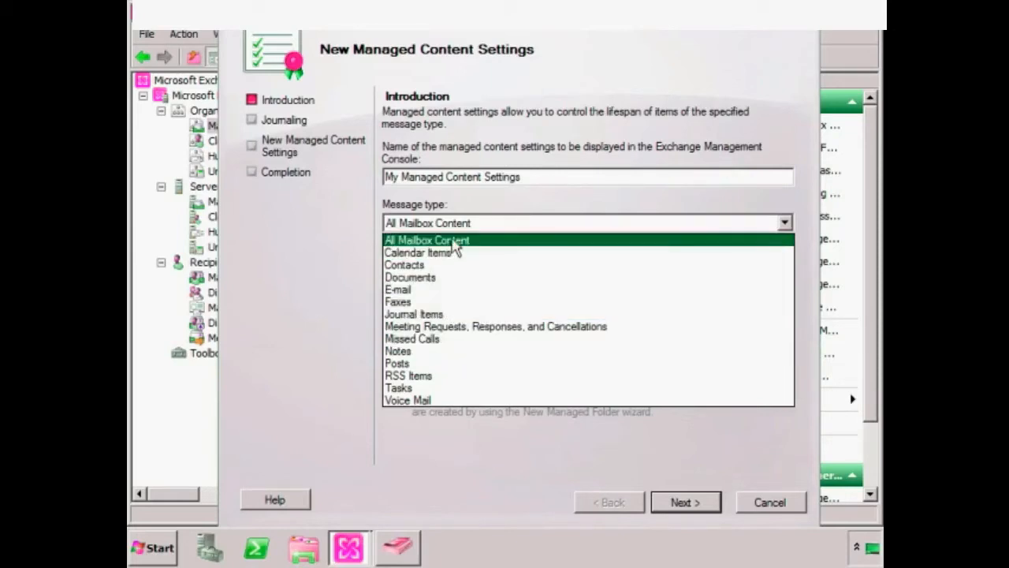
- Target E-mail, retaining 3650 days from when moved to the folder, then permanently deleting
click(401, 290)
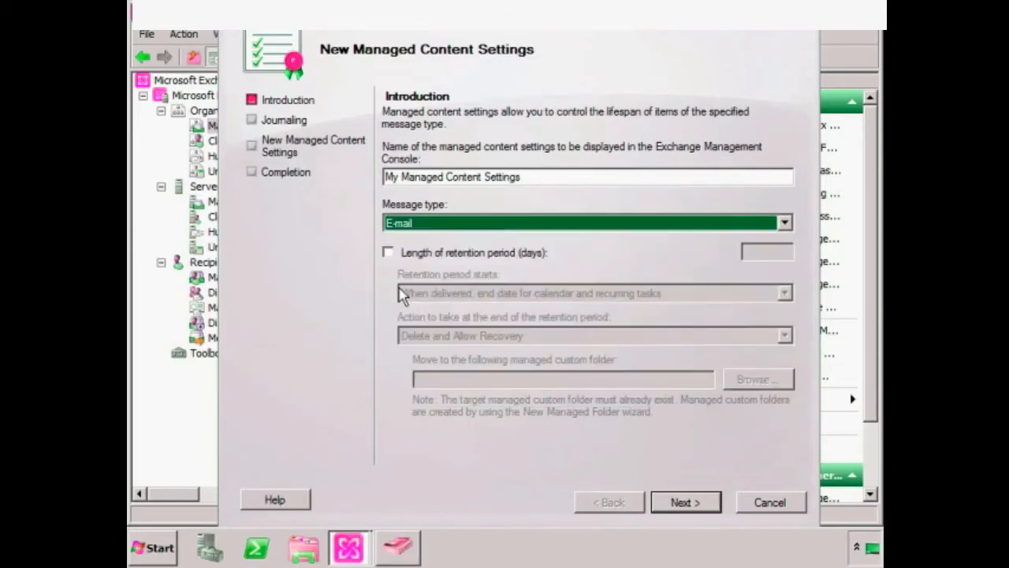
click(387, 253)
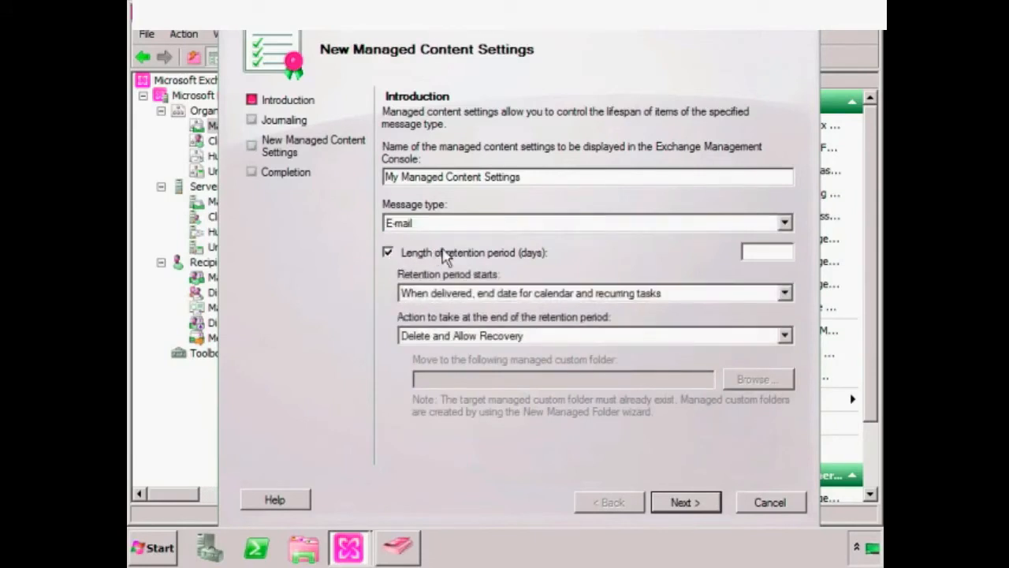
click(766, 254)
text(3650)
click(557, 294)
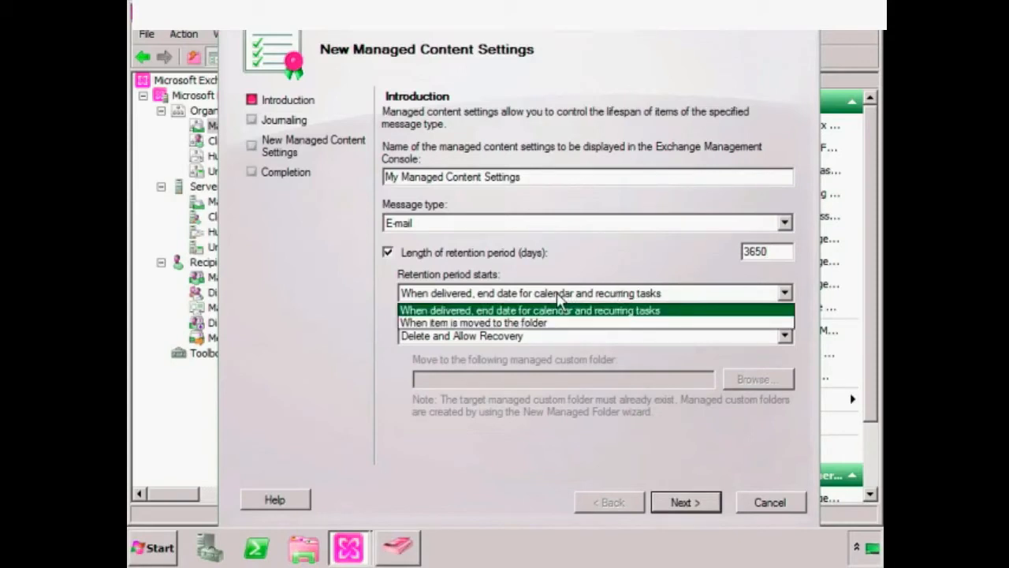
click(530, 324)
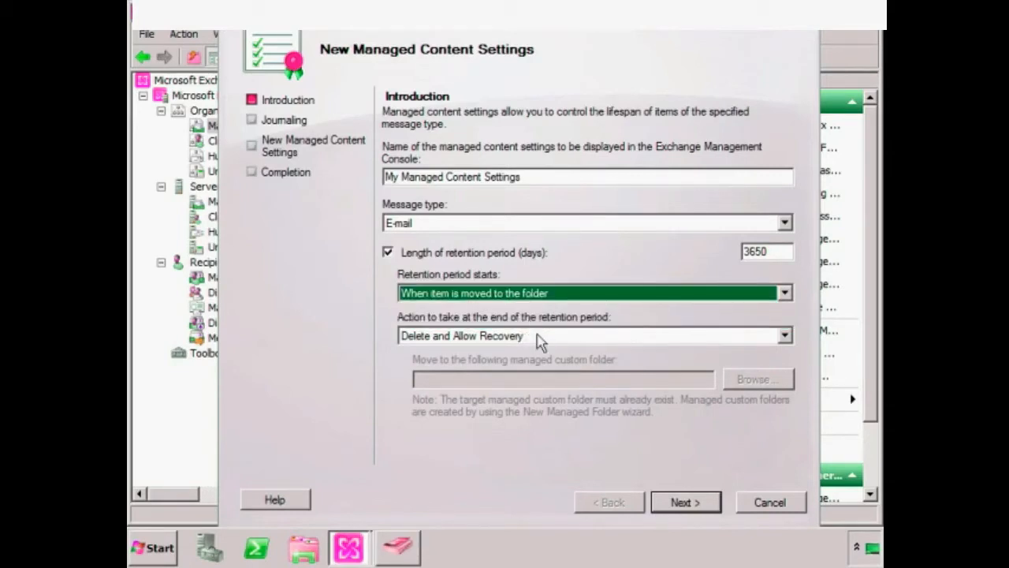
click(540, 339)
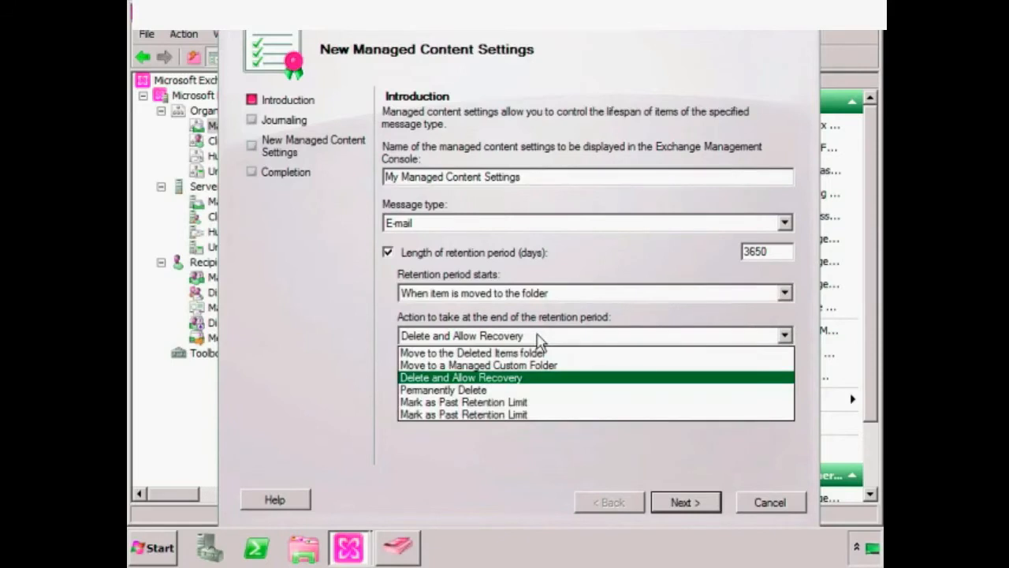
click(473, 391)
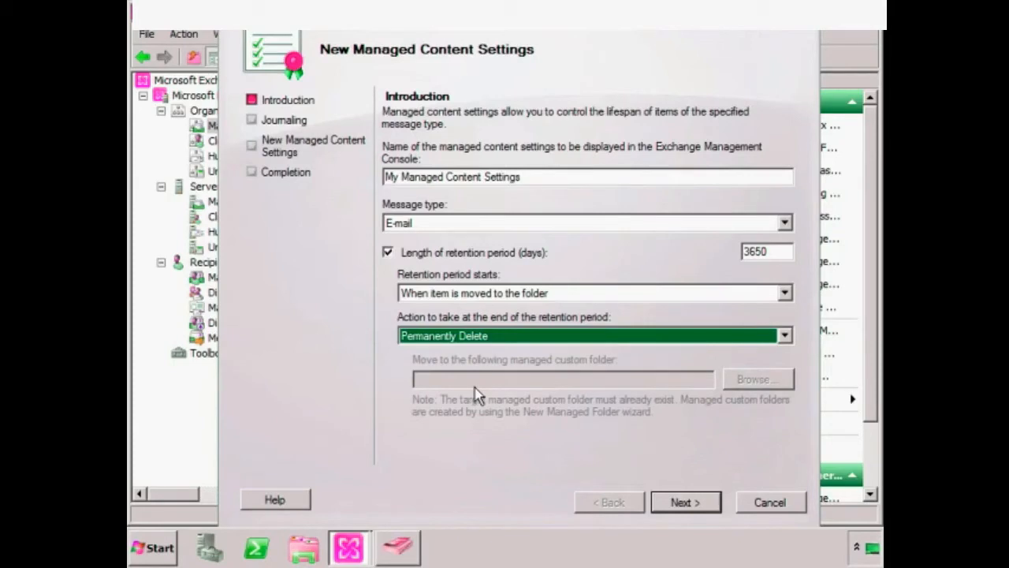
click(683, 501)
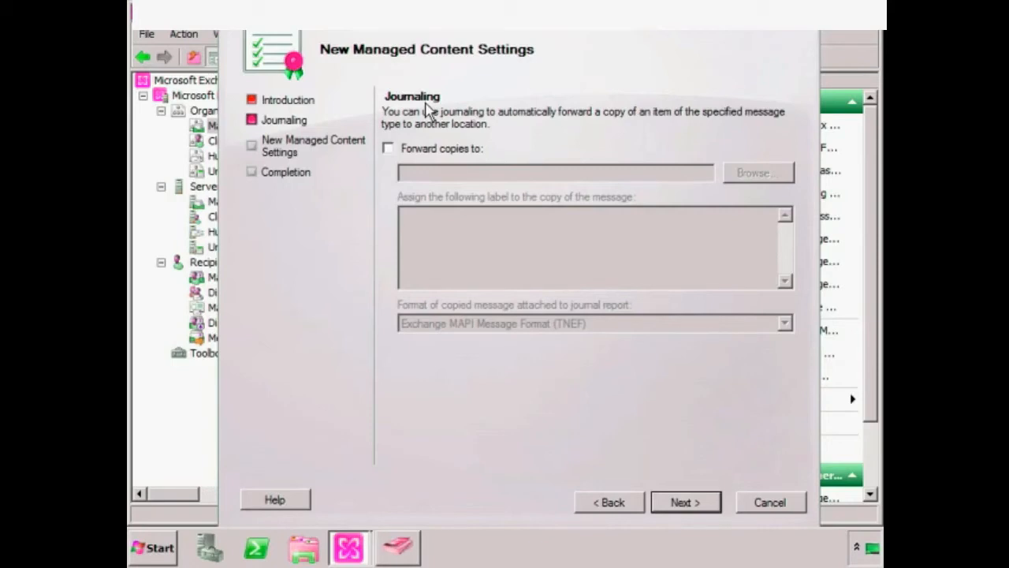
- Forward journaling copies to the Administrator mailbox using Exchange MAPI Message Format (TNEF)
click(440, 149)
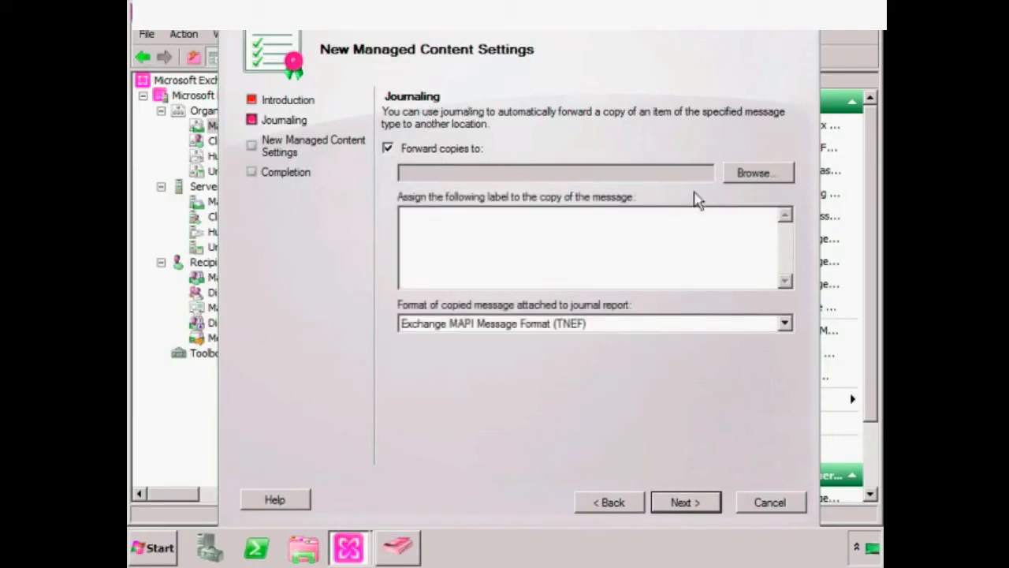
click(763, 174)
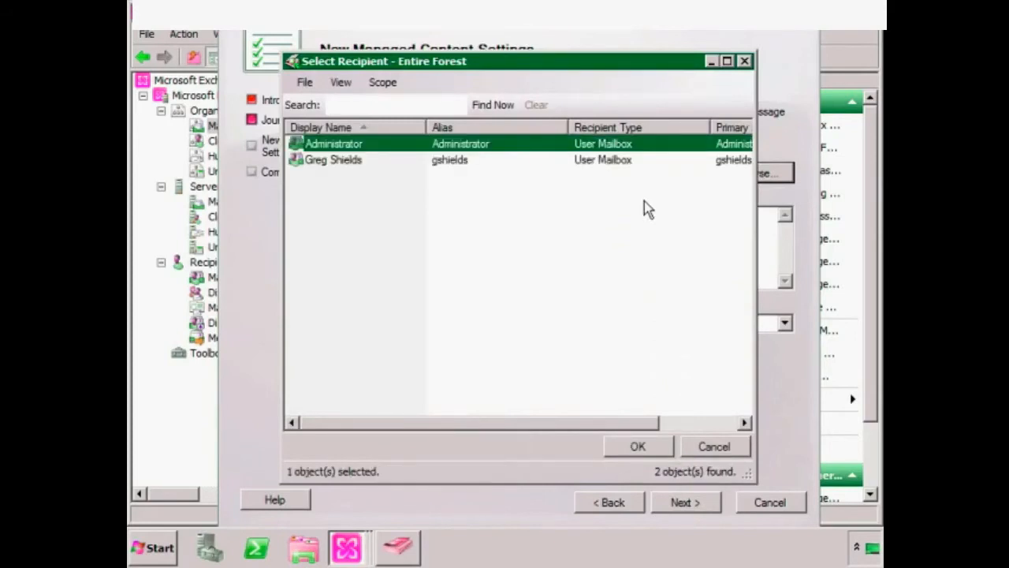
double_click(347, 143)
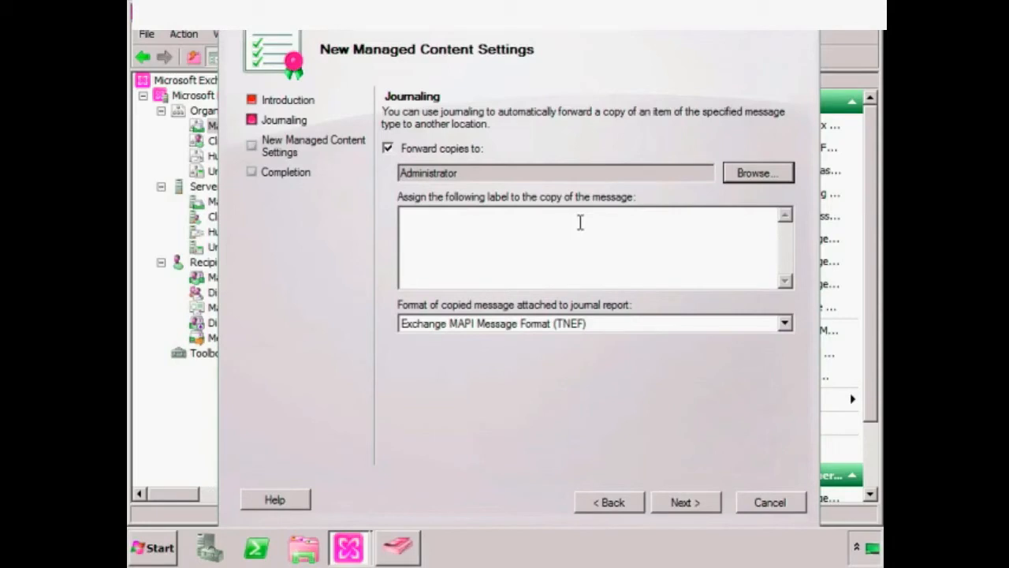
click(472, 327)
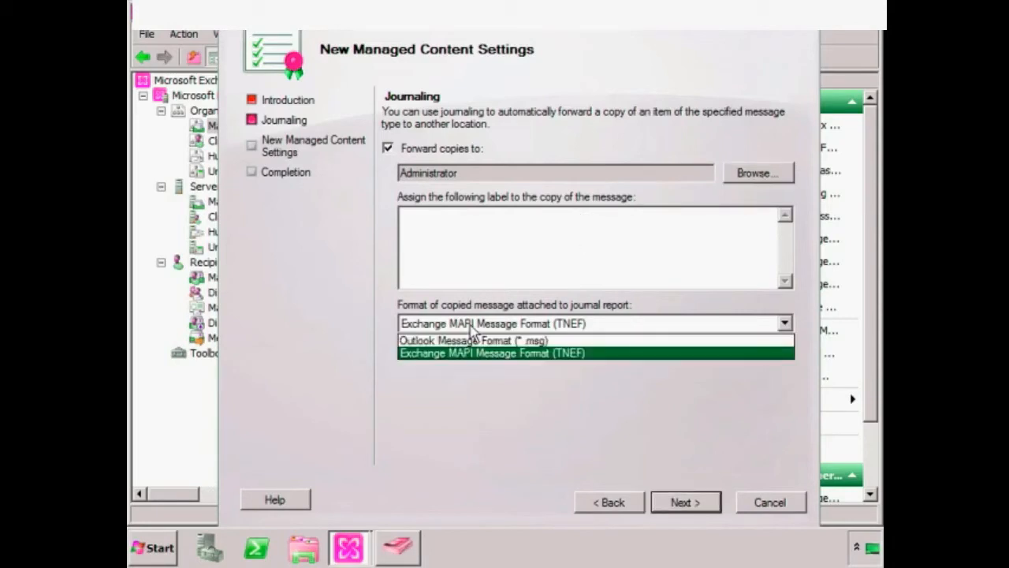
click(494, 354)
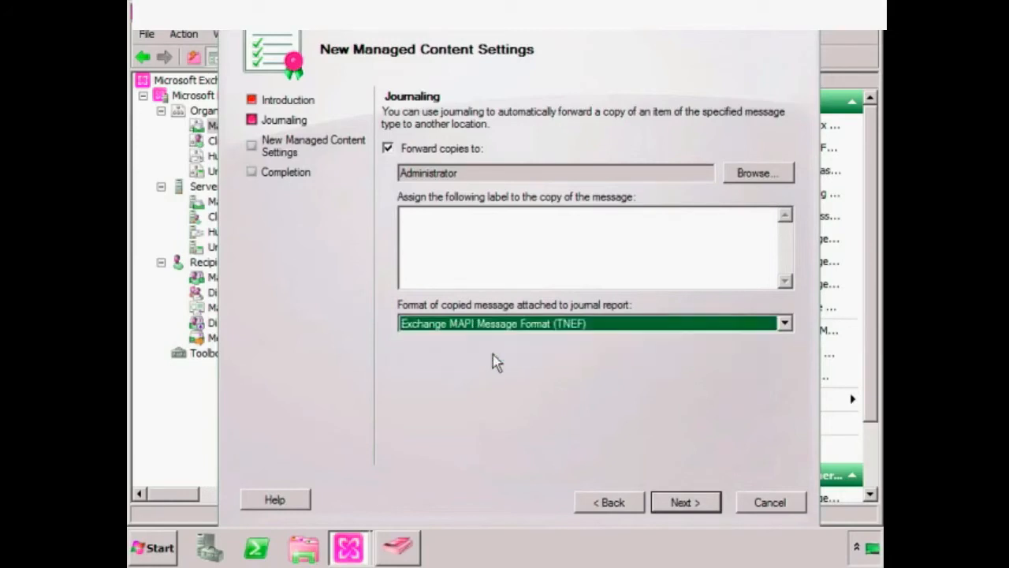
- Create My Managed Content Settings and expand the custom folder row to show them
click(691, 506)
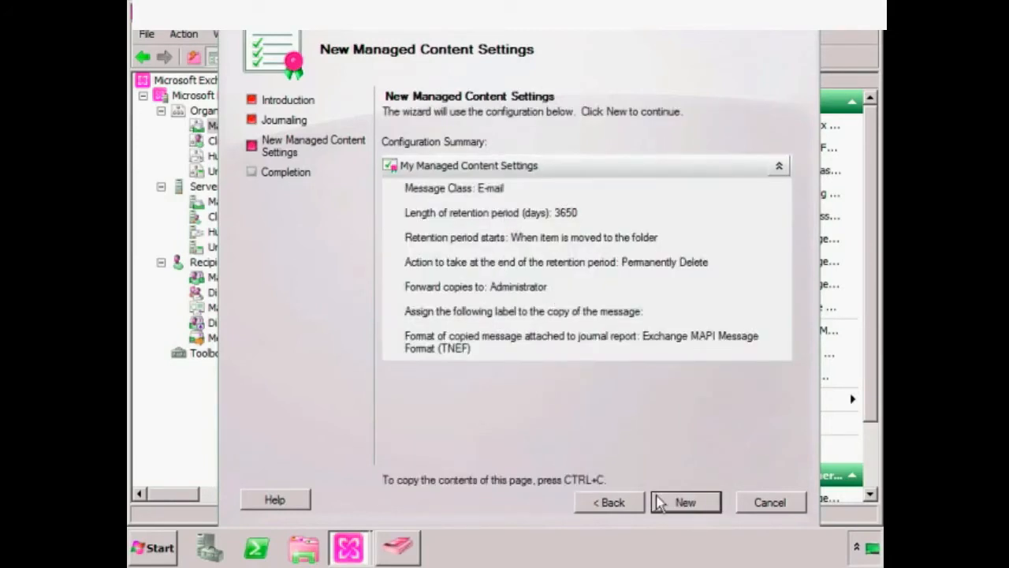
click(686, 502)
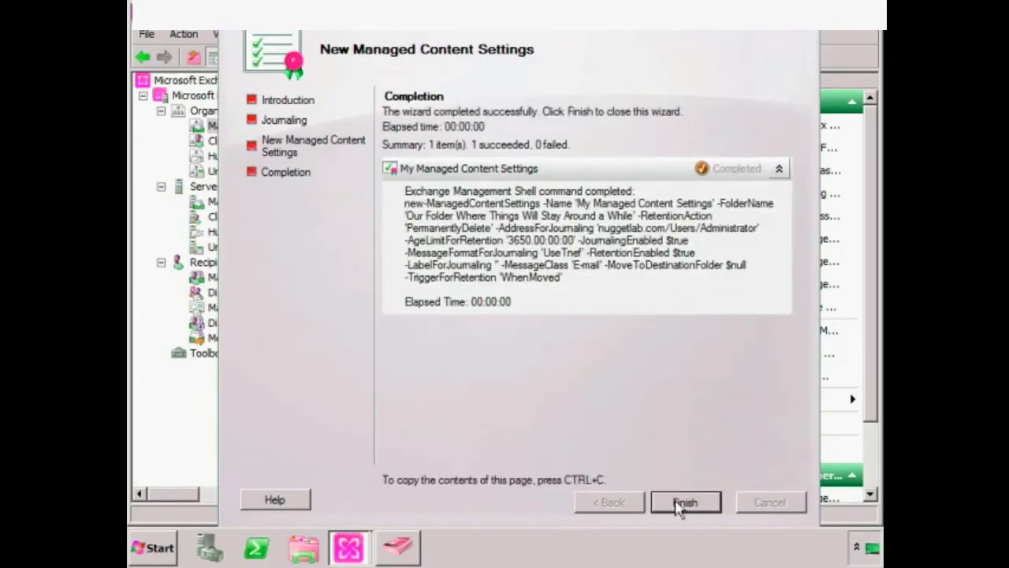
click(685, 502)
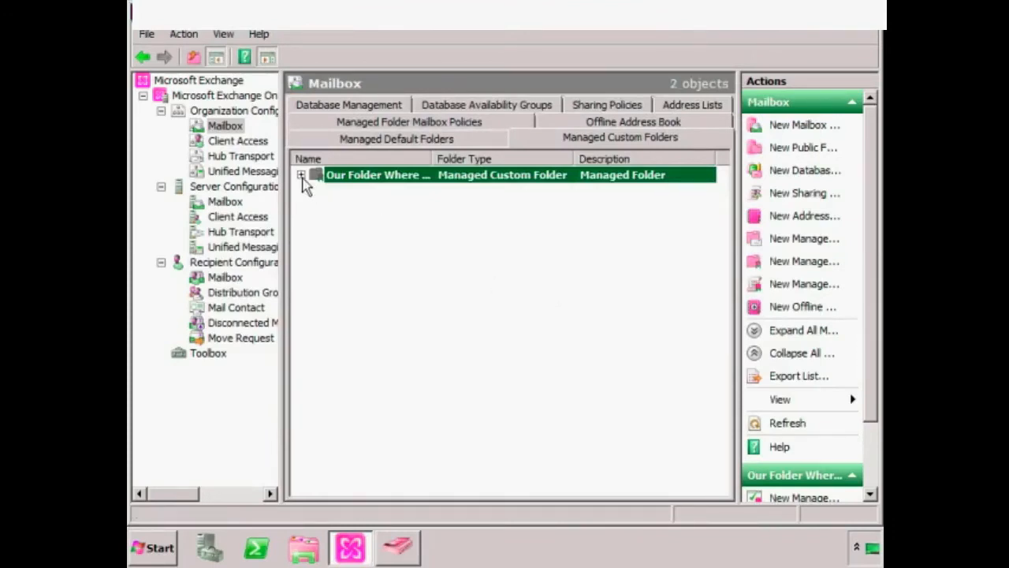
click(302, 175)
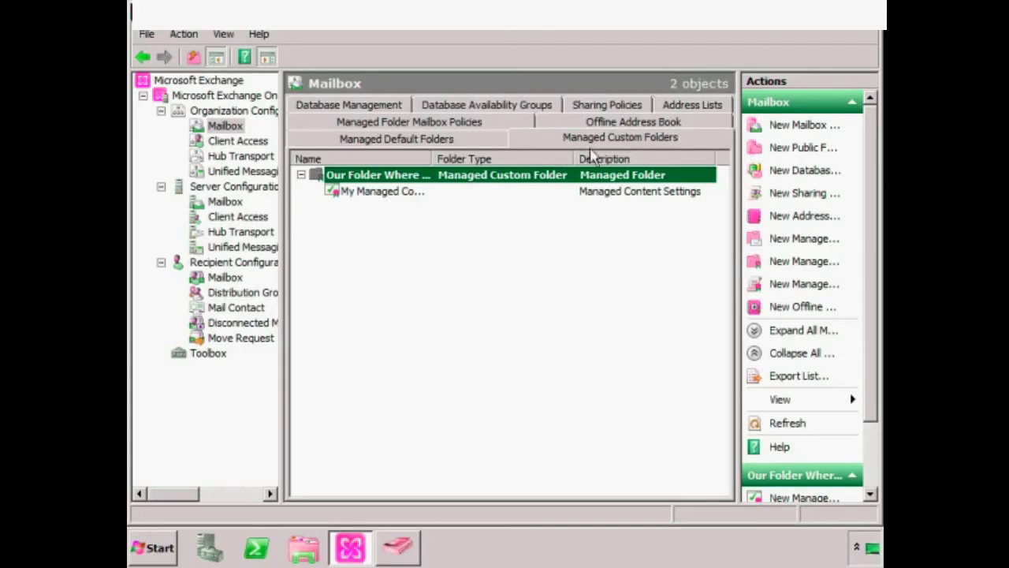
- Begin an 'Inbox Policy' content setting for Inbox with 365-day retention, then cancel it
click(452, 144)
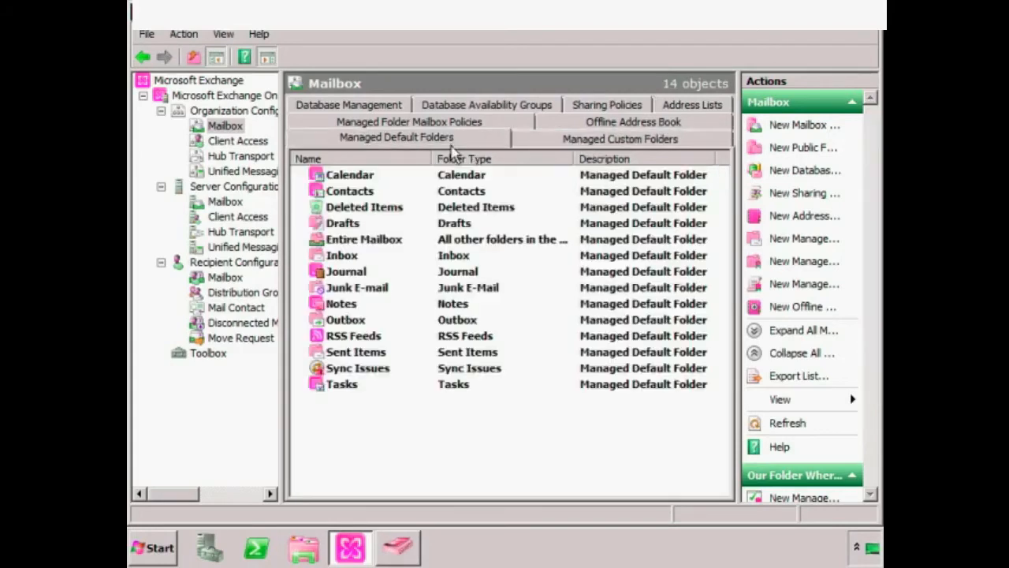
right_click(341, 258)
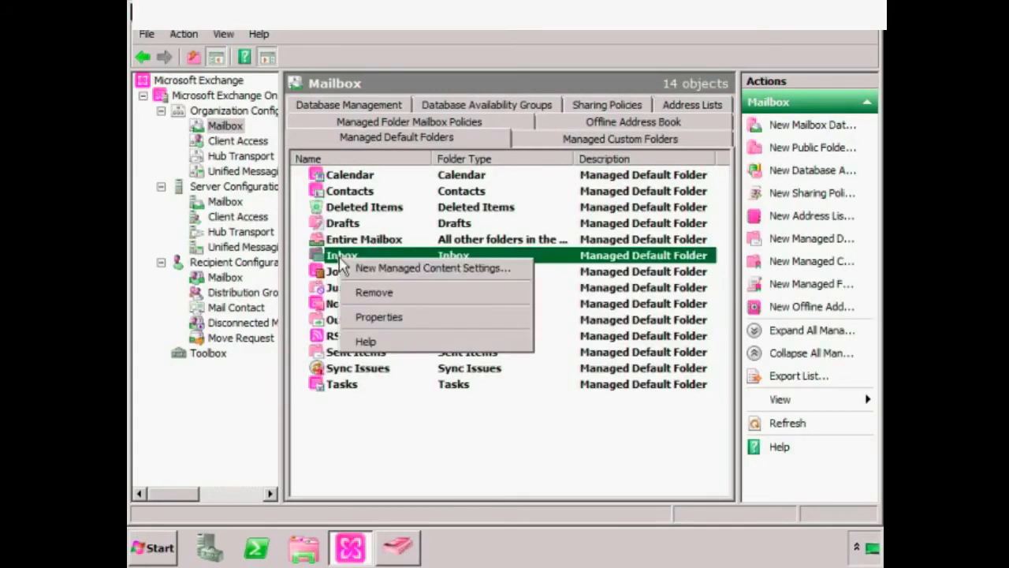
click(412, 270)
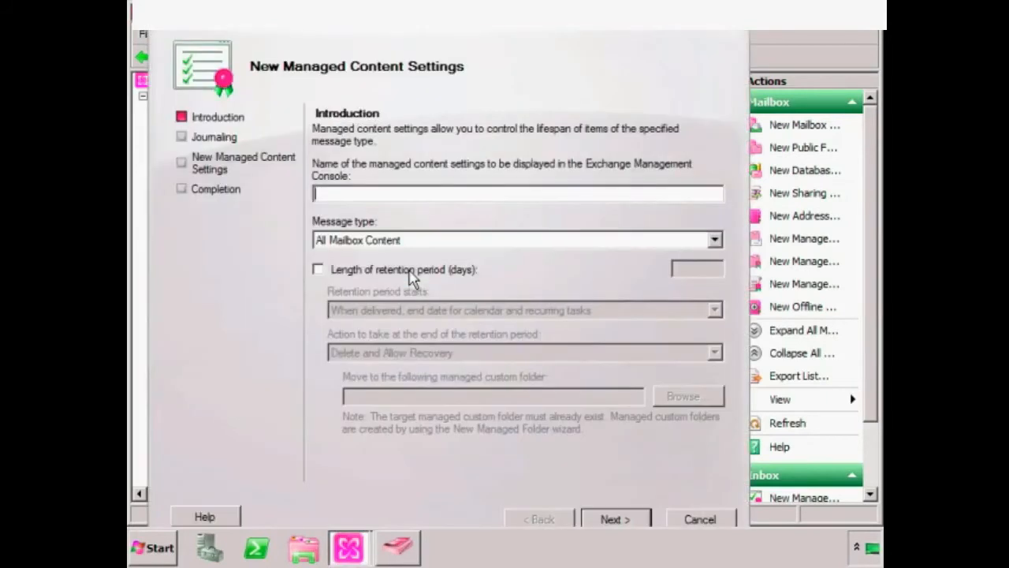
text(Inbox Policy)
click(410, 270)
click(677, 272)
text(365)
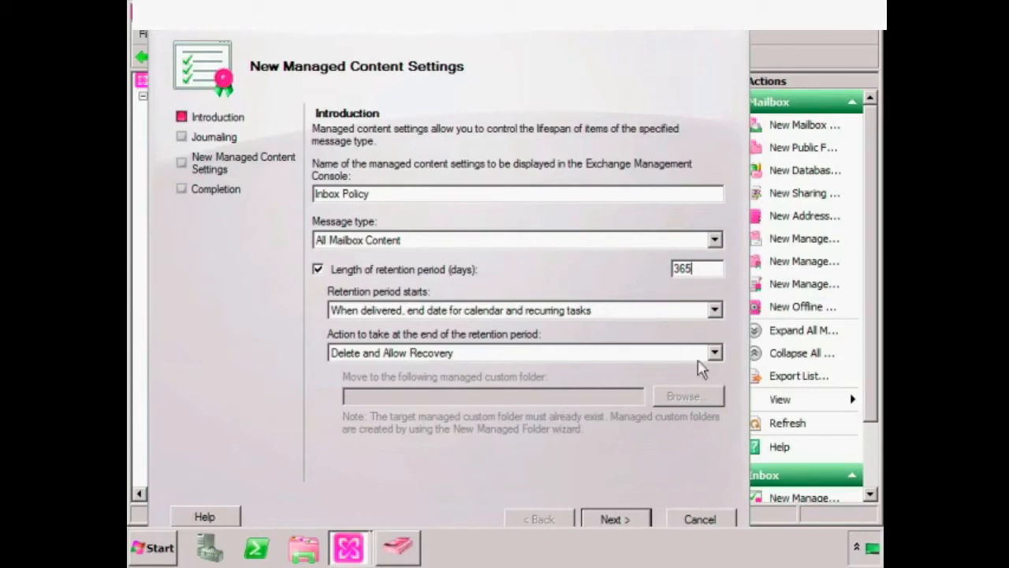
click(698, 522)
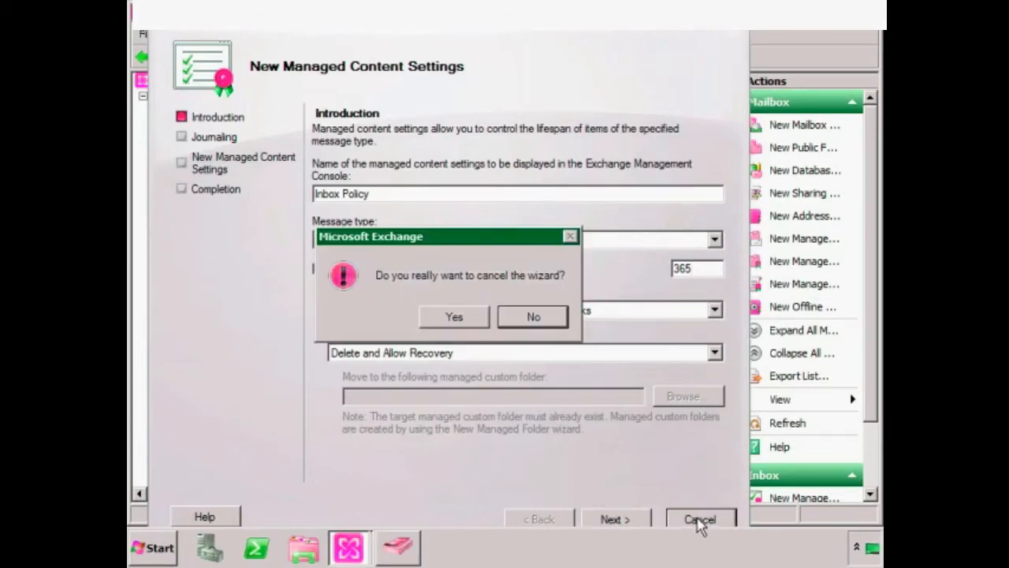
click(478, 317)
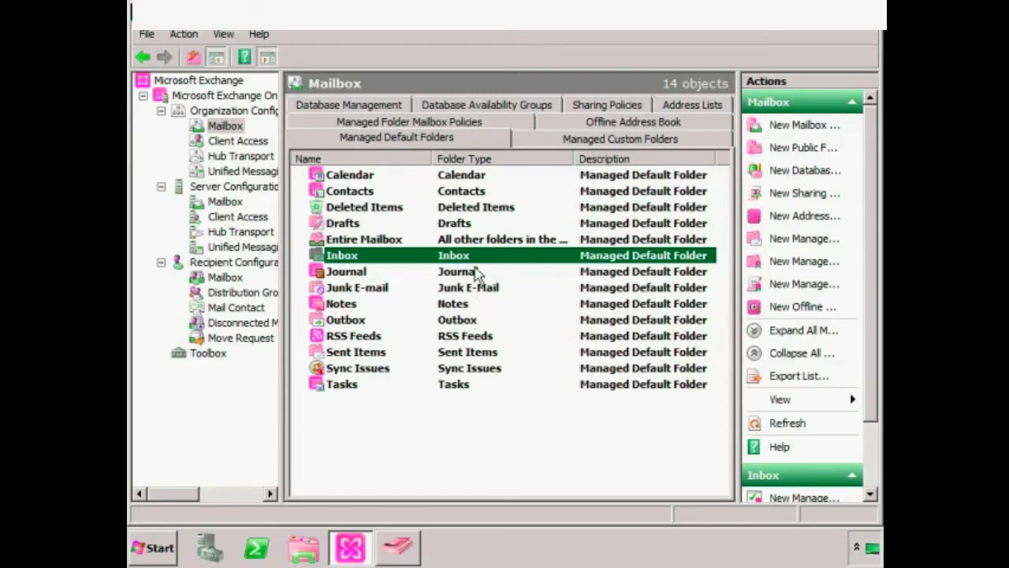
- Create the managed folder mailbox policy 'My Policy' containing the custom managed folder
click(479, 124)
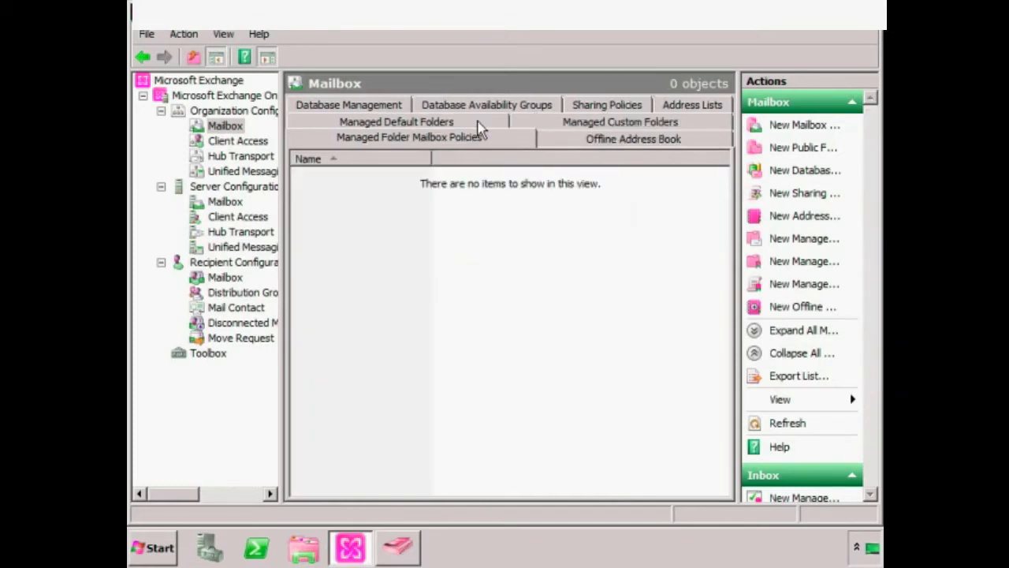
right_click(395, 230)
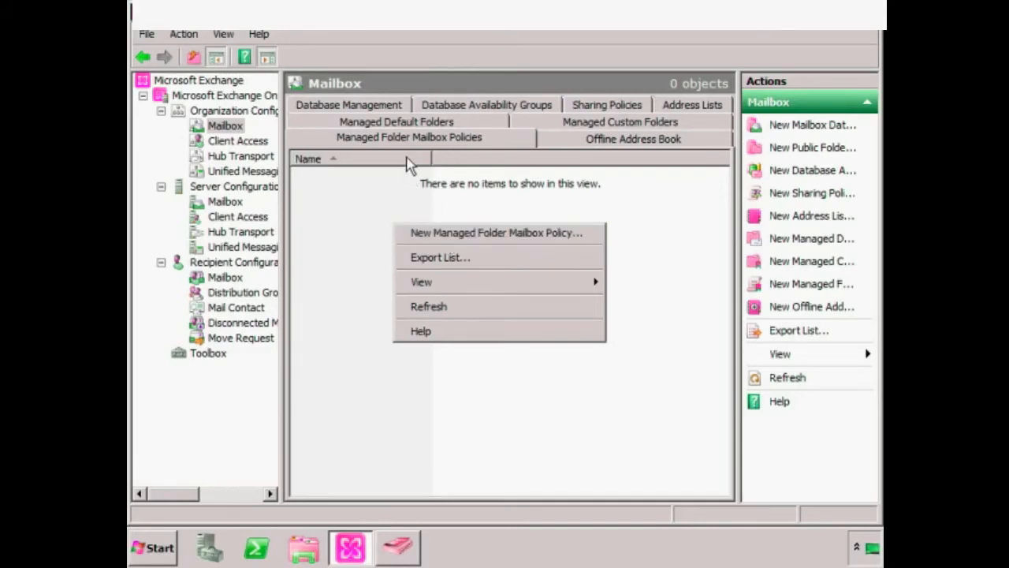
click(491, 233)
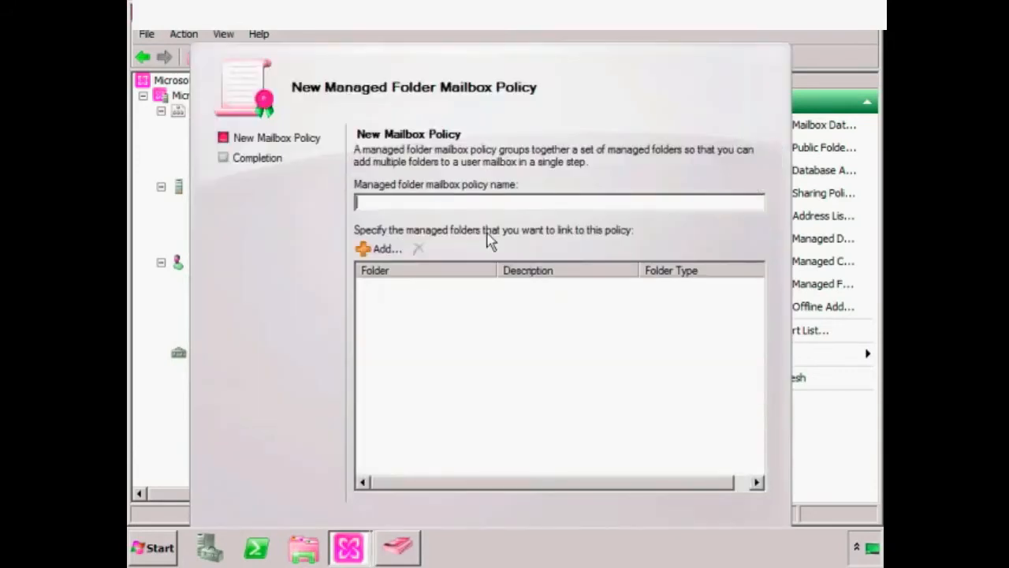
text(My Policy)
click(379, 249)
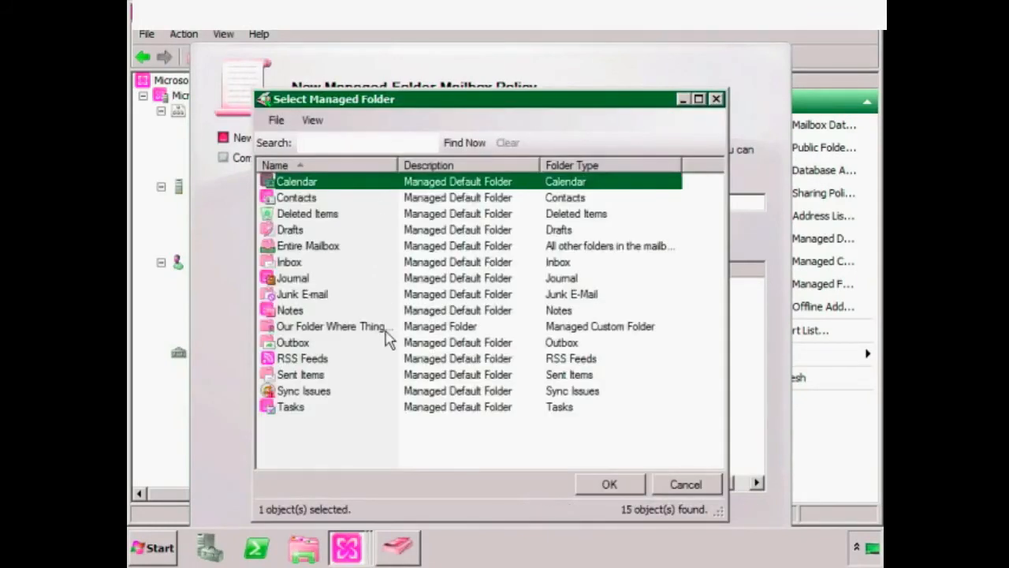
click(331, 327)
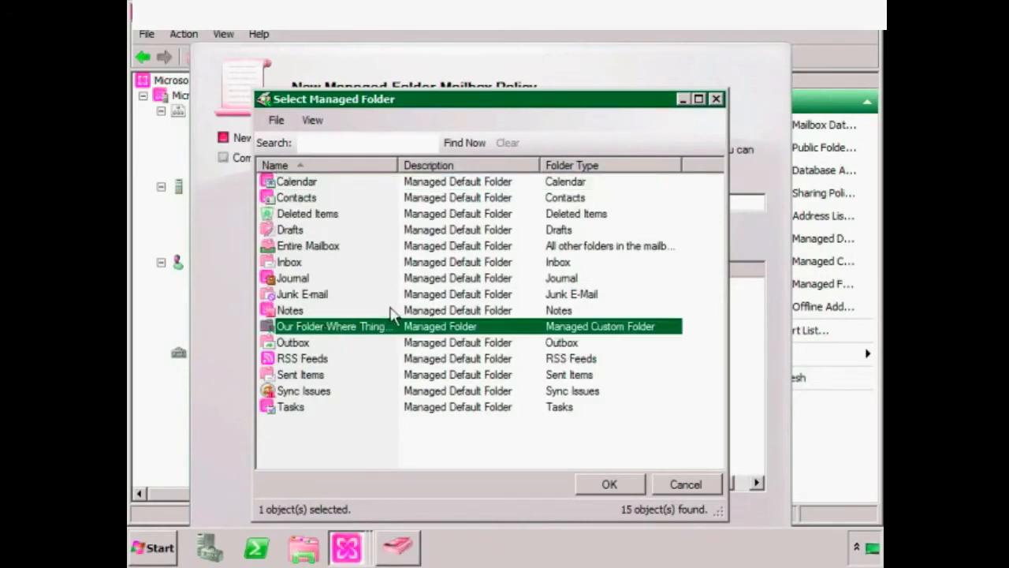
click(613, 483)
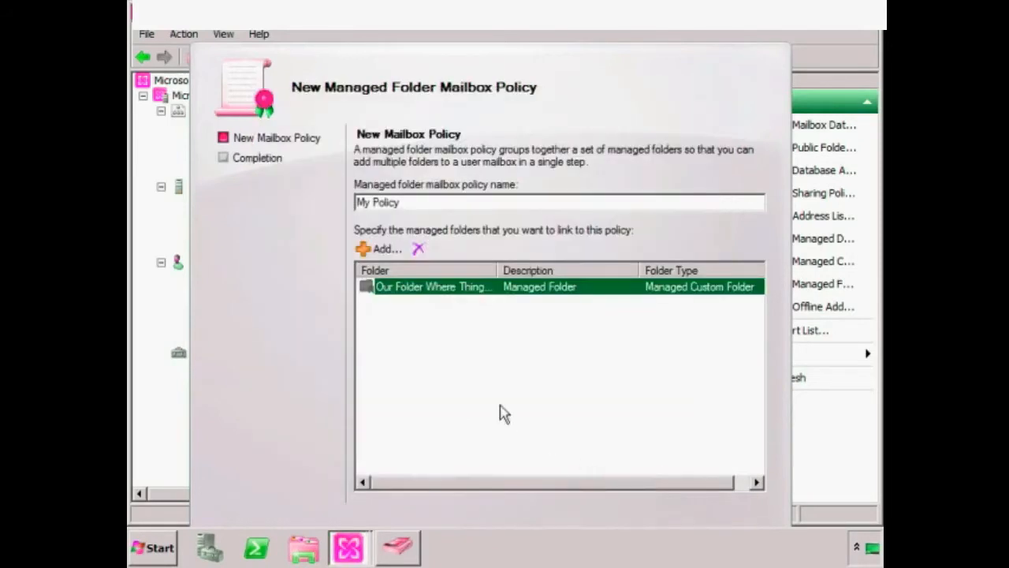
drag(539, 69, 565, 47)
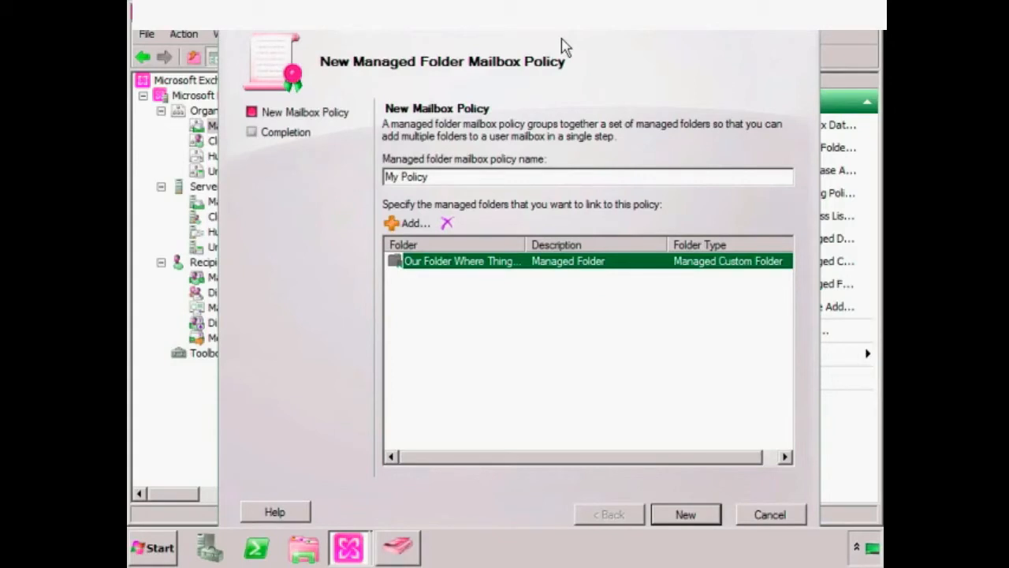
click(697, 515)
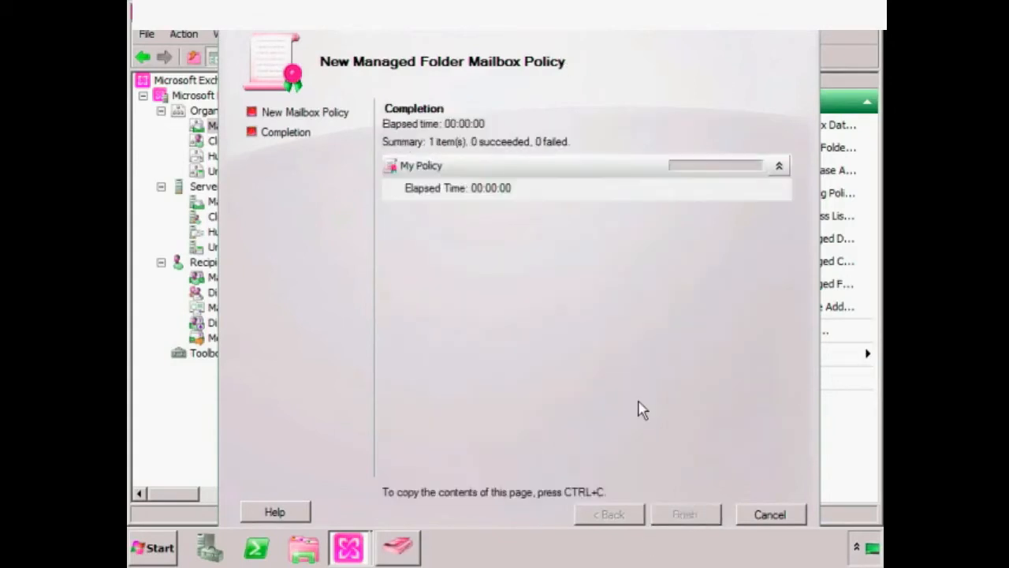
click(681, 521)
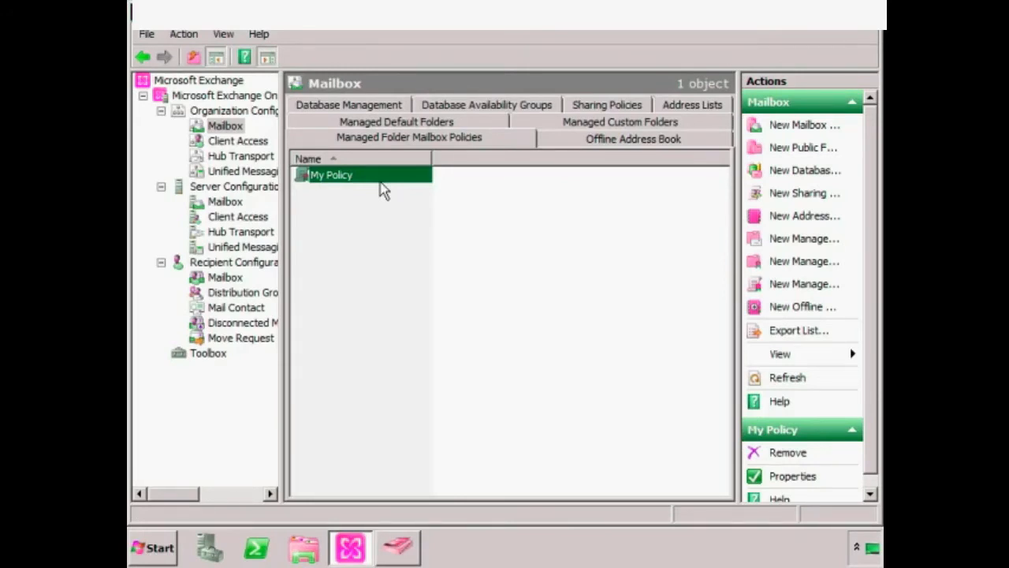
- Open the user mailbox's properties at the Messaging Records Management mailbox setting
click(227, 282)
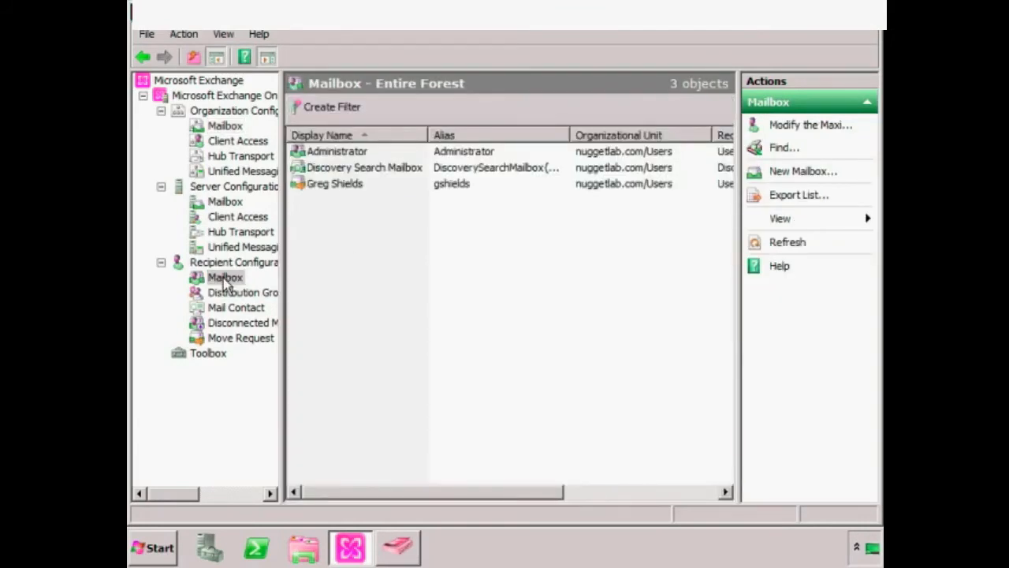
click(356, 189)
right_click(357, 189)
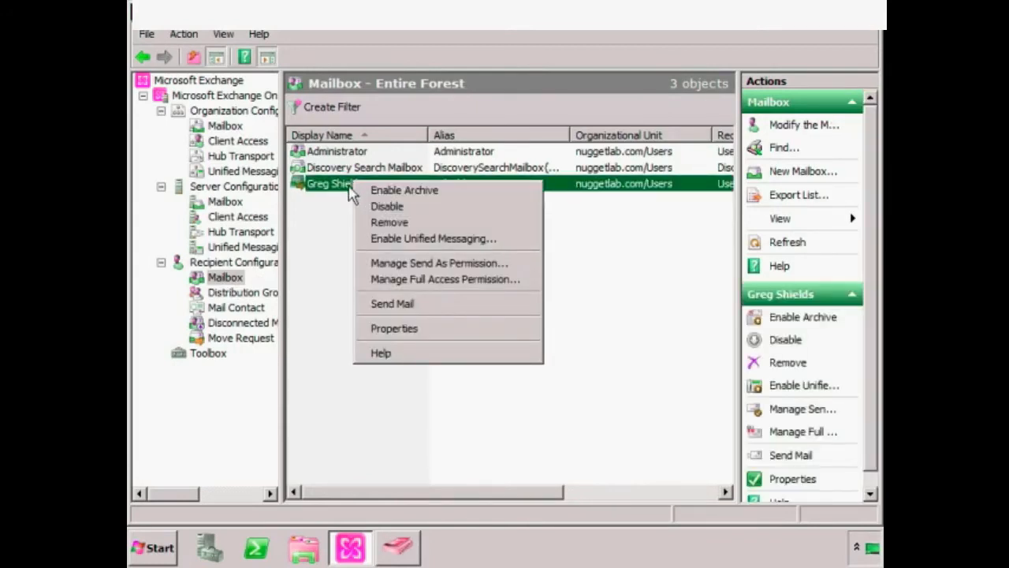
click(422, 327)
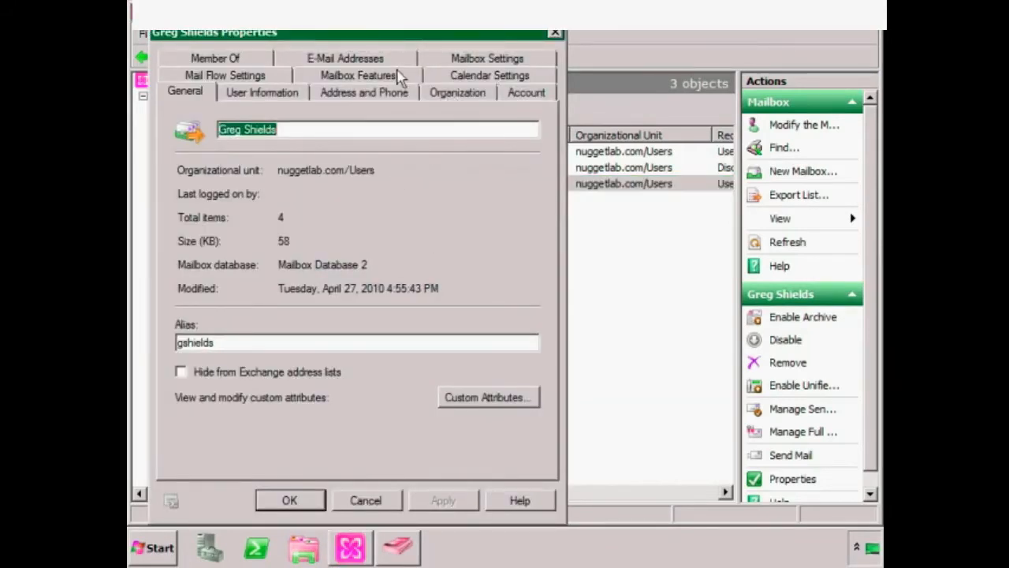
click(495, 59)
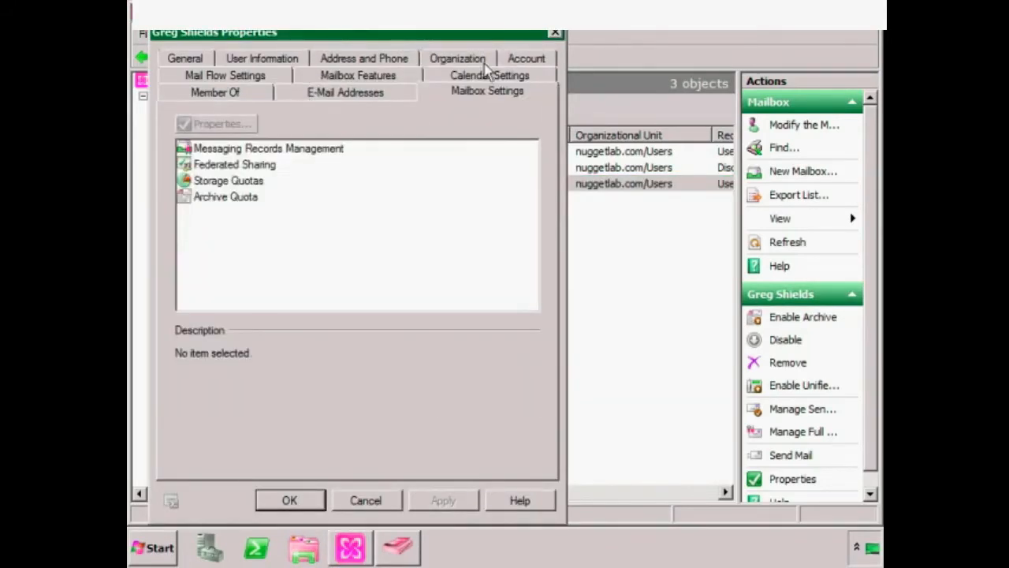
click(335, 149)
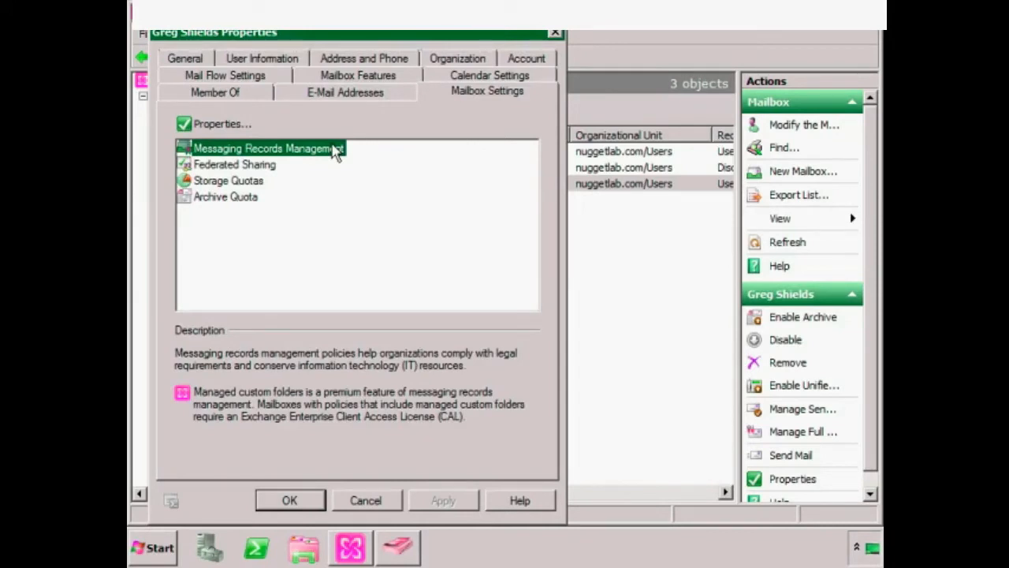
- Assign My Policy as the managed folder mailbox policy and save the properties
click(228, 128)
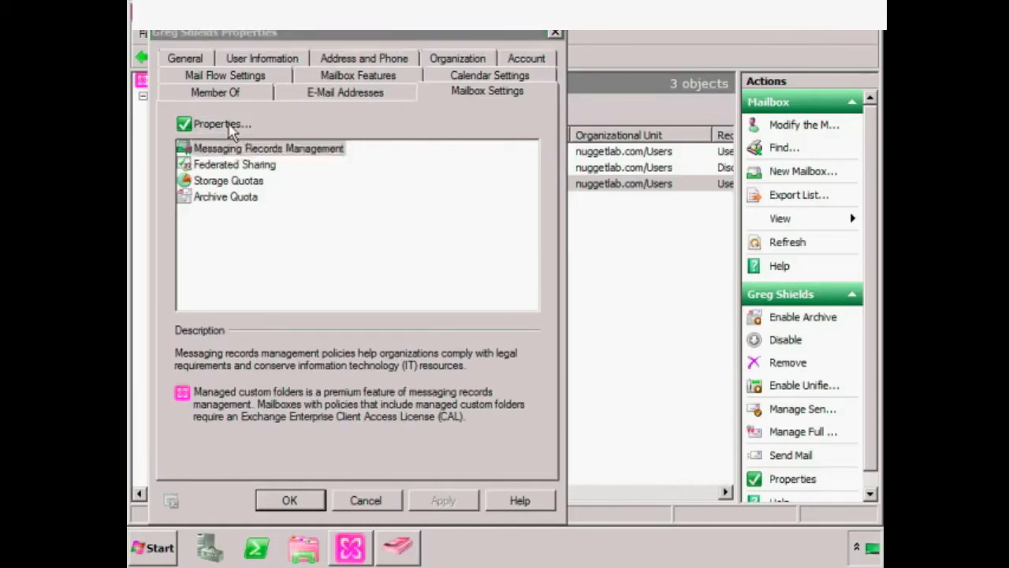
click(276, 179)
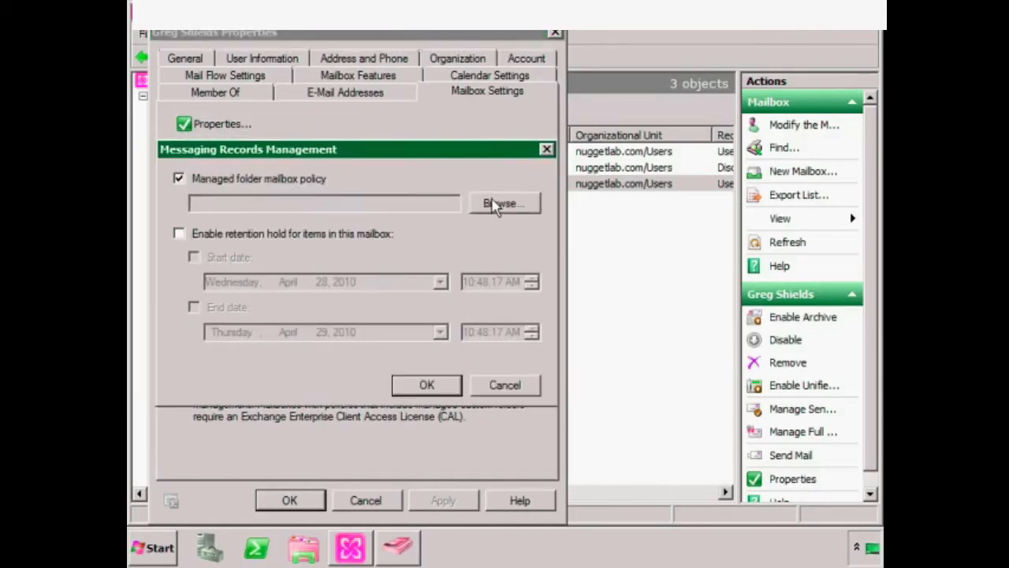
click(498, 204)
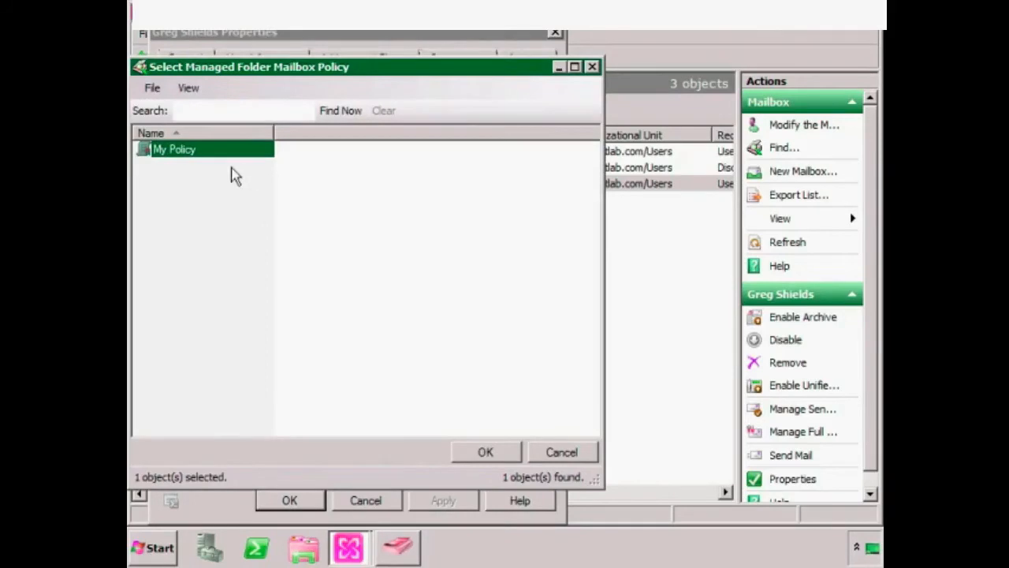
click(484, 453)
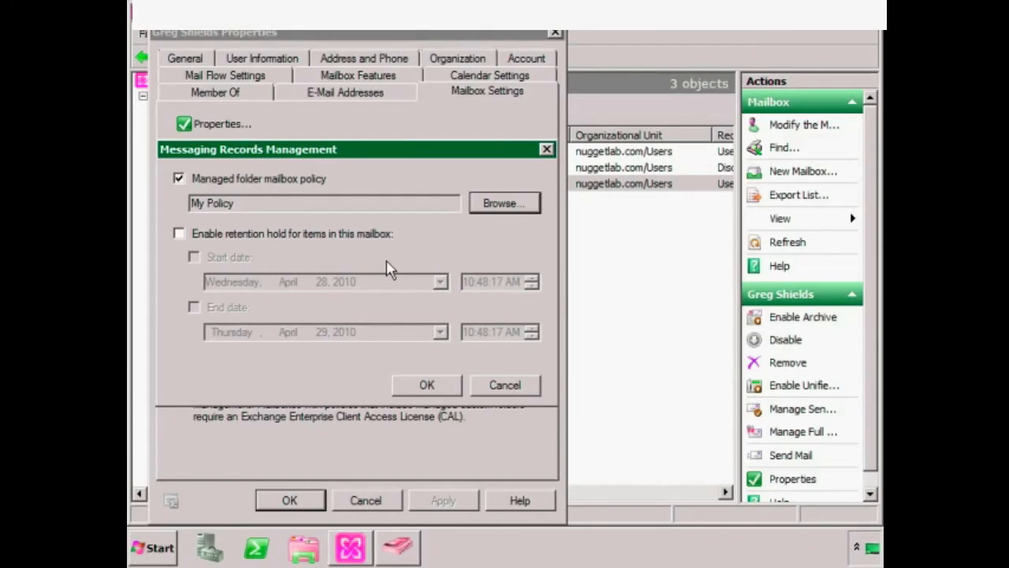
click(441, 390)
click(287, 501)
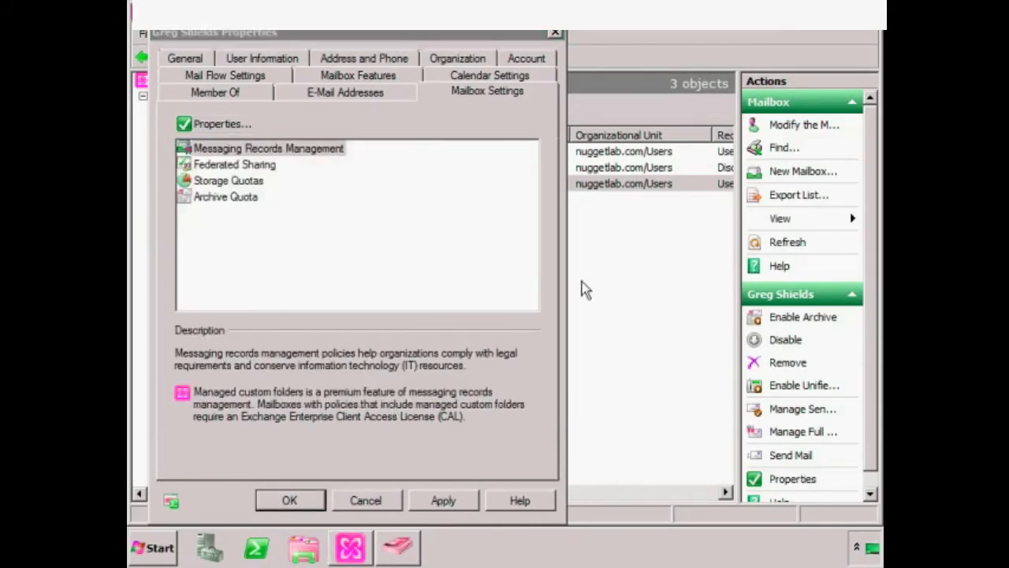
- Accept the warning so the mailbox policy change is saved and Properties closes
key(Return)
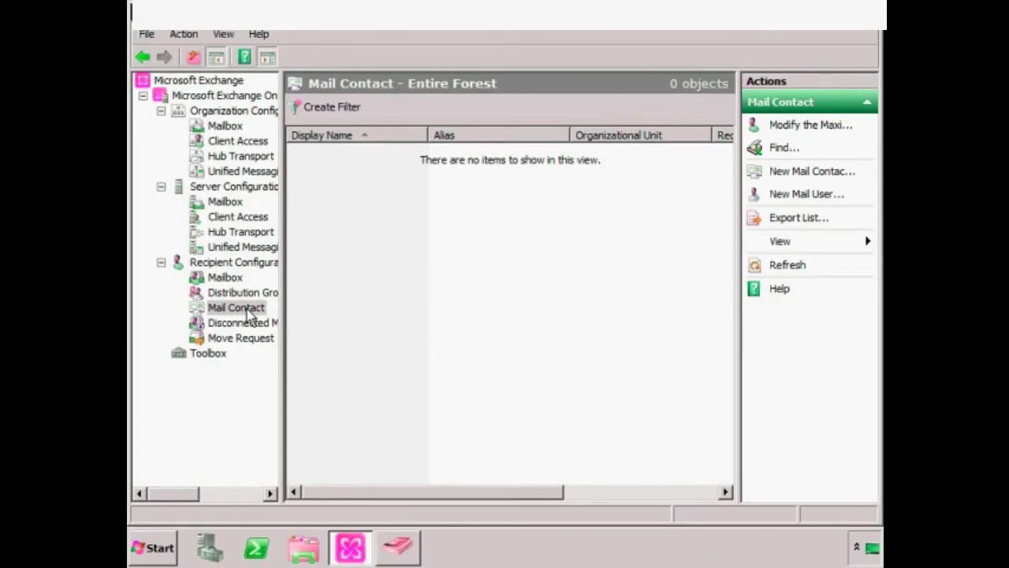
- Open the contact's properties from the Users container in Active Directory Users and Computers
click(399, 547)
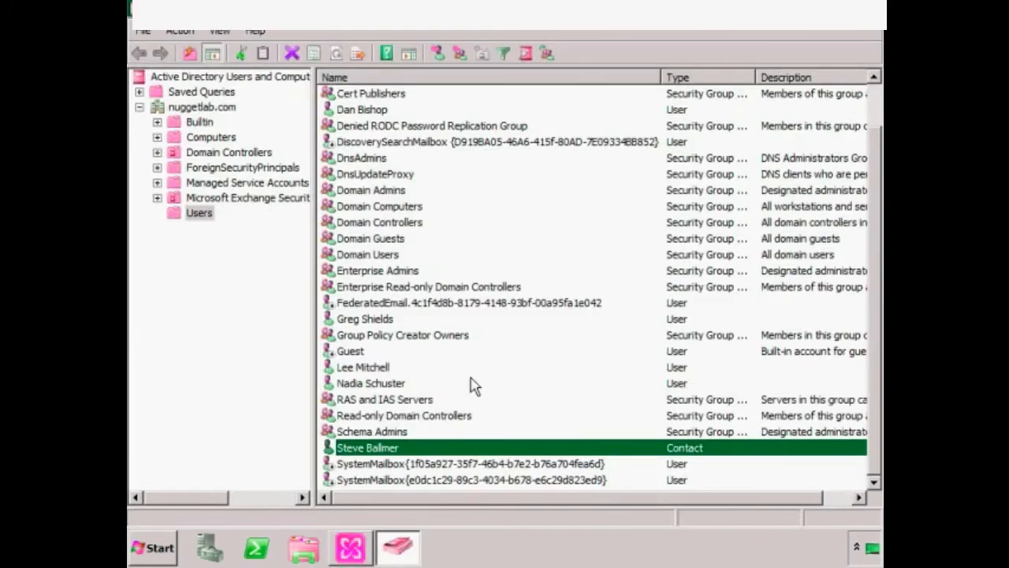
click(200, 215)
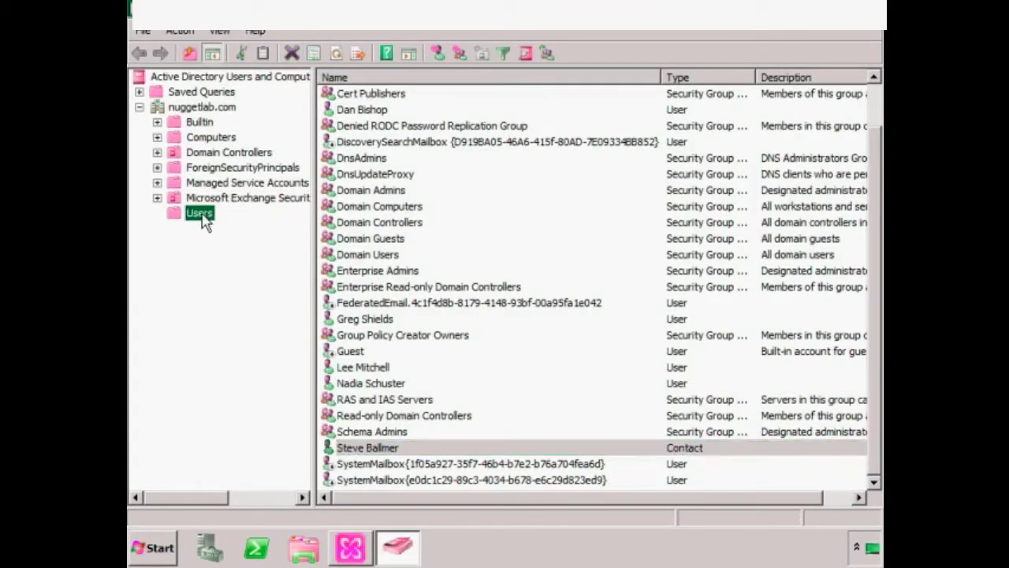
click(365, 449)
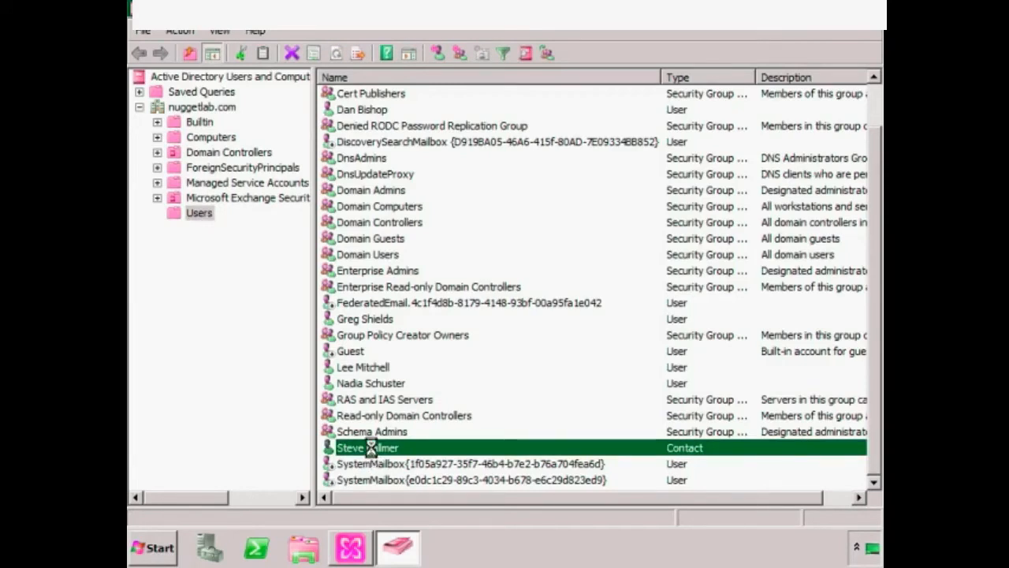
double_click(371, 446)
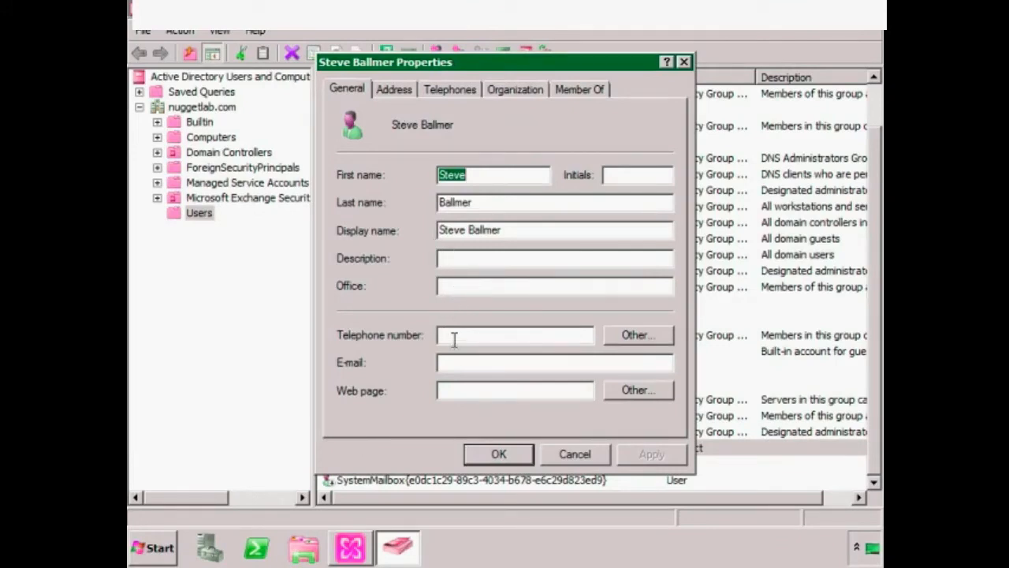
- Enter the contact's e-mail address on the General tab and save it
click(446, 362)
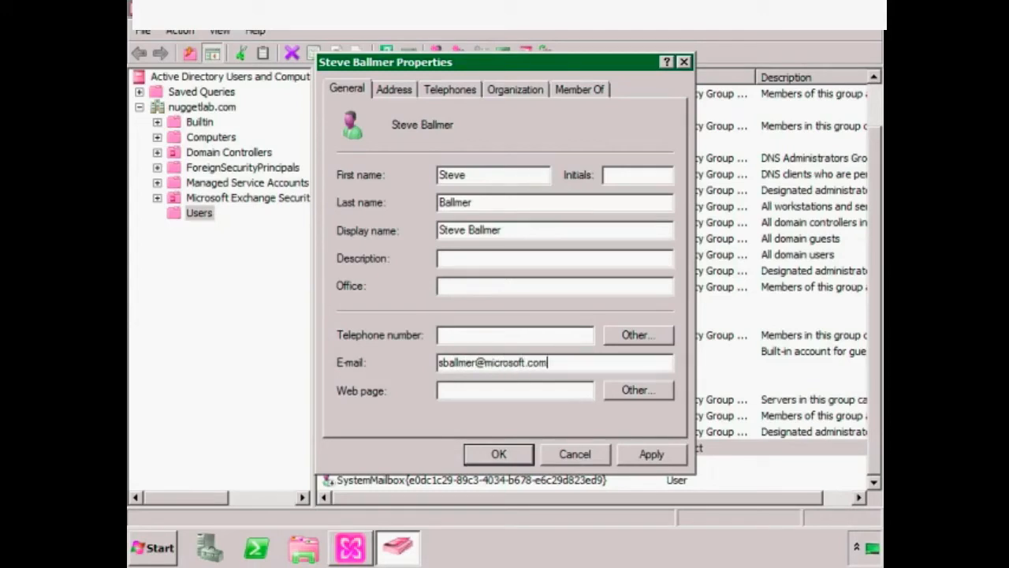
click(394, 90)
click(449, 93)
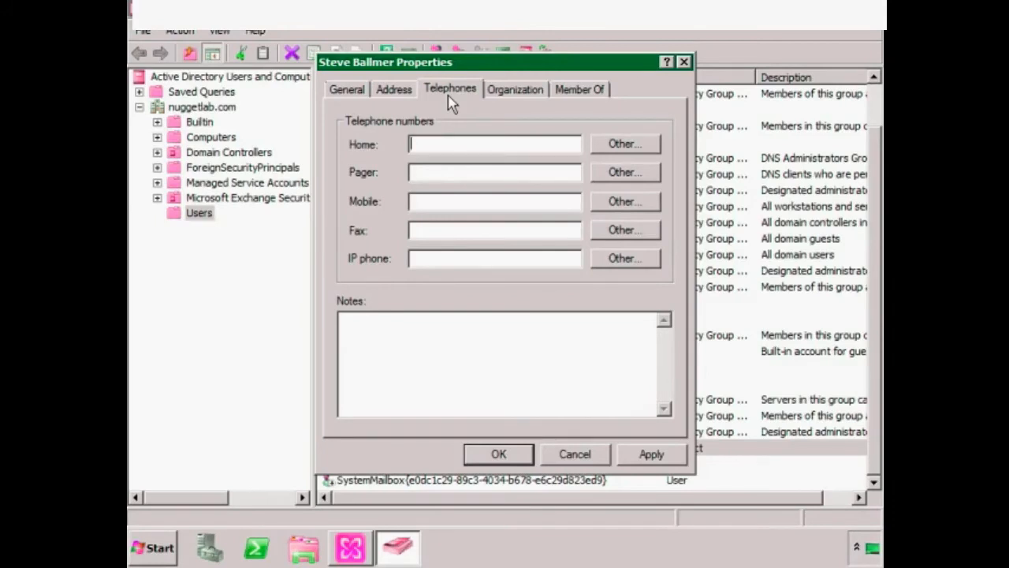
click(499, 454)
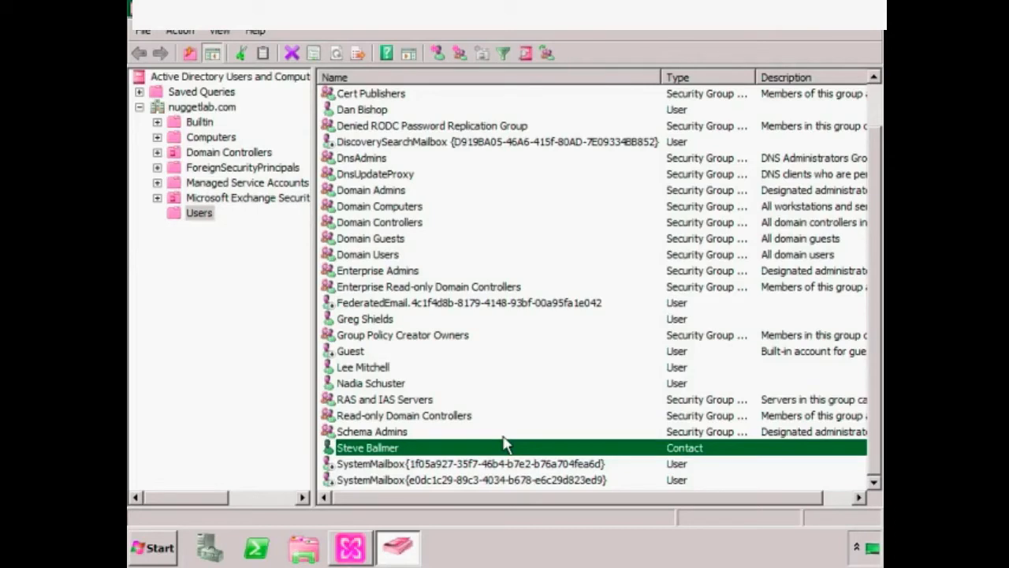
click(351, 547)
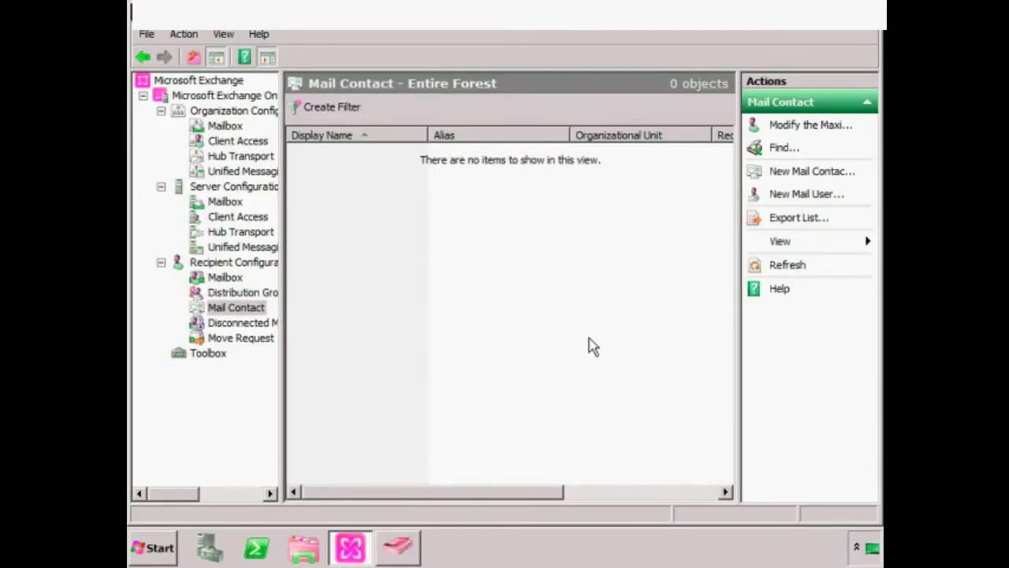
- Start a new mail contact based on the existing Active Directory contact
right_click(236, 313)
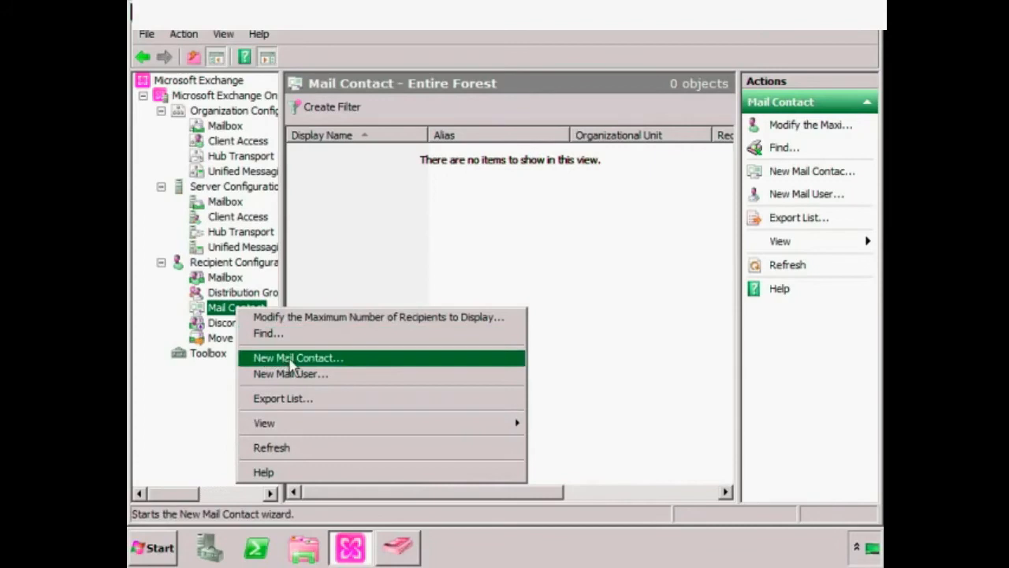
click(344, 362)
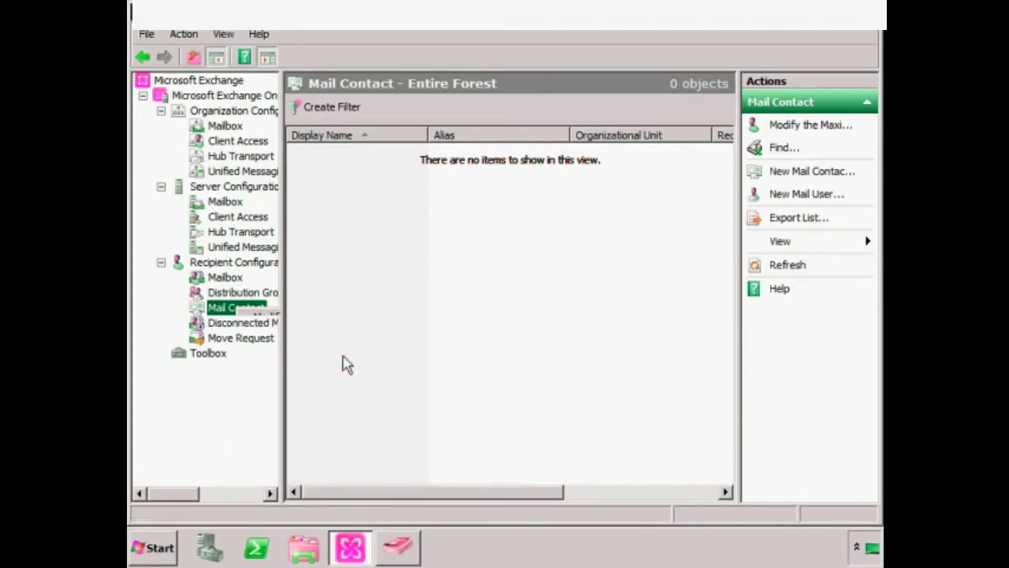
drag(561, 59, 513, 23)
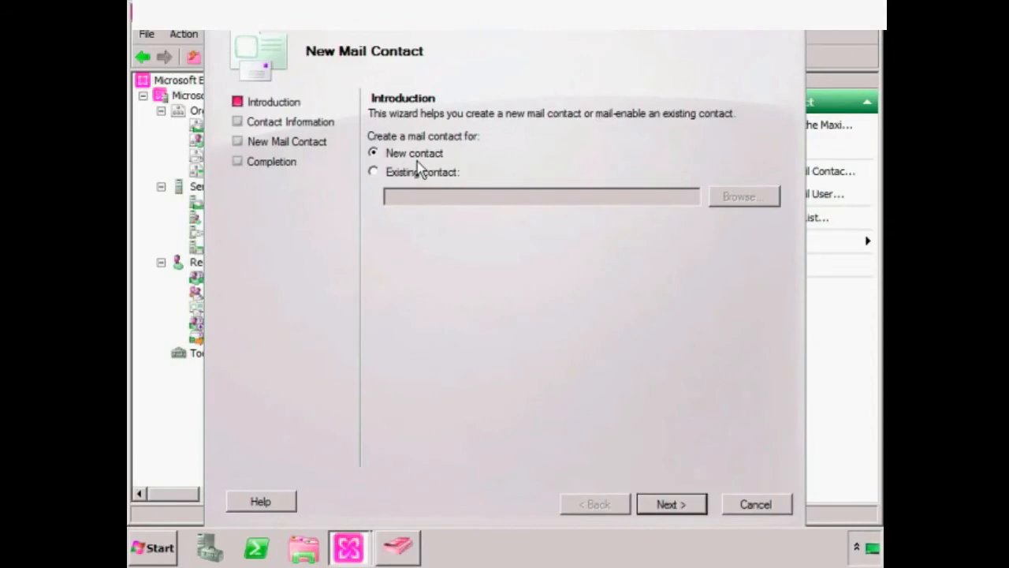
click(374, 172)
click(732, 199)
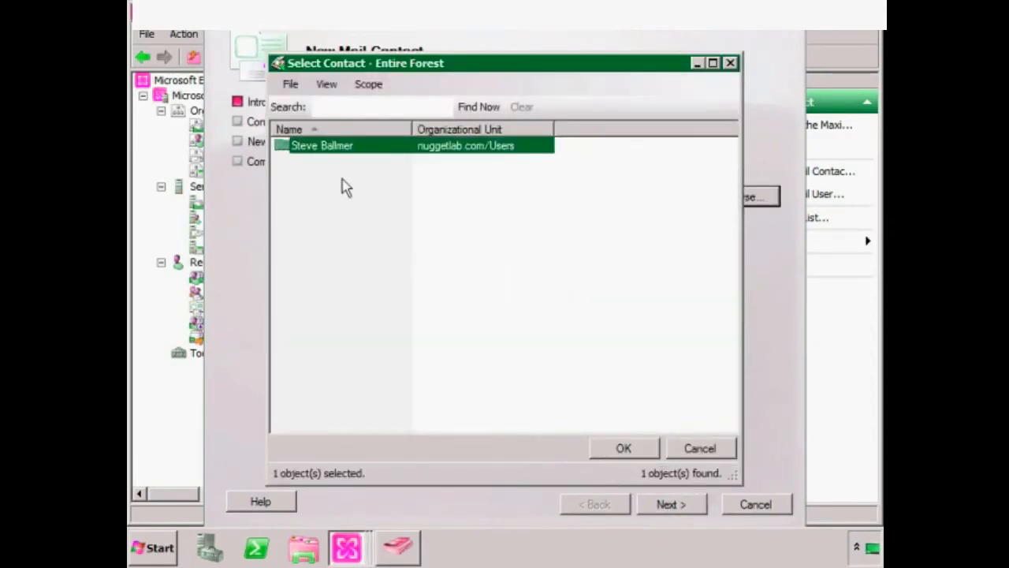
click(611, 448)
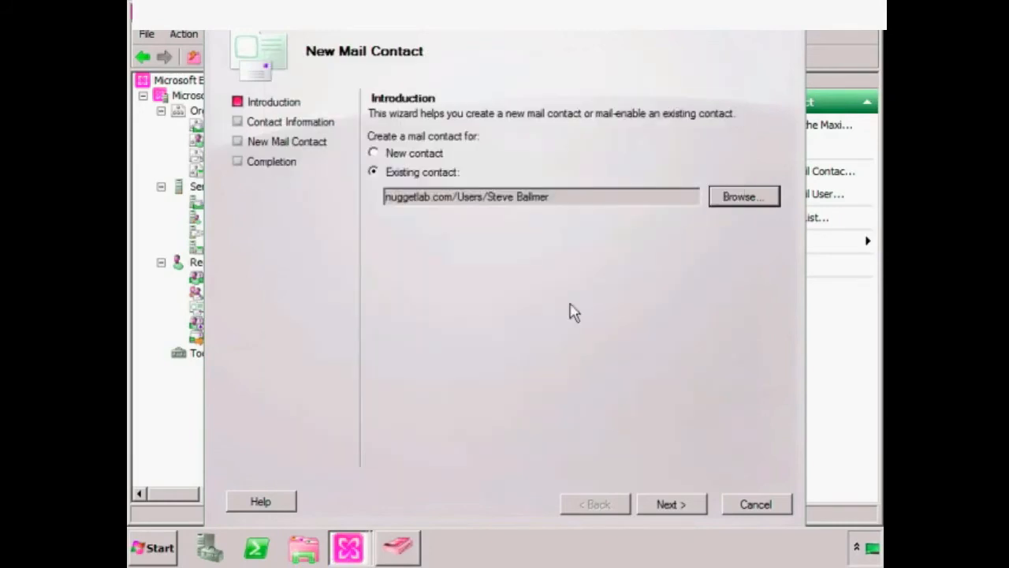
click(676, 506)
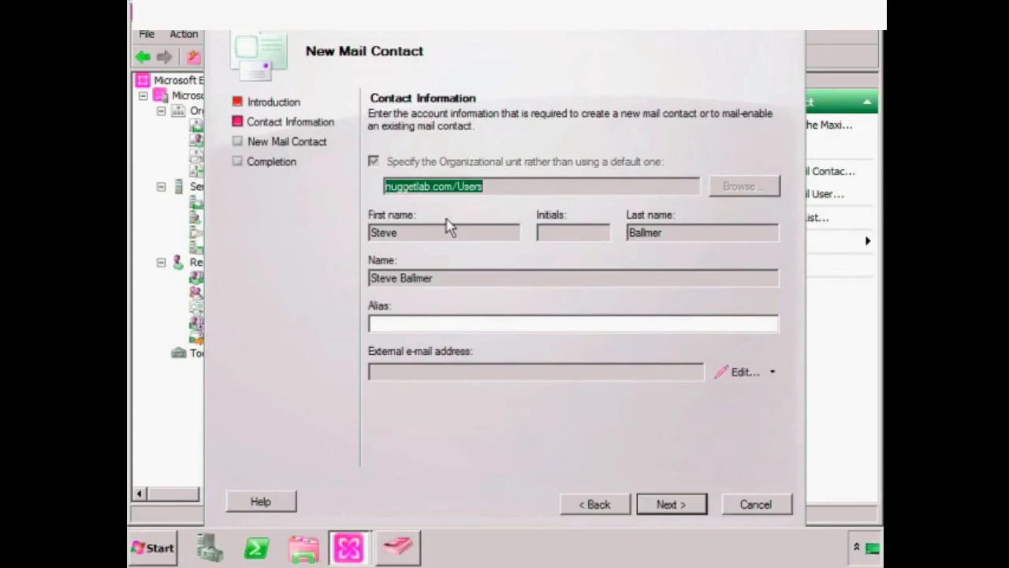
- Give the mail contact an alias and an SMTP external e-mail address, then create it
click(444, 316)
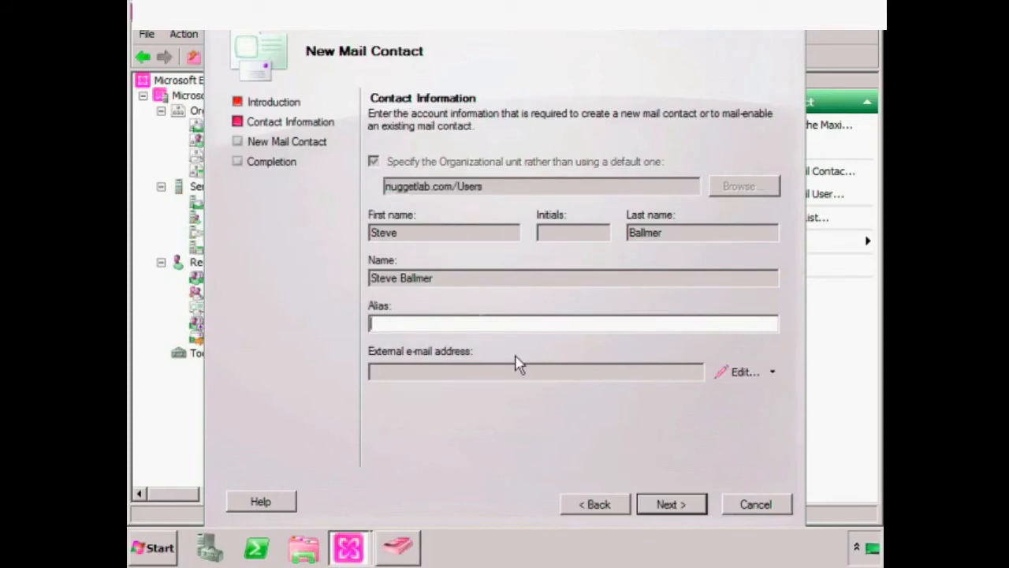
click(773, 372)
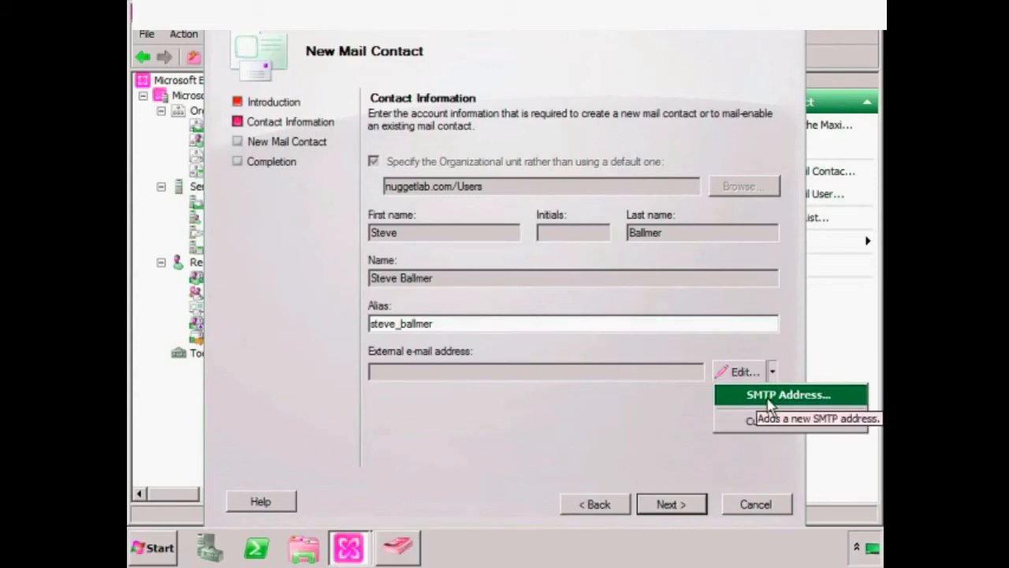
click(768, 396)
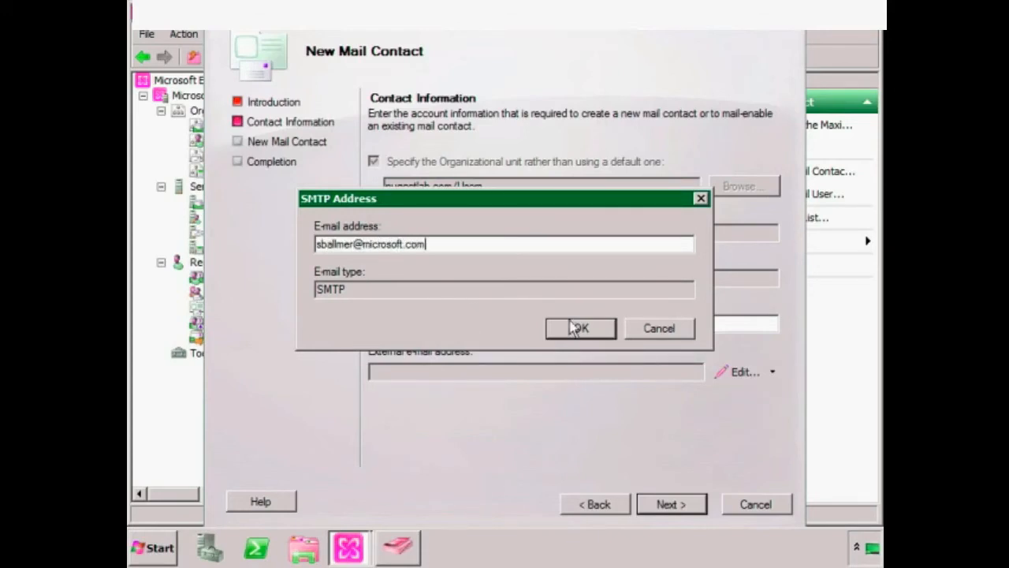
click(604, 327)
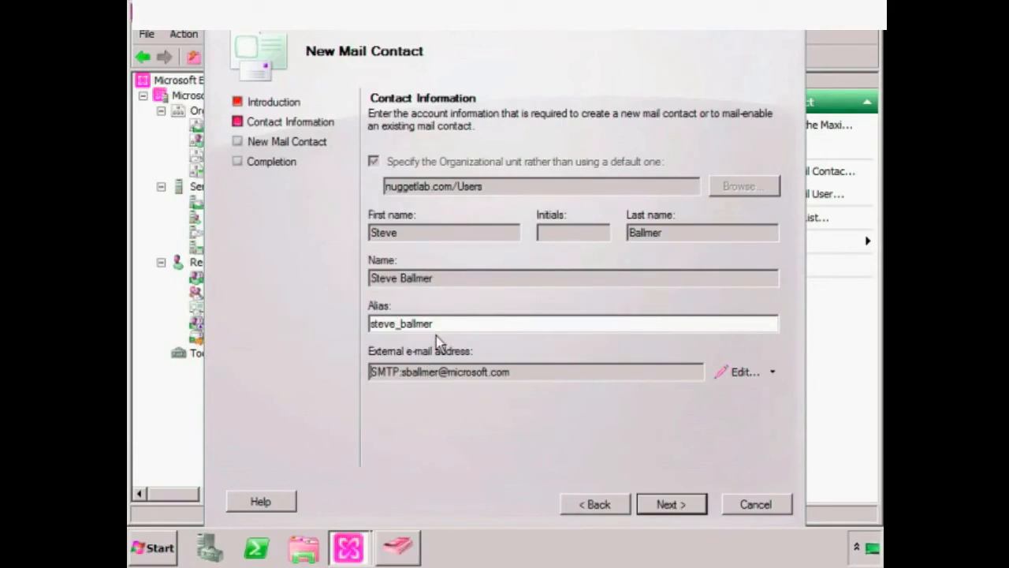
click(680, 505)
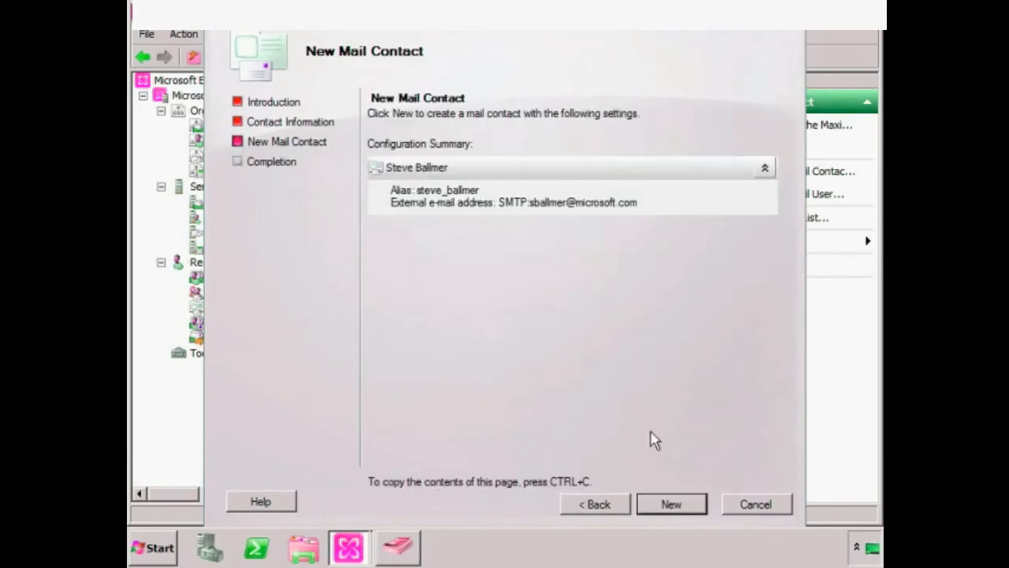
click(669, 505)
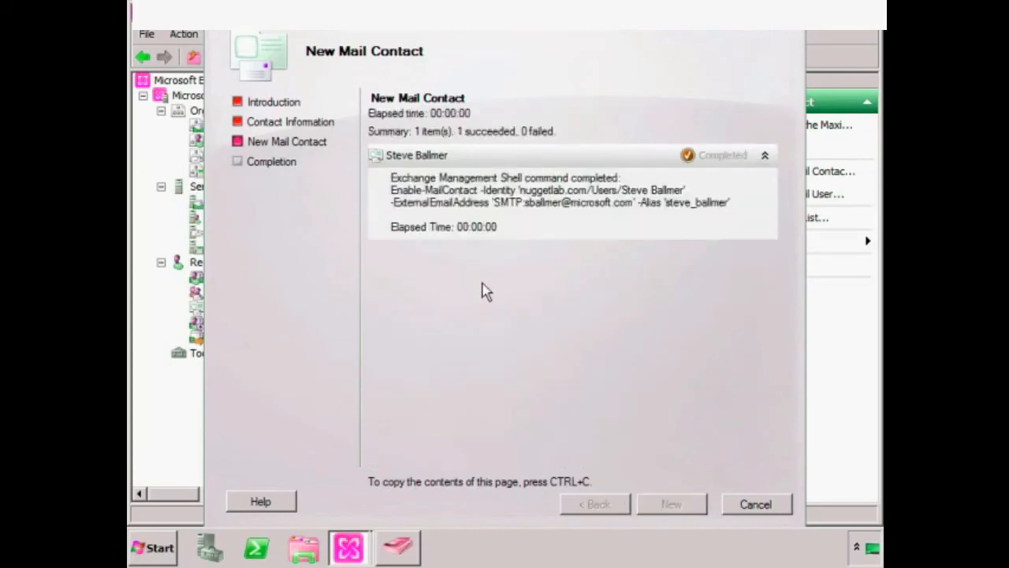
click(659, 506)
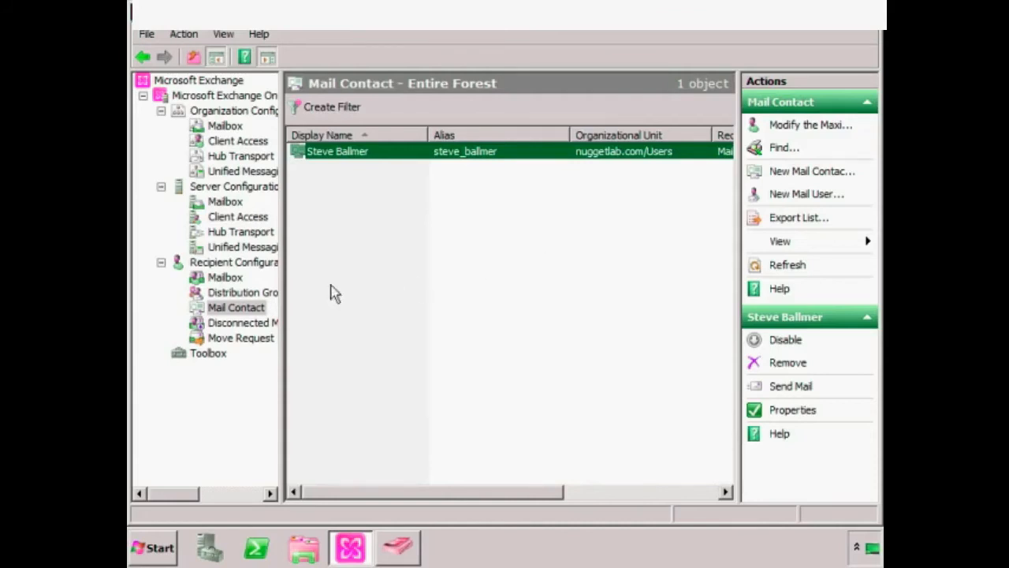
- Show the Distribution Group list and view, then dismiss, its action menu
click(249, 290)
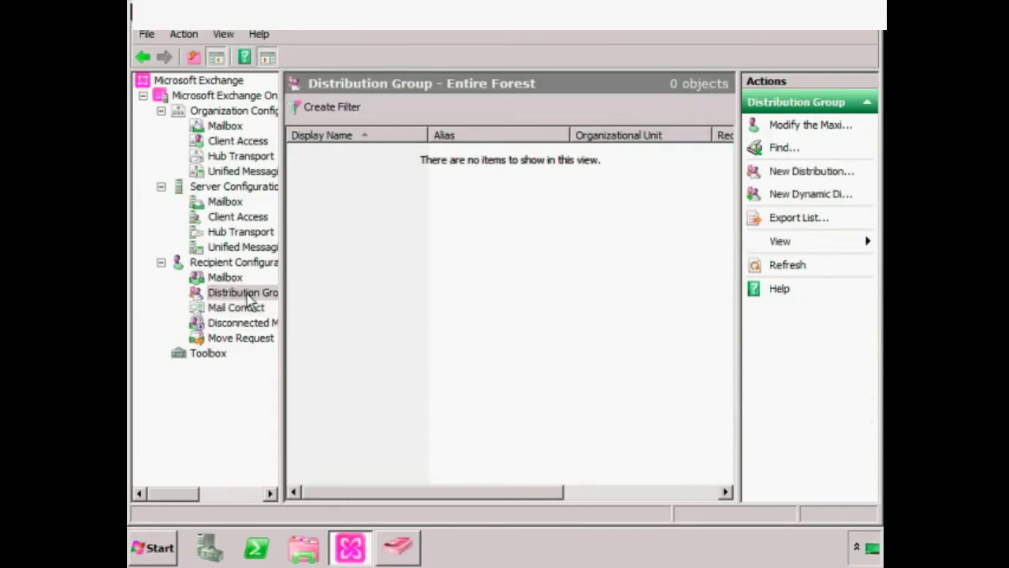
right_click(248, 294)
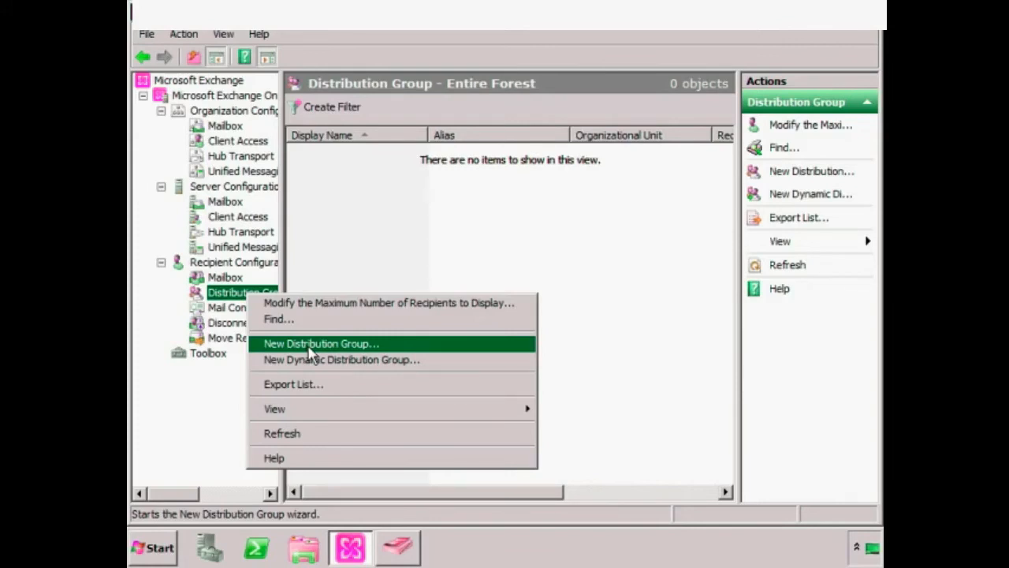
click(490, 250)
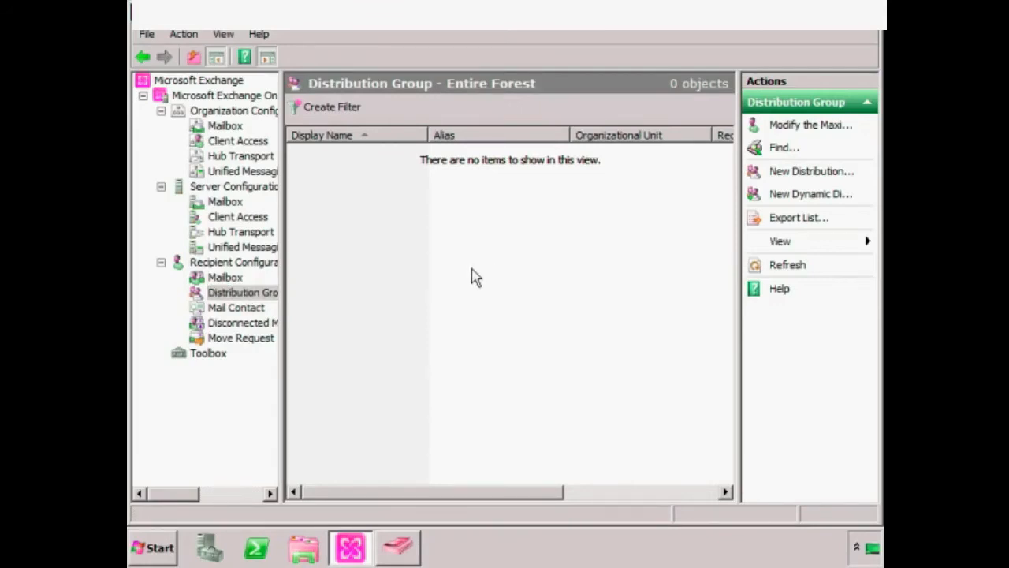
- Create a Universal Distribution group named 'Finance Users' in the Users container
click(400, 547)
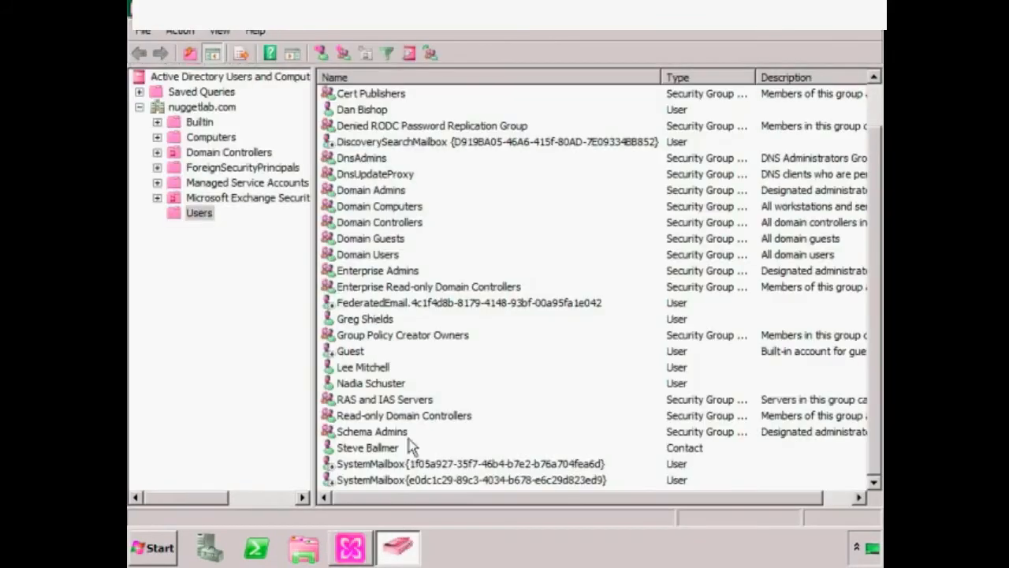
right_click(199, 214)
mouse_move(243, 264)
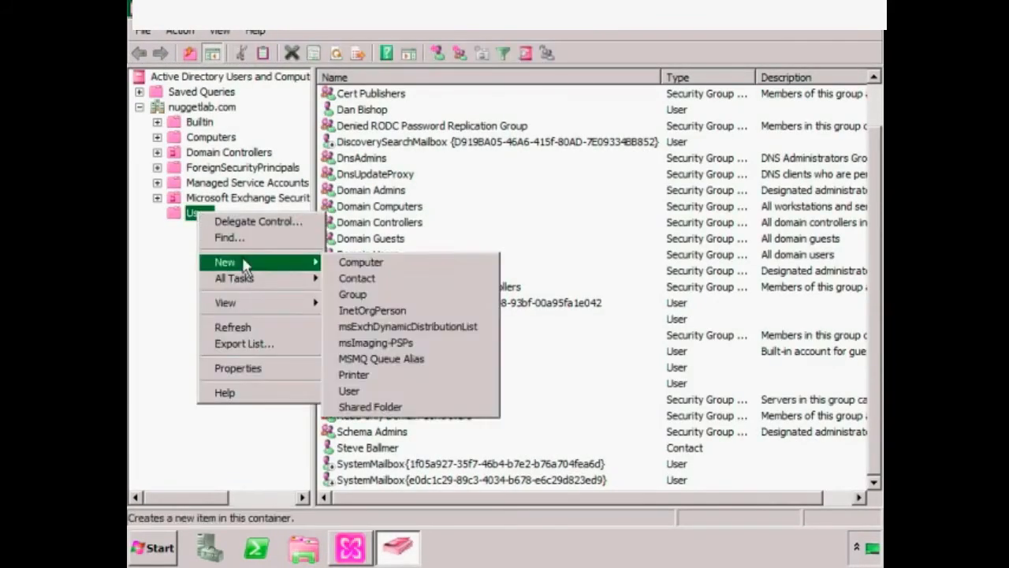
click(360, 298)
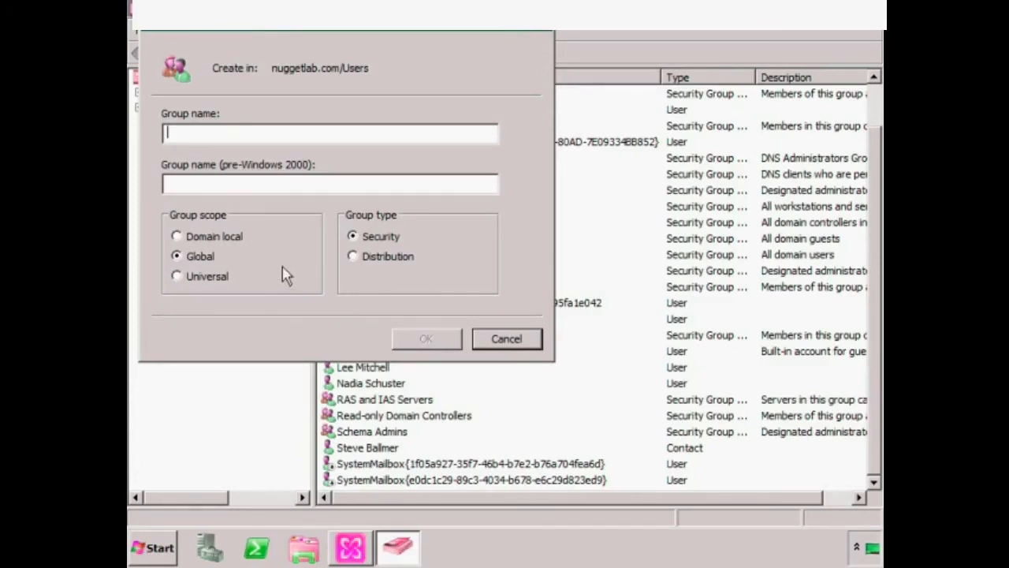
click(207, 277)
click(379, 258)
text(Fin)
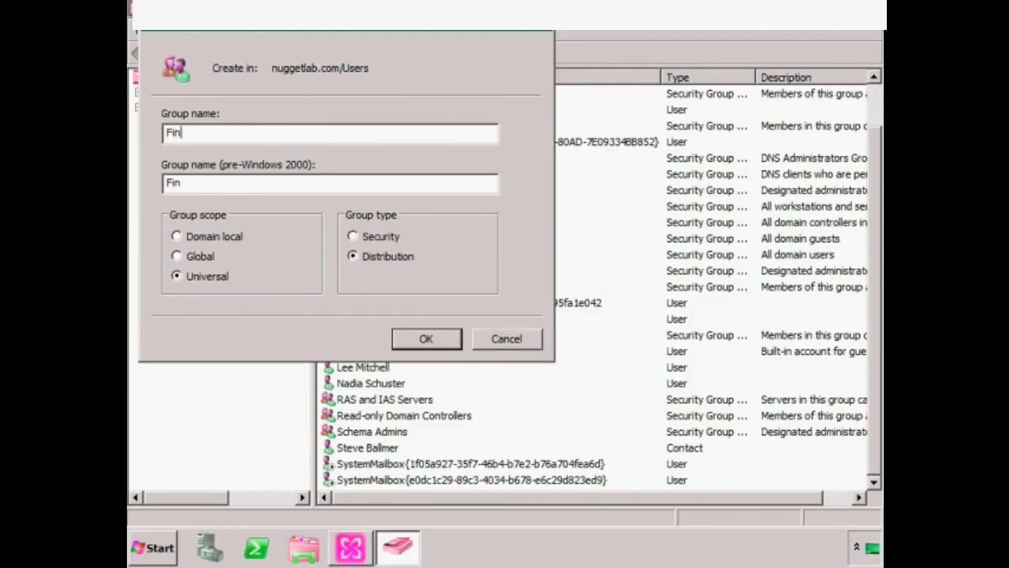
text(ance Users)
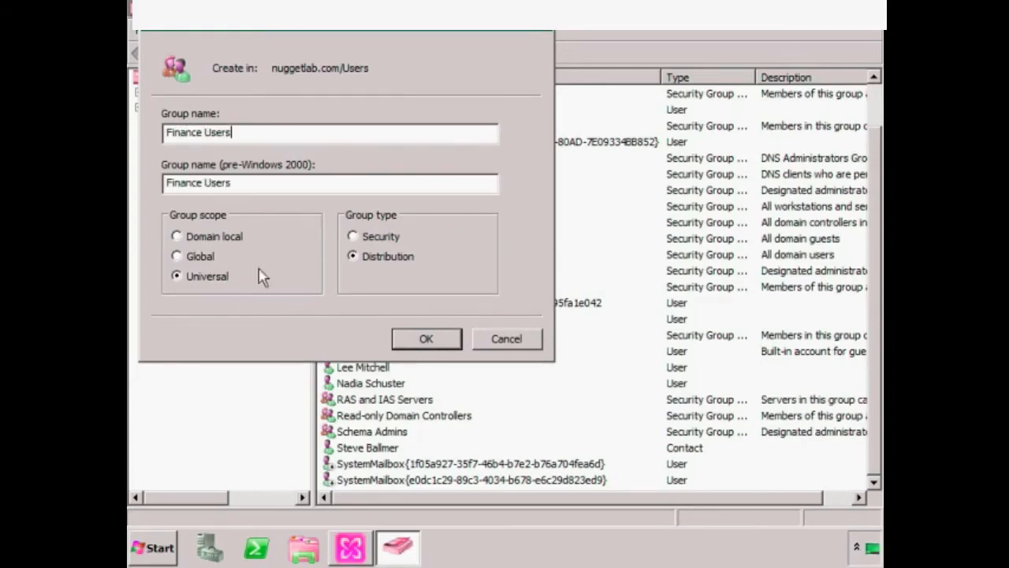
click(426, 339)
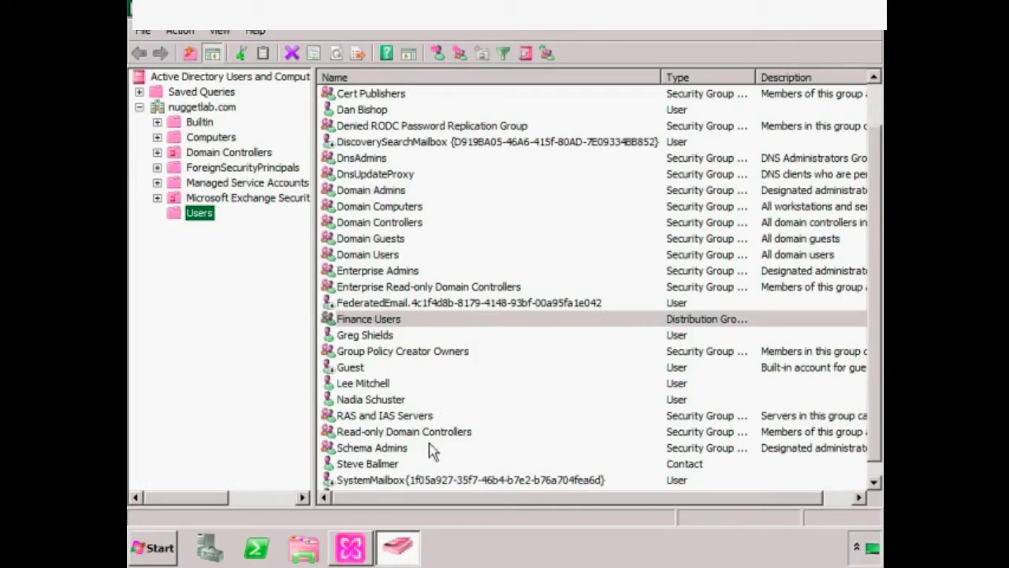
click(351, 548)
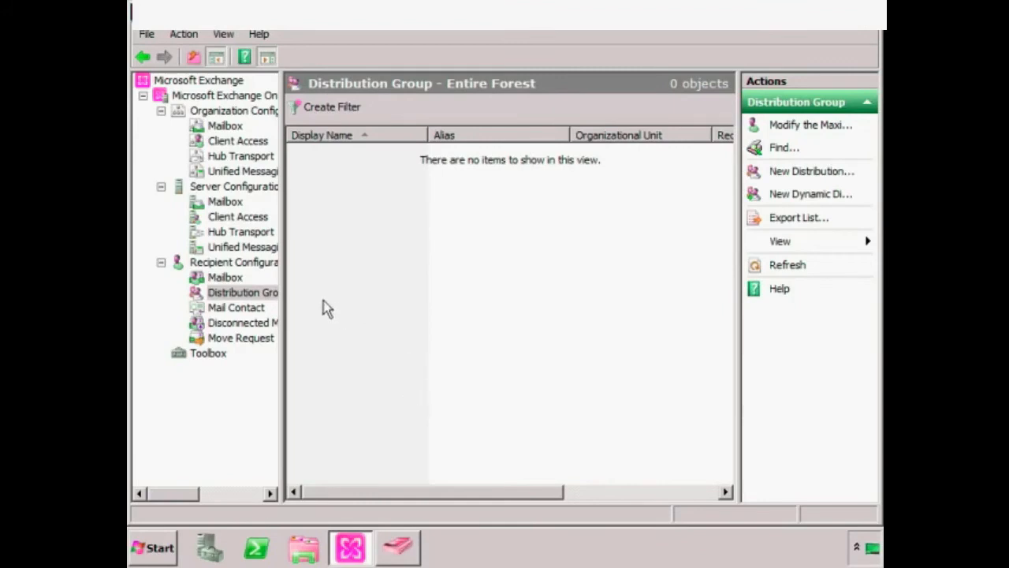
- Start a new distribution group using the existing Finance Users group
right_click(253, 291)
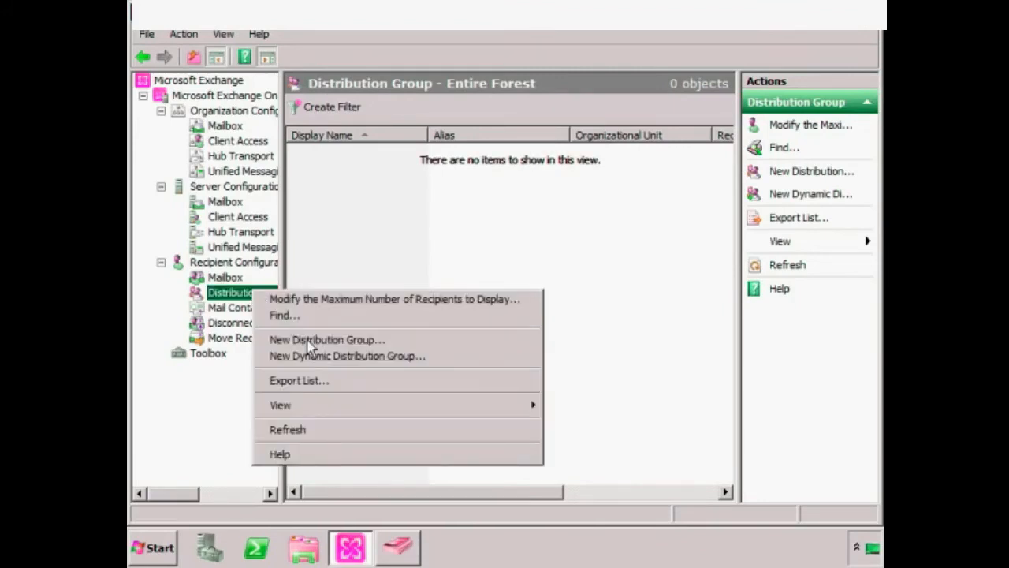
click(314, 344)
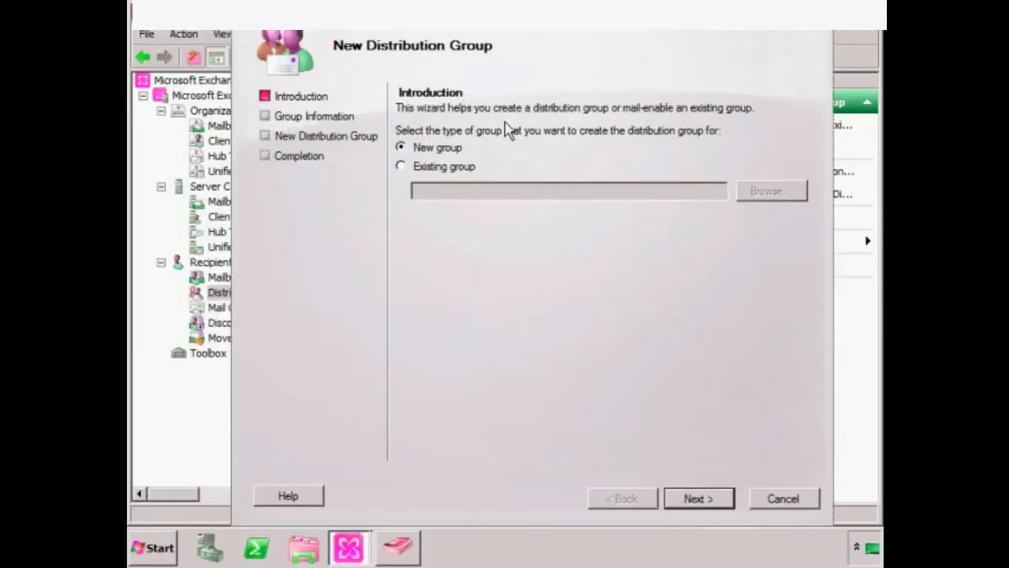
click(460, 168)
click(769, 192)
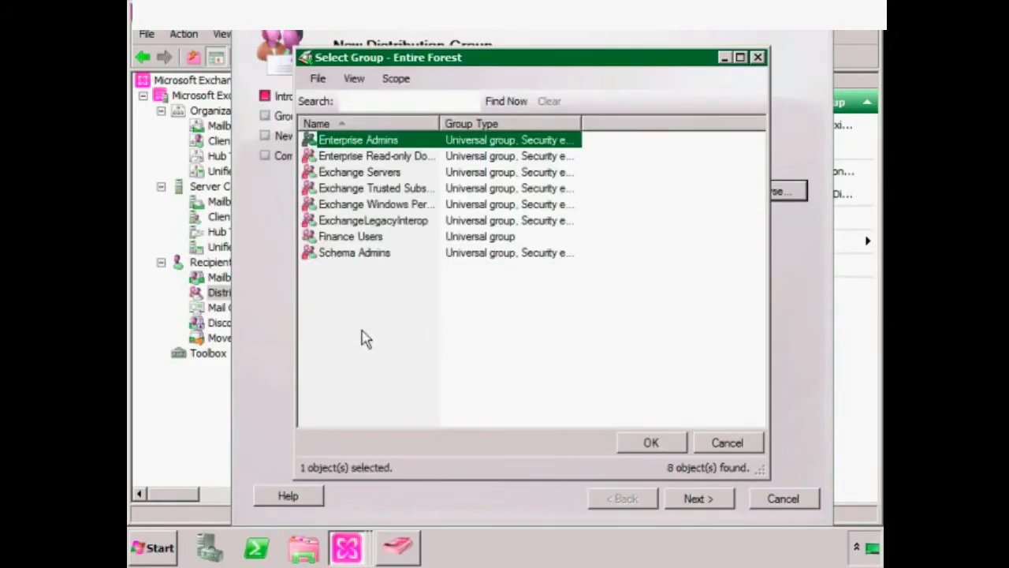
click(373, 238)
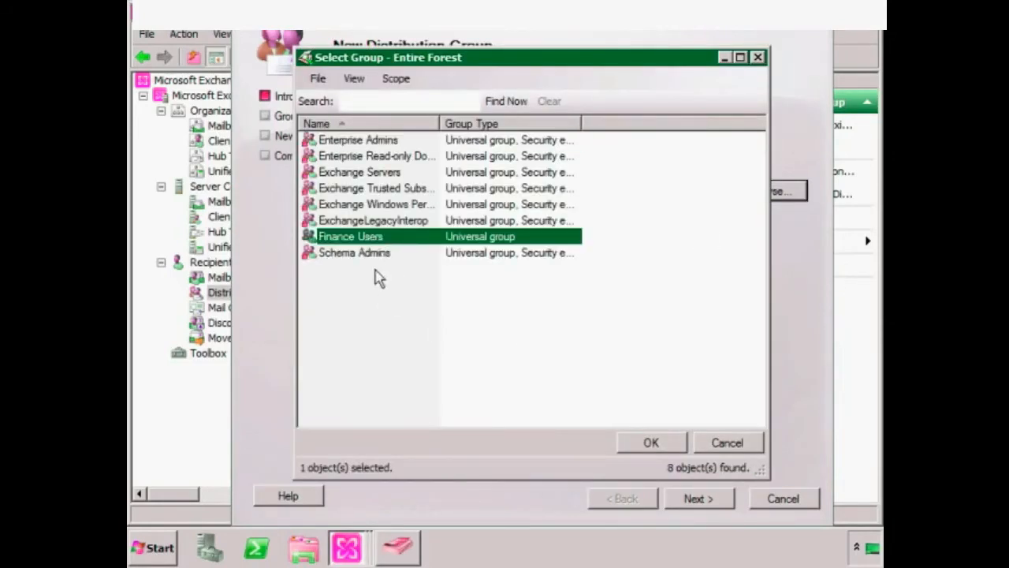
click(651, 442)
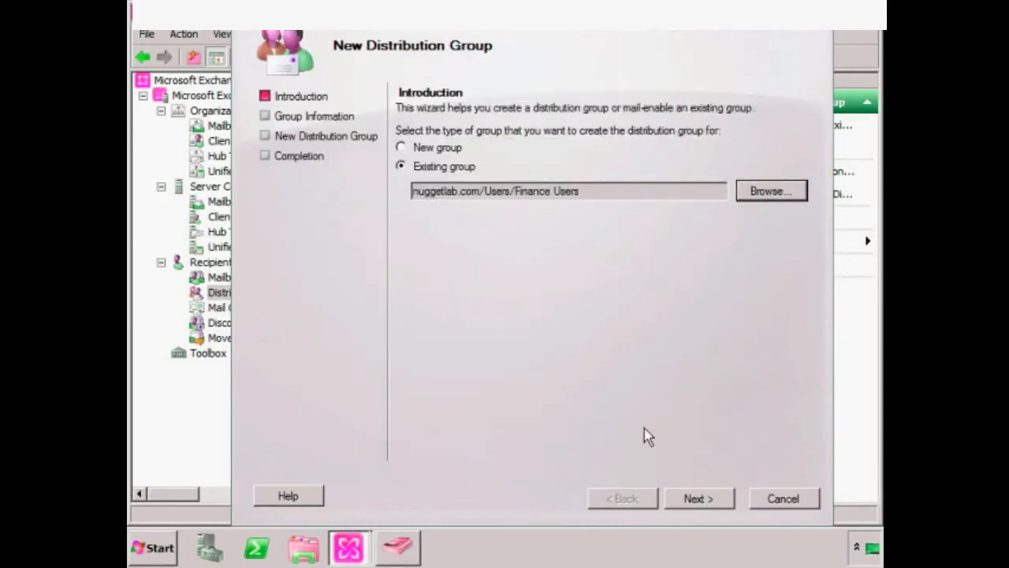
click(700, 498)
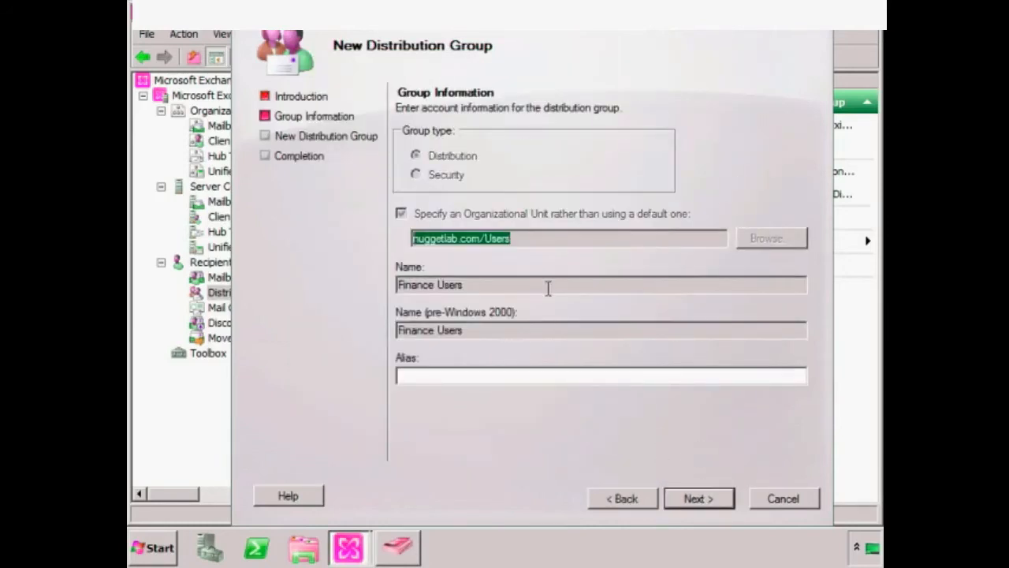
- Set the alias to Finance_Users and create the distribution group
click(519, 375)
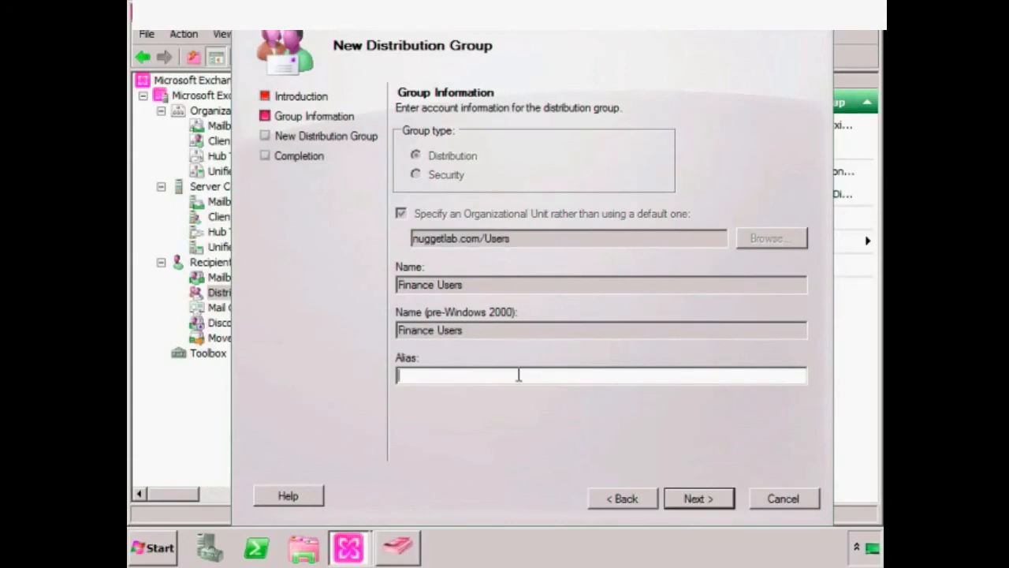
text(Finance_Users)
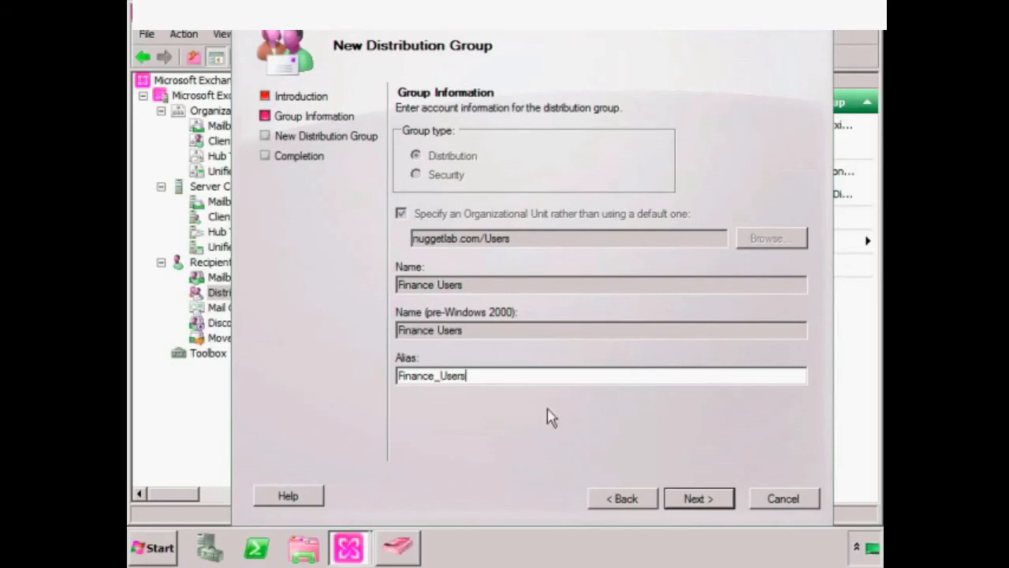
click(702, 499)
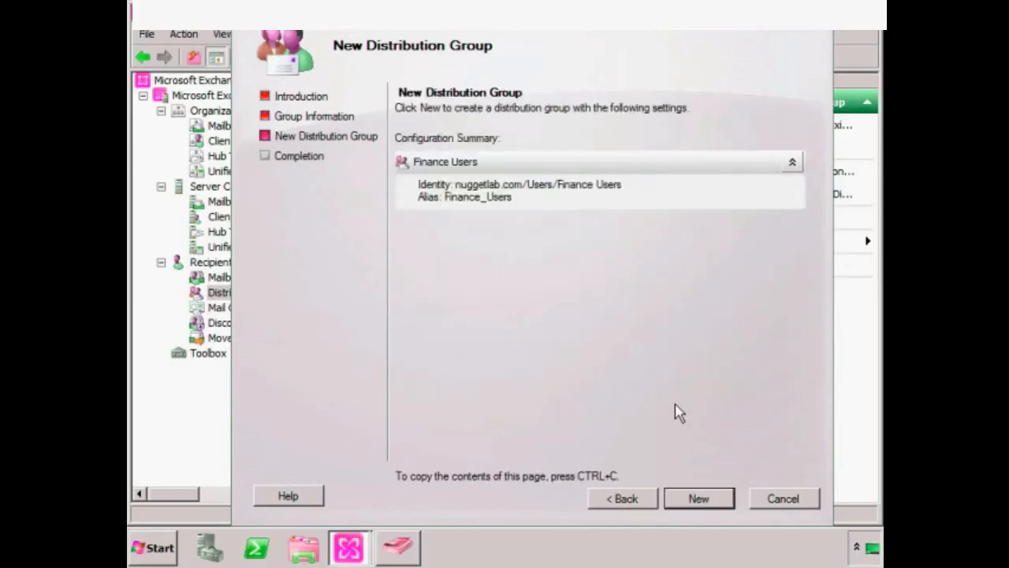
click(697, 509)
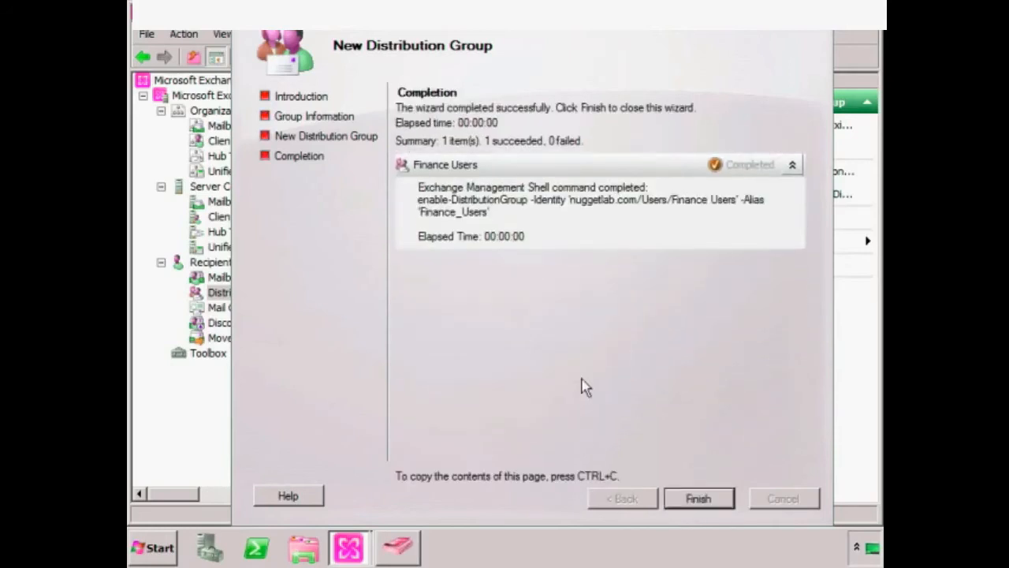
click(695, 499)
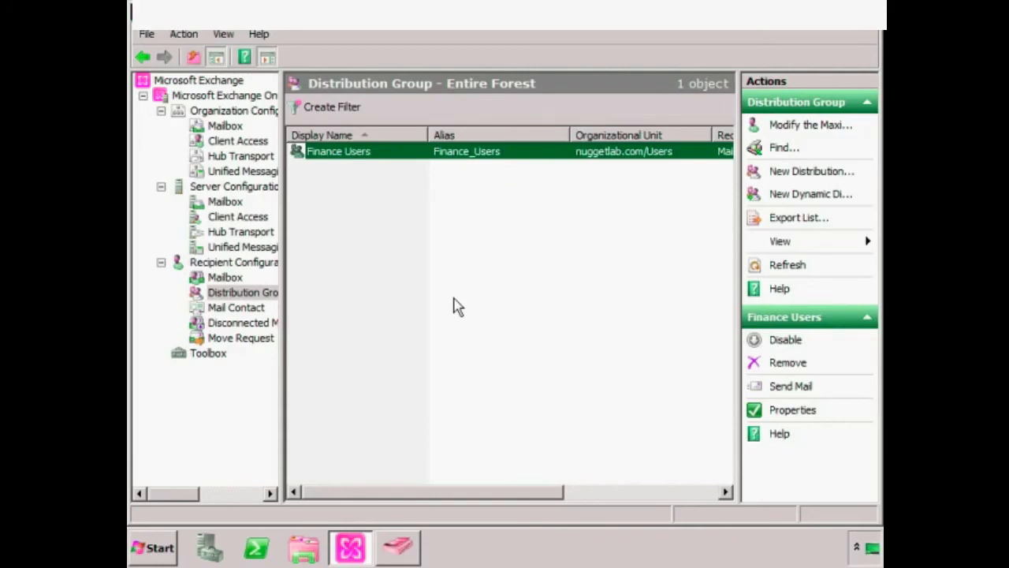
- Start a new dynamic distribution group in the nuggetlab.com/Users organizational unit
right_click(260, 292)
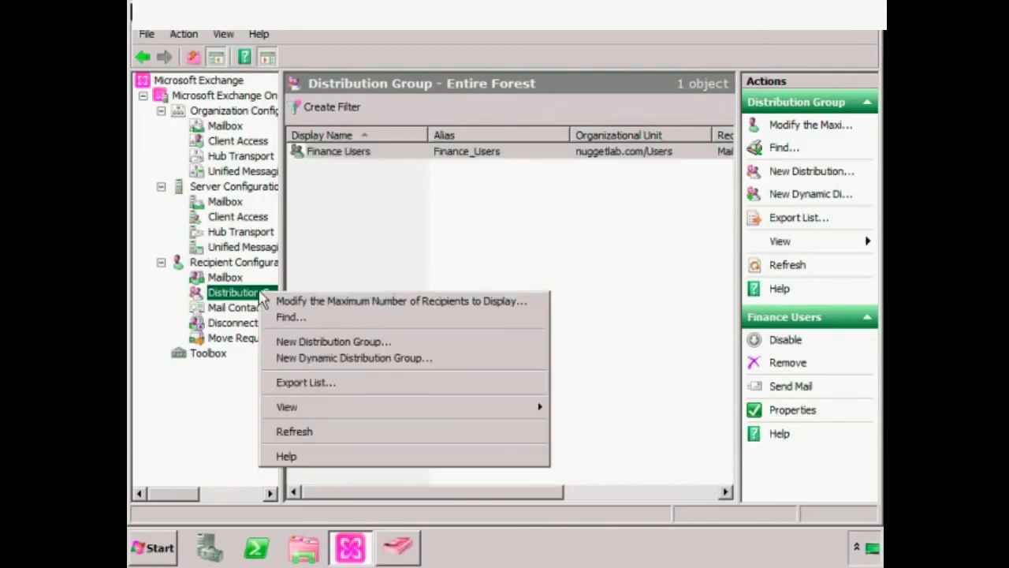
click(319, 359)
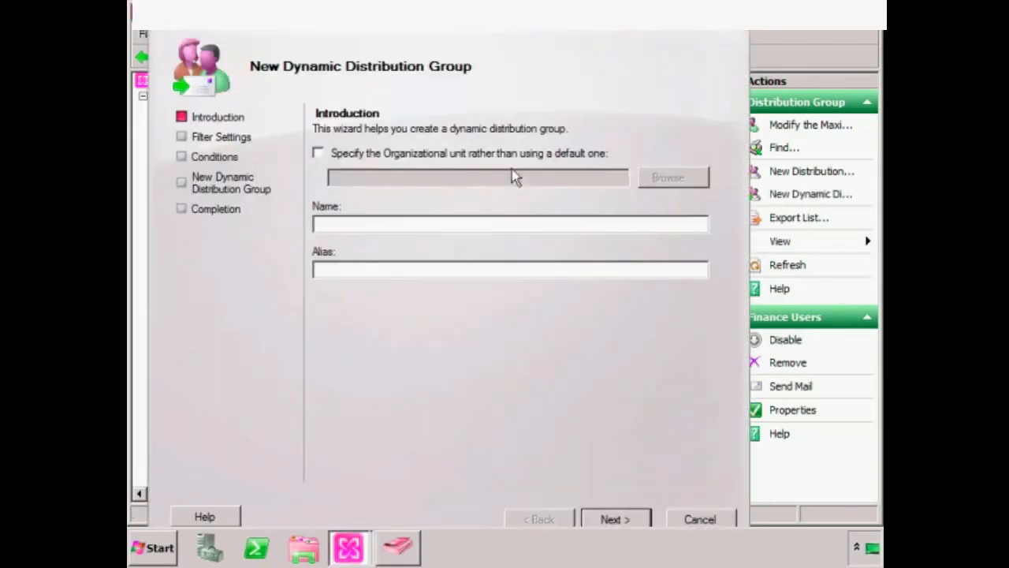
click(318, 154)
click(690, 178)
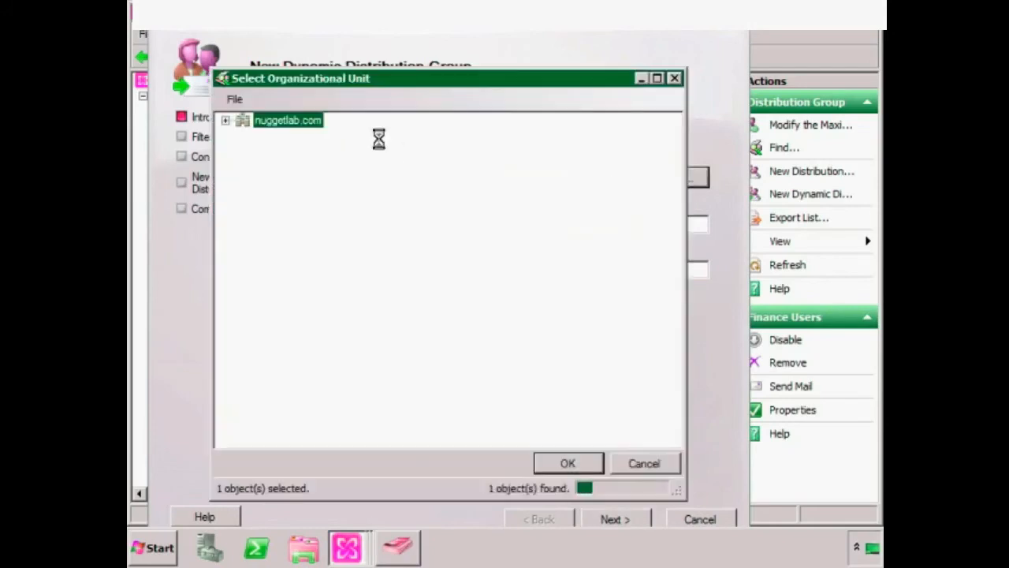
click(287, 150)
click(555, 462)
- Name the group 'Our Group' with alias 'Our-Group' and continue to filter settings
click(432, 226)
text(Our Group)
key(Tab)
text(Our-G)
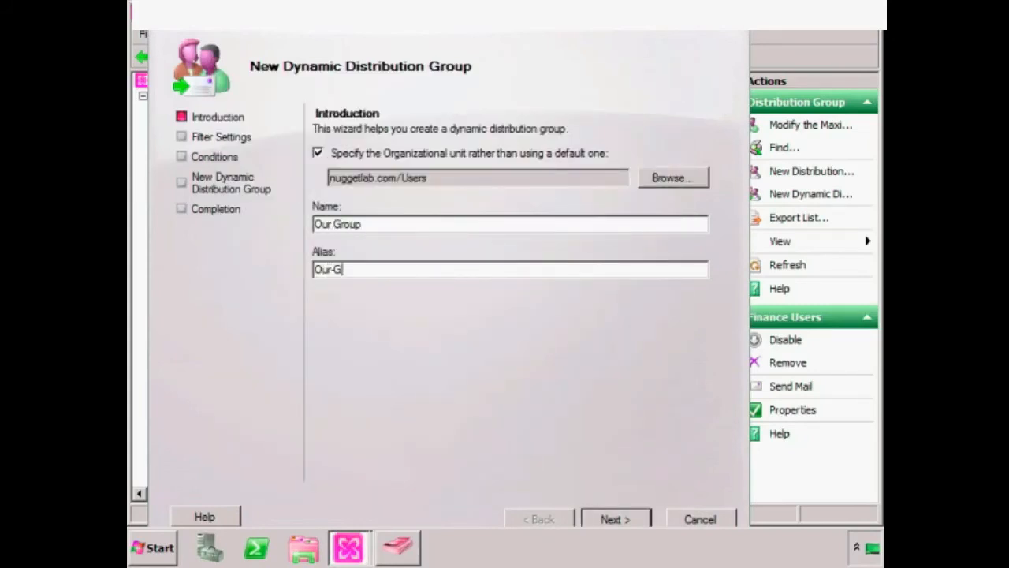
text(rup)
key(BackSpace)
key(BackSpace)
text(oup)
click(617, 520)
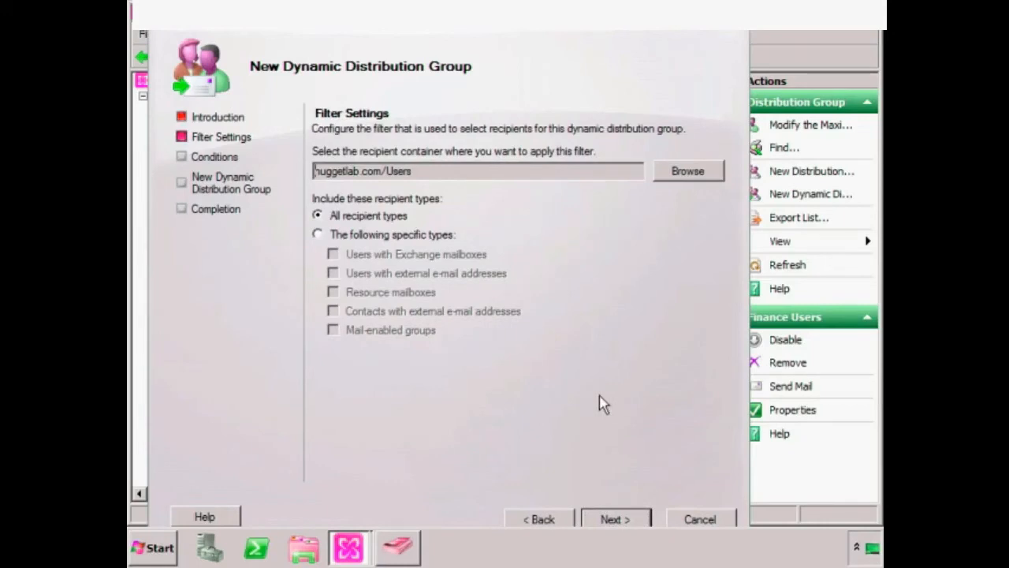
- Limit the dynamic group's recipients to users with Exchange mailboxes
click(318, 234)
click(371, 256)
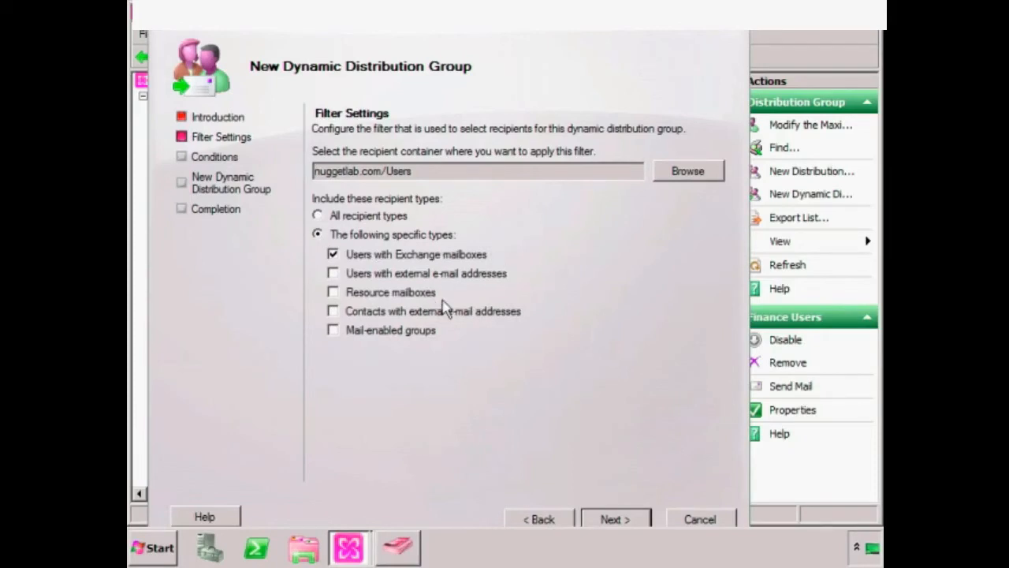
click(608, 520)
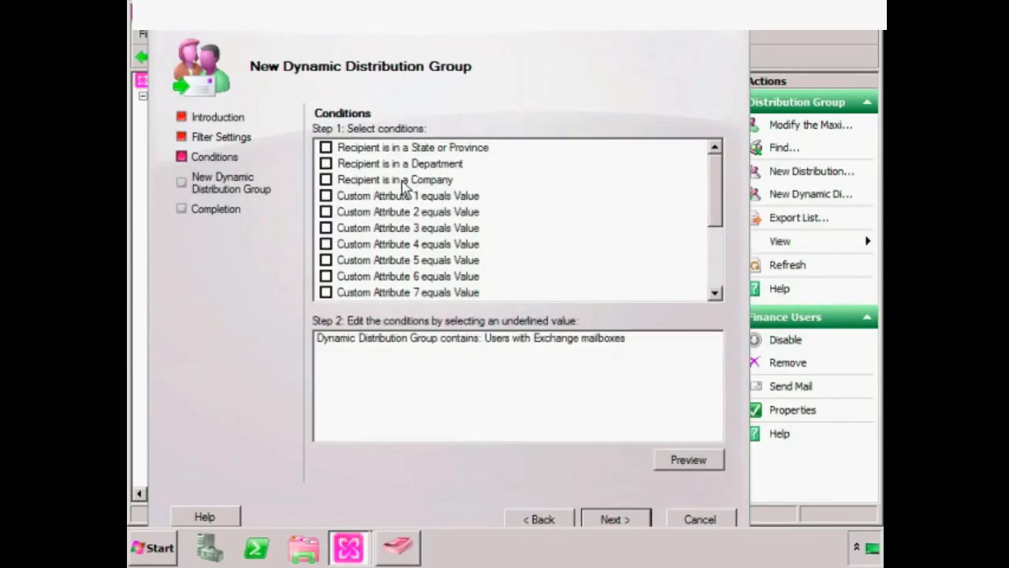
- Add a State or Province condition of CO and create the group
click(326, 149)
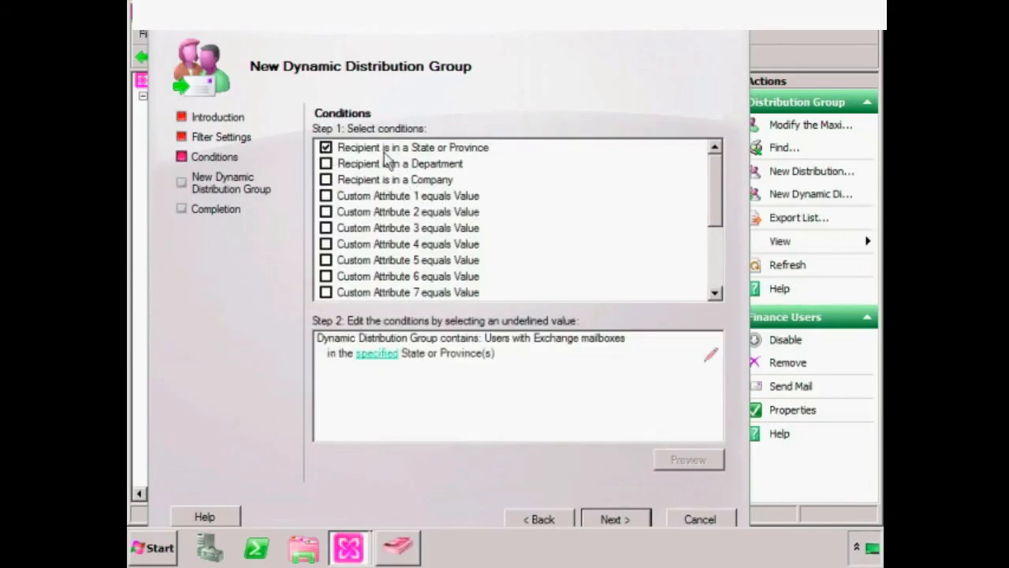
click(372, 354)
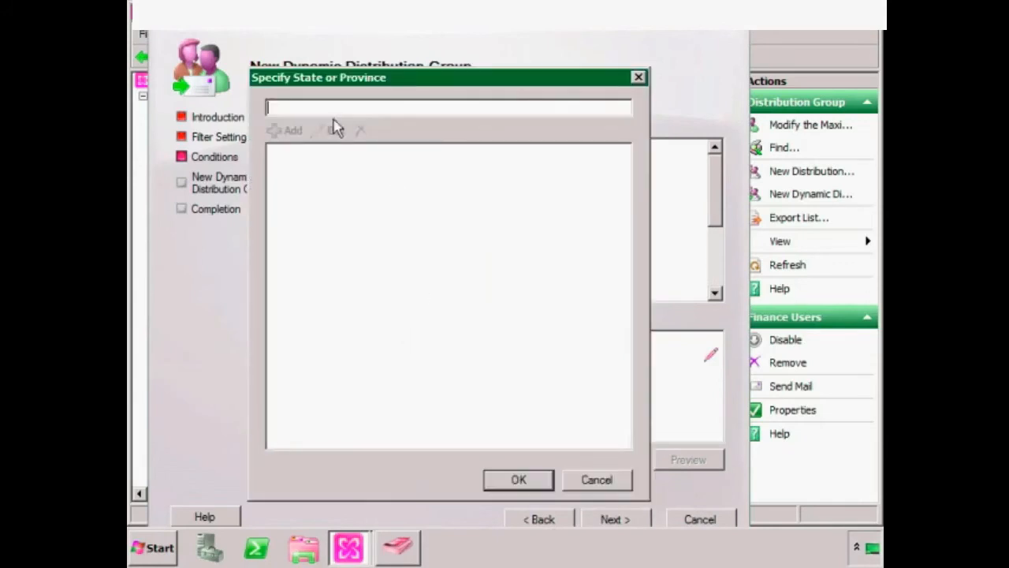
text(CO)
click(286, 130)
click(517, 479)
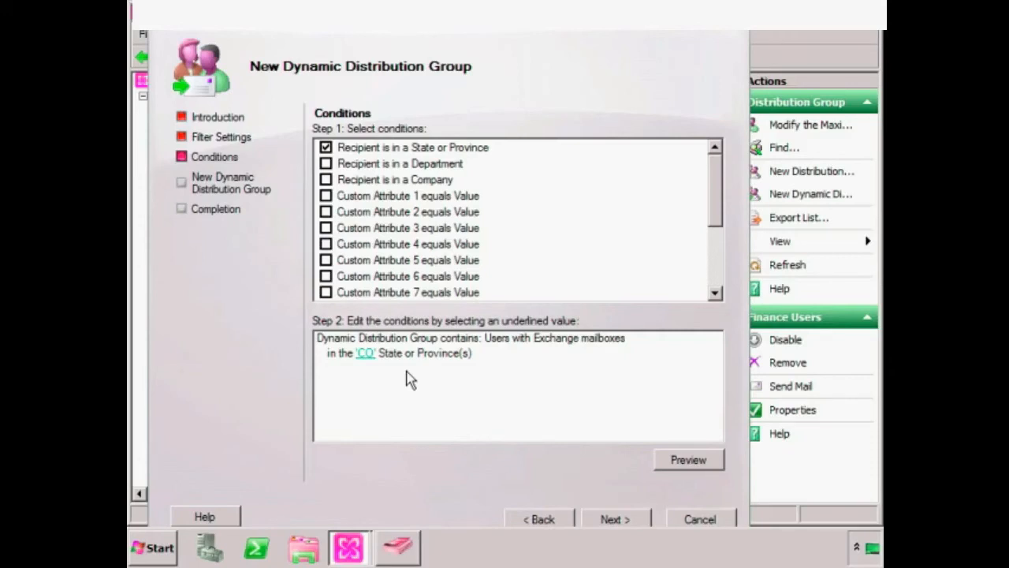
click(616, 519)
click(614, 521)
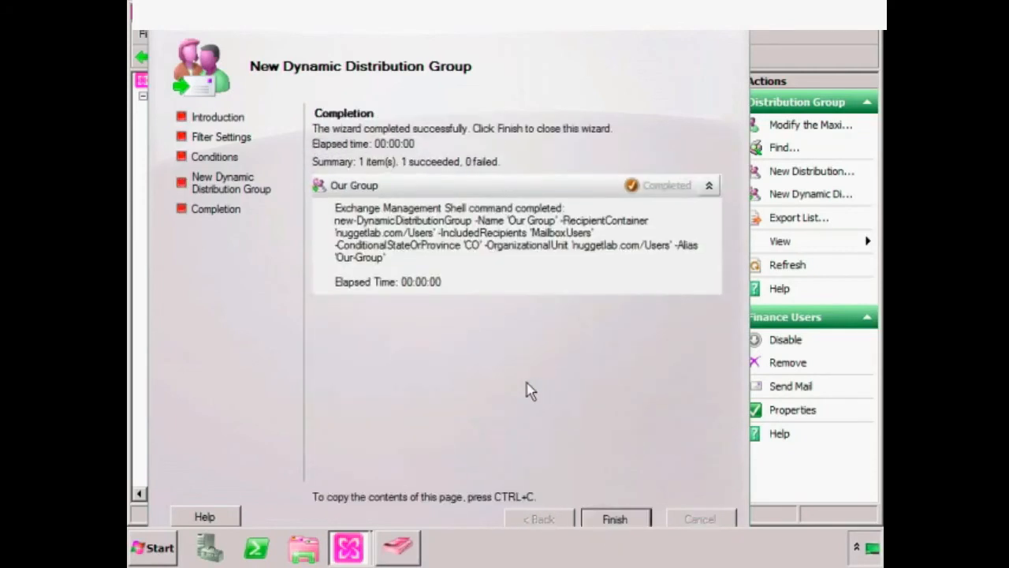
click(614, 519)
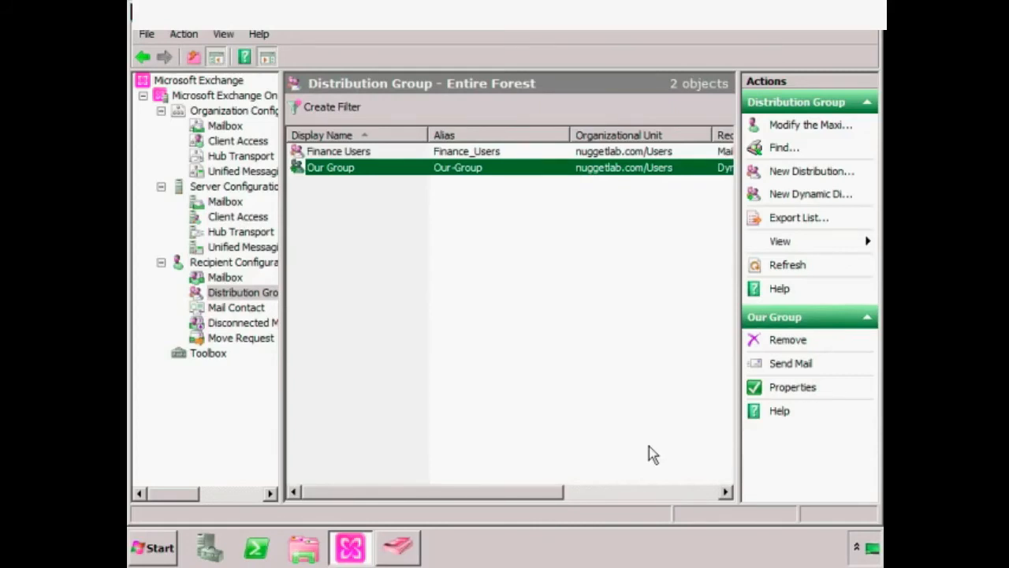
- Open the Mailbox list under Recipient Configuration
click(225, 277)
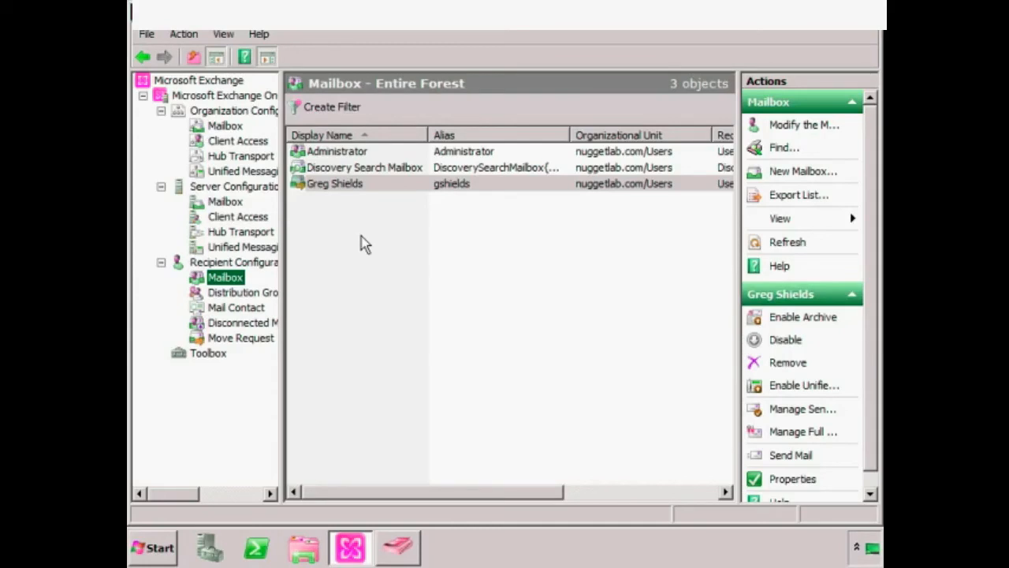
- Start the New Mailbox wizard with Room Mailbox selected
right_click(227, 276)
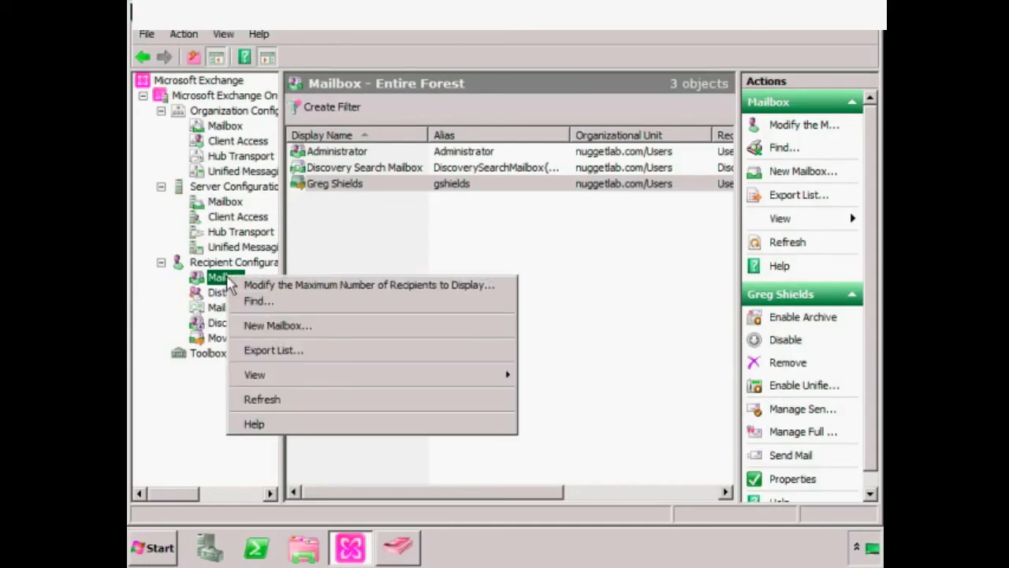
click(276, 327)
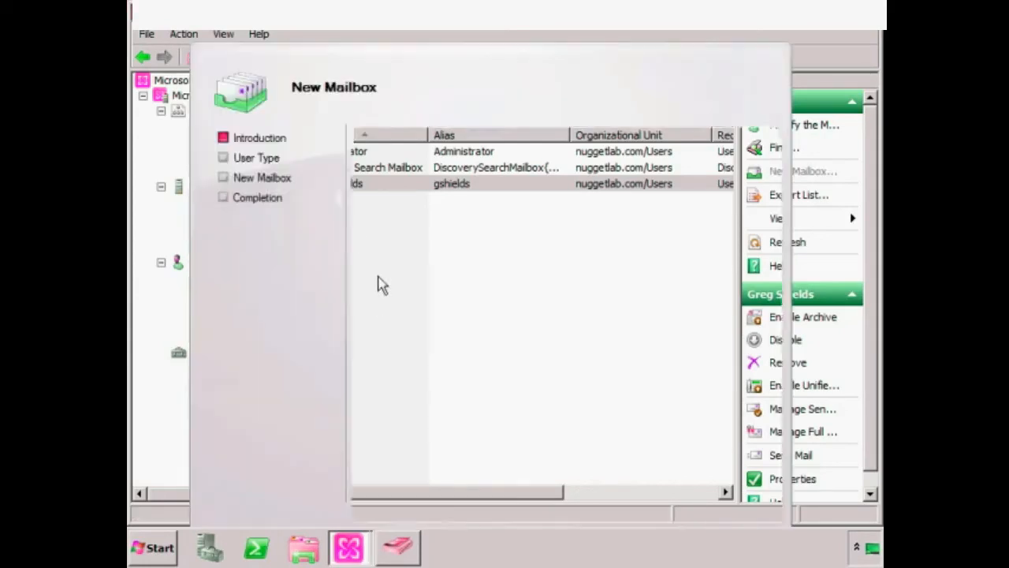
drag(451, 78, 473, 56)
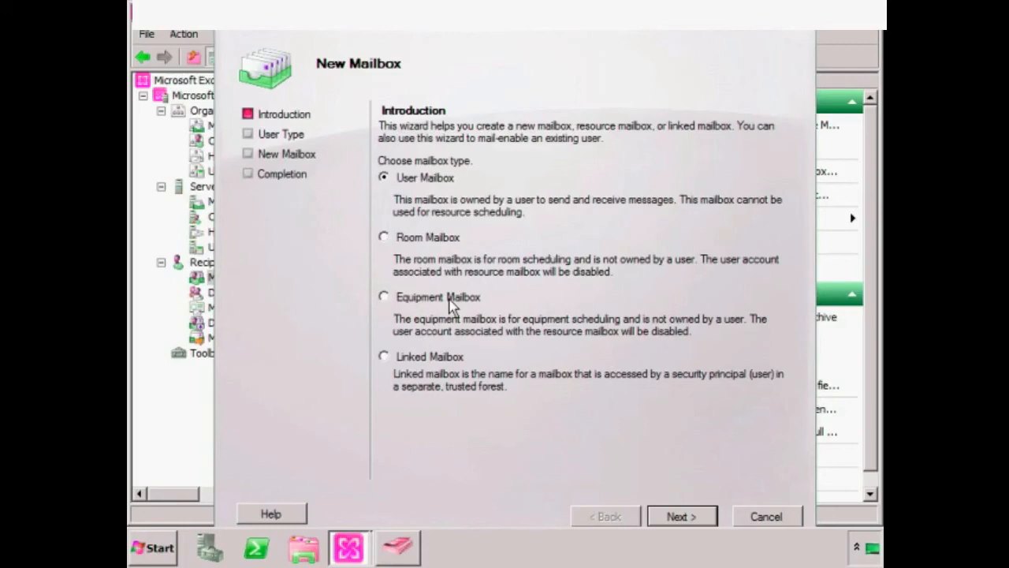
click(403, 239)
click(698, 522)
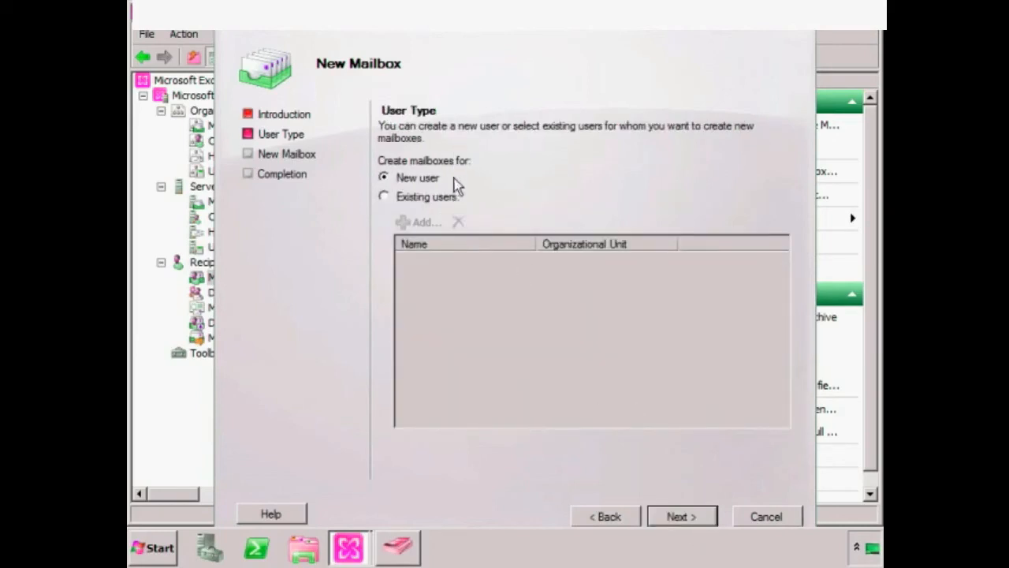
- Enter 'Conference Room A' as the name and 'confrooma' as the logon name
click(675, 517)
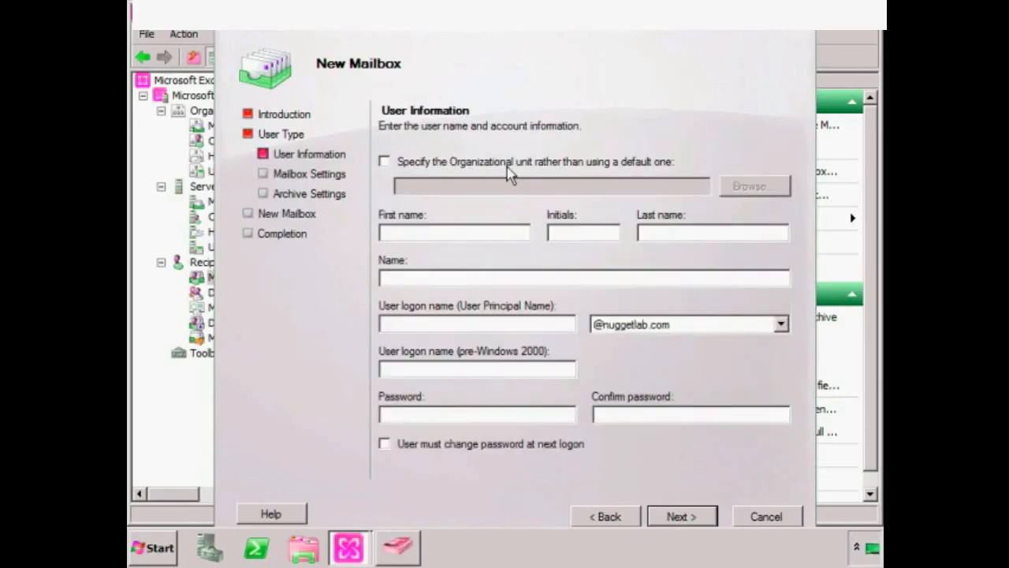
click(417, 227)
text(Confere)
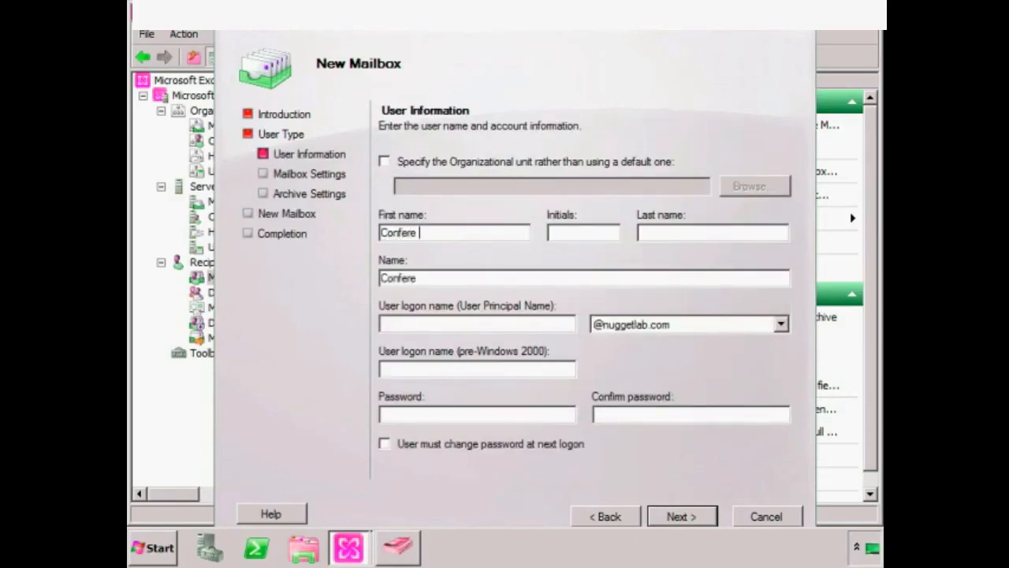
text(nce Room A)
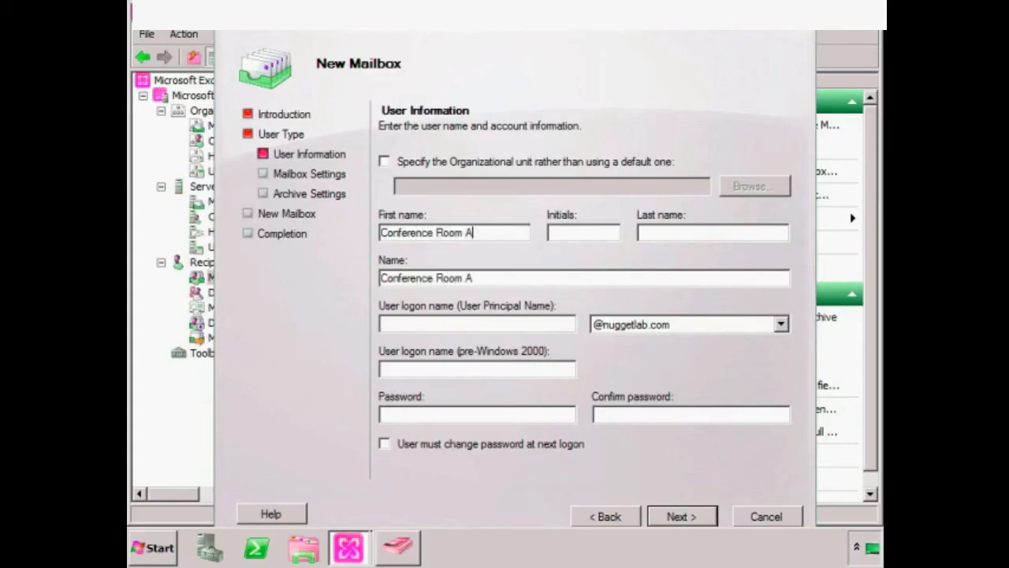
key(Tab)
key(Tab)
key(Tab)
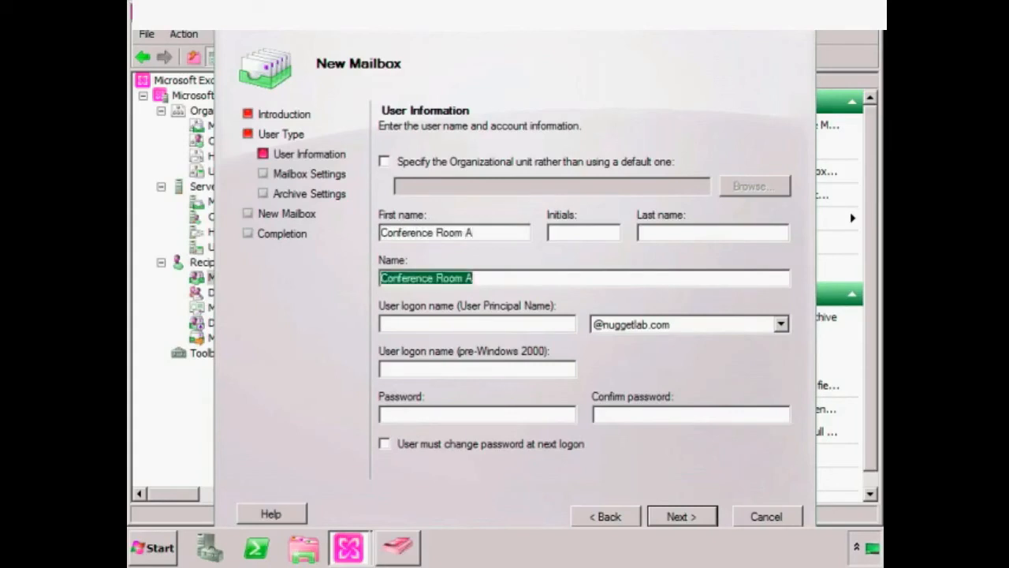
click(475, 323)
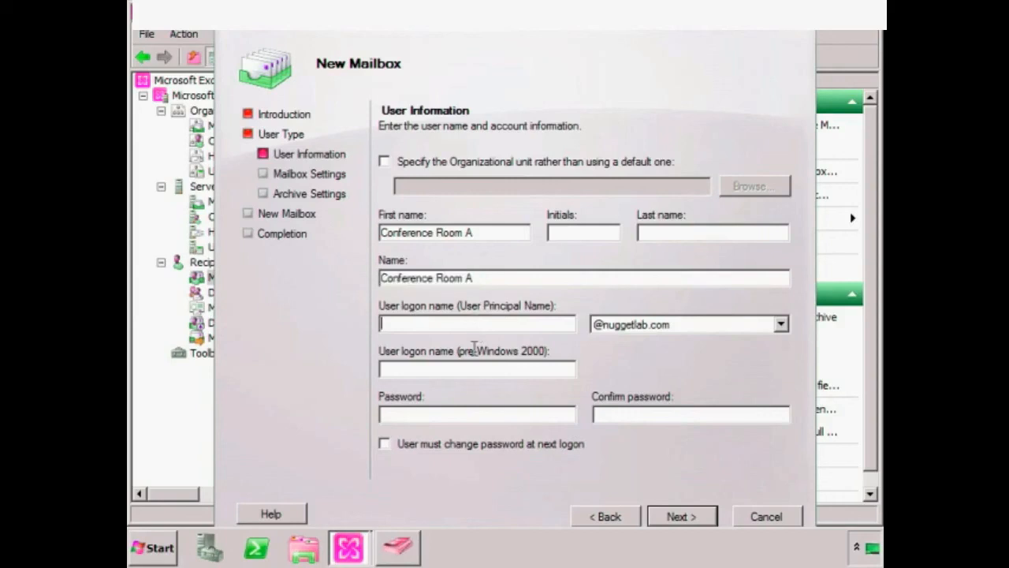
text(confrooma)
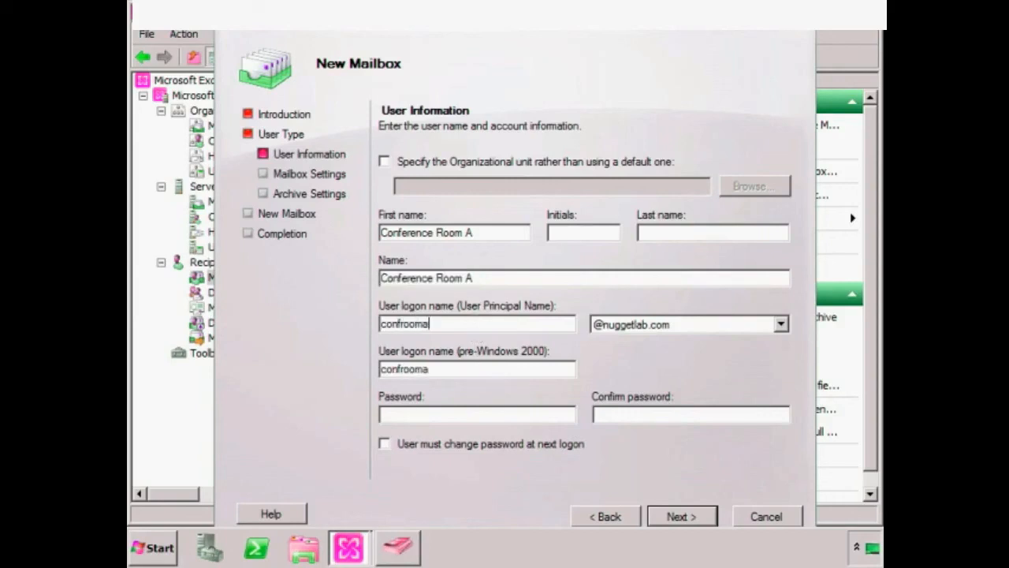
- Set and confirm the account password, then continue to Mailbox Settings
click(489, 414)
text(••••••••••)
key(Tab)
text(••••••••••)
key(ctrl+a)
text(•••••••••)
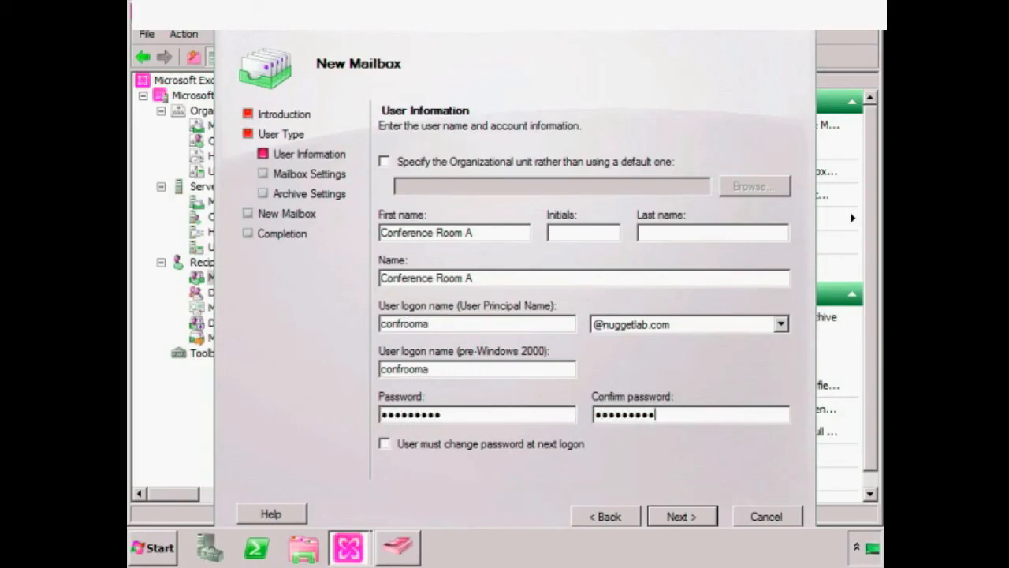
click(677, 517)
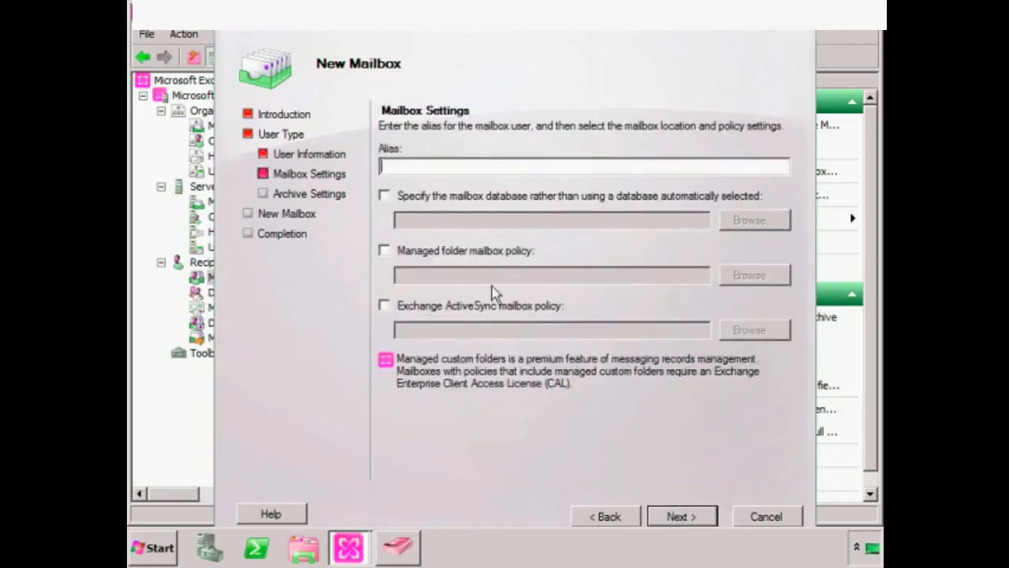
- Enter alias Conference_Room_A, choose Mailbox Database 2, and apply managed folder policy My Policy
text(Conference_Room_A)
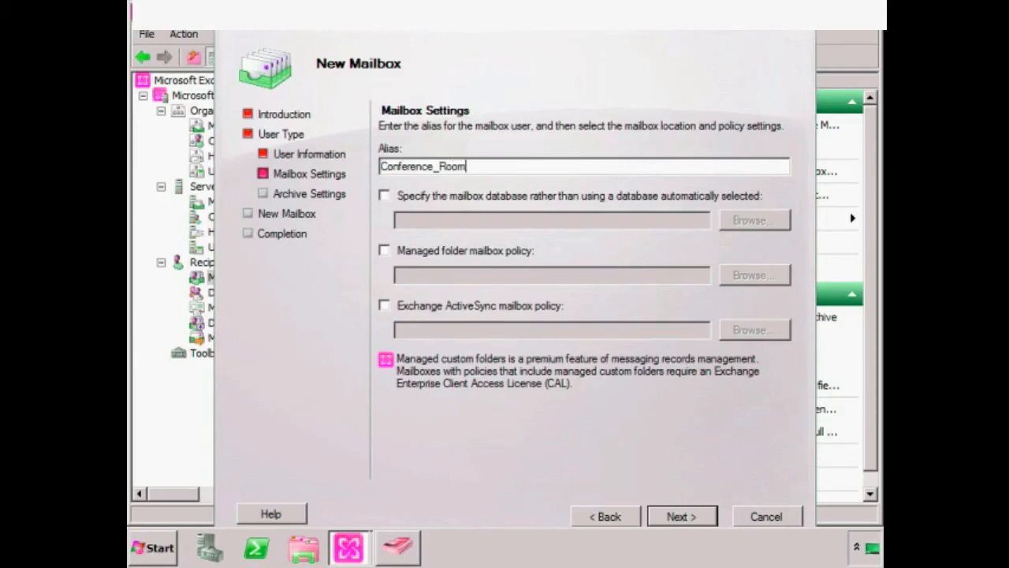
click(447, 196)
click(744, 221)
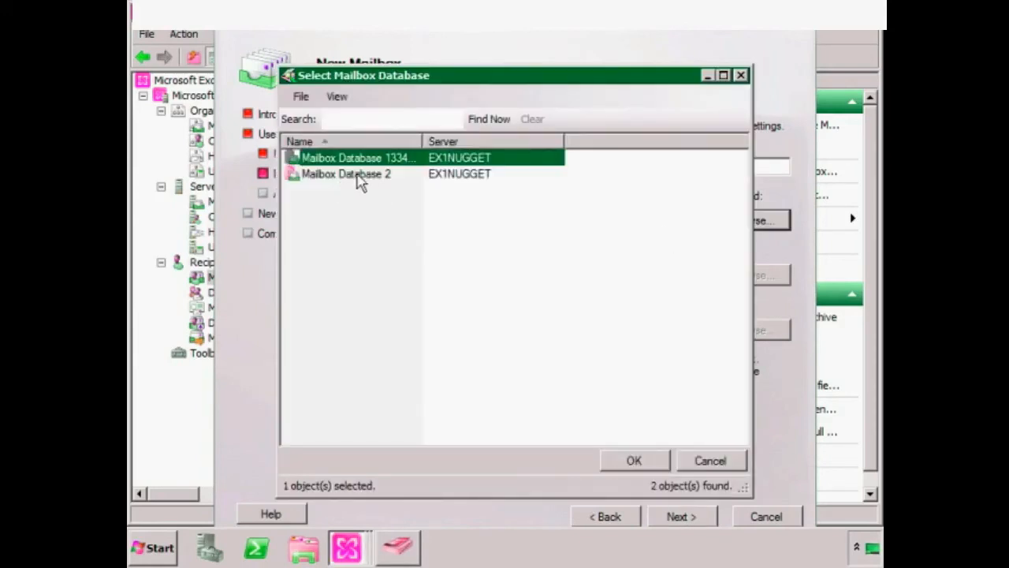
click(358, 175)
click(625, 466)
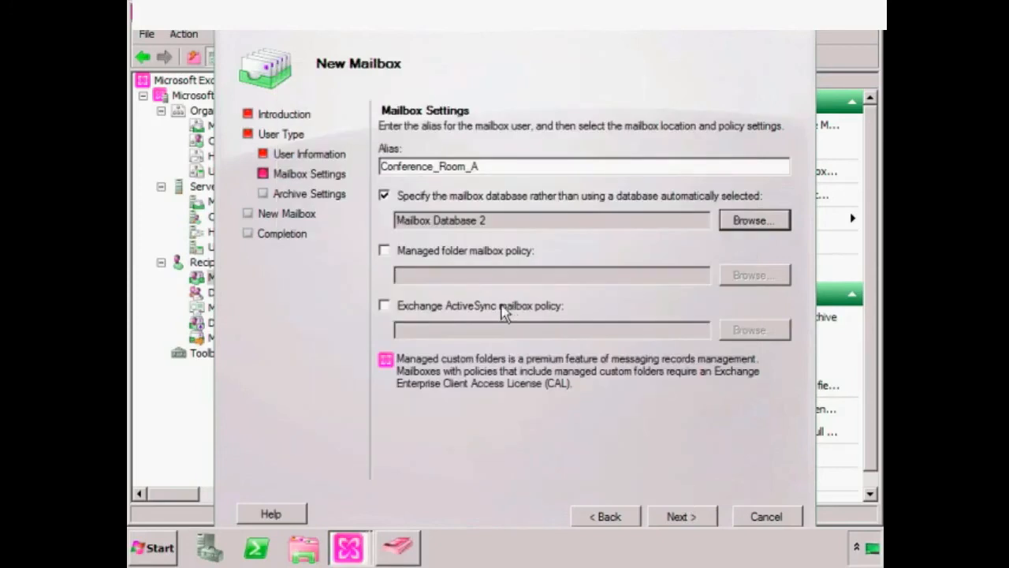
click(497, 252)
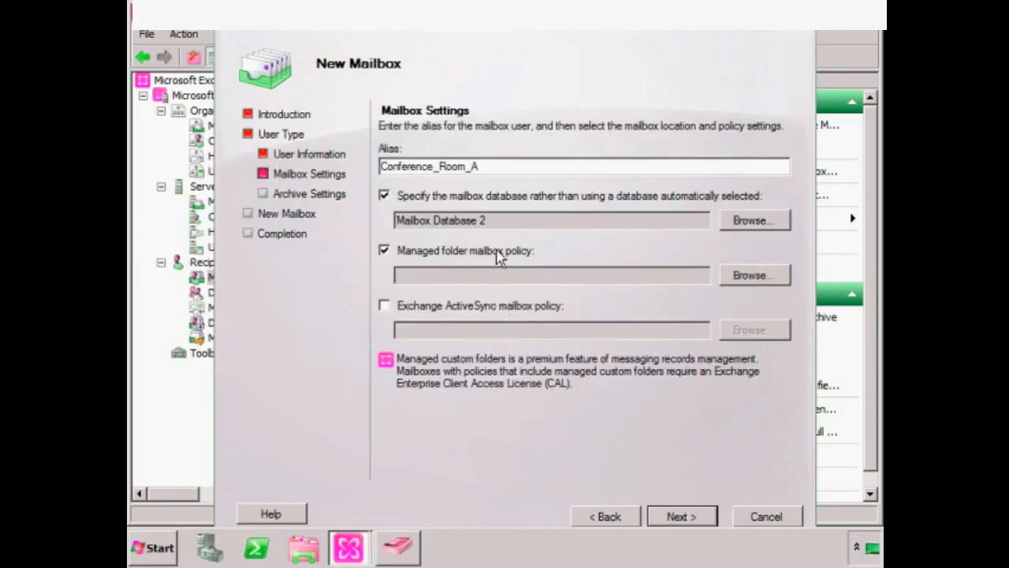
click(756, 277)
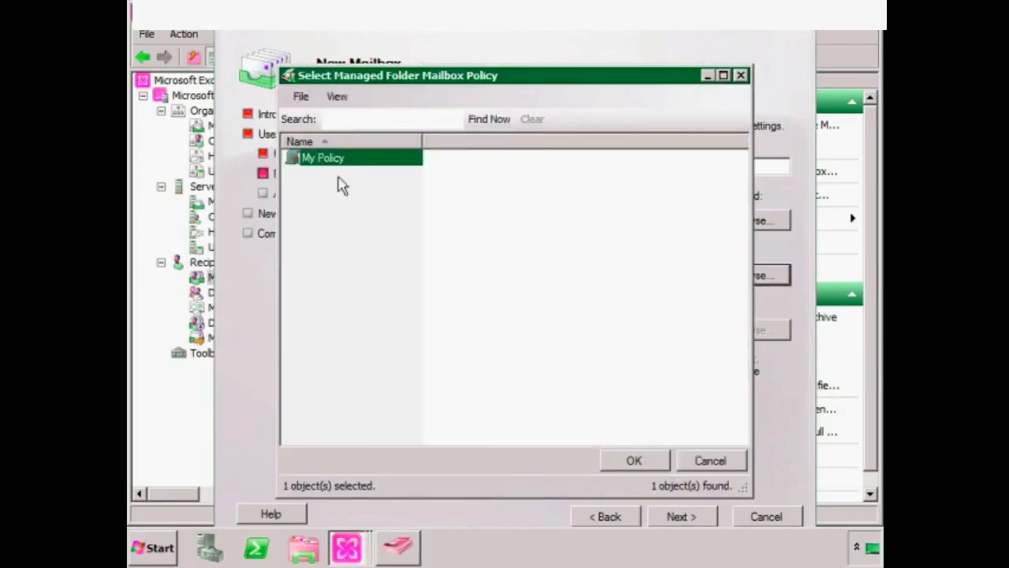
click(640, 464)
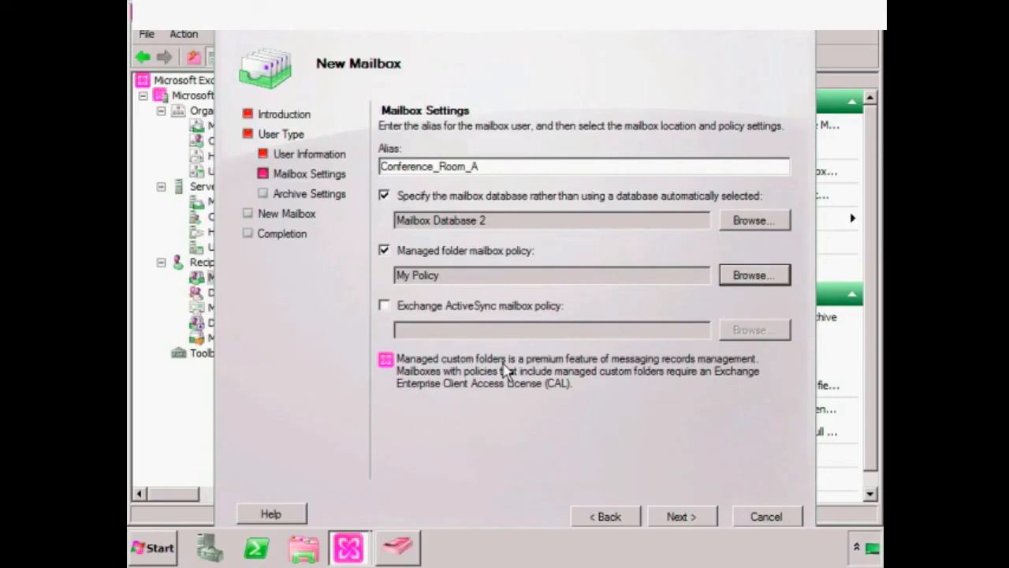
- Skip archiving, create the room mailbox, accept the managed folder policy prompt, and finish
click(682, 518)
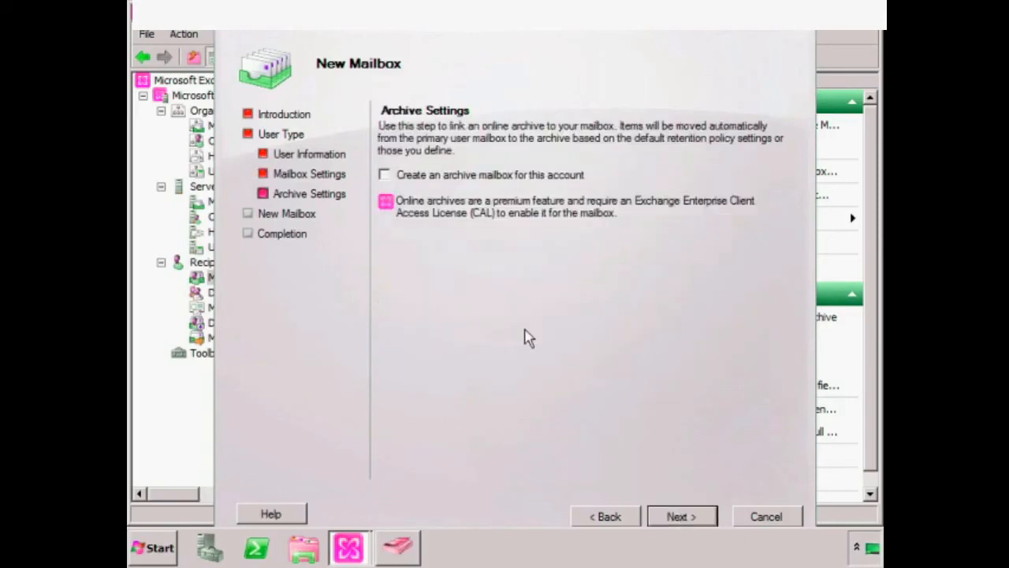
click(681, 517)
click(688, 519)
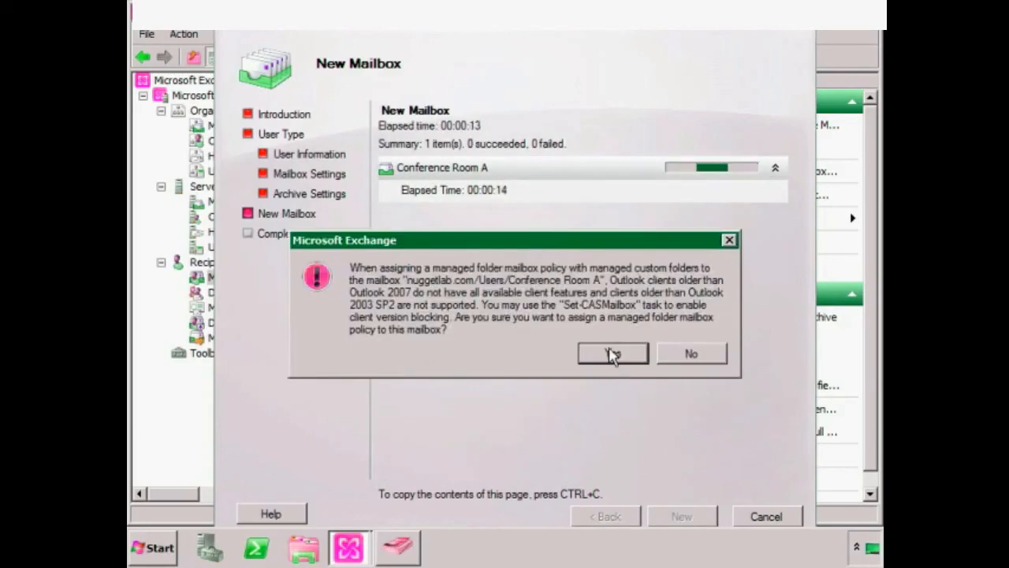
click(614, 354)
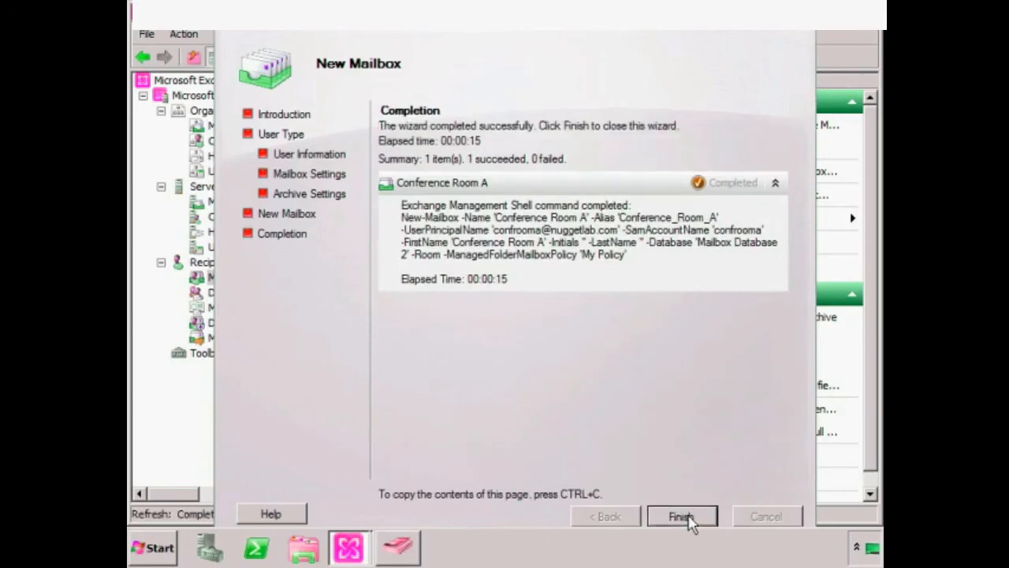
click(683, 516)
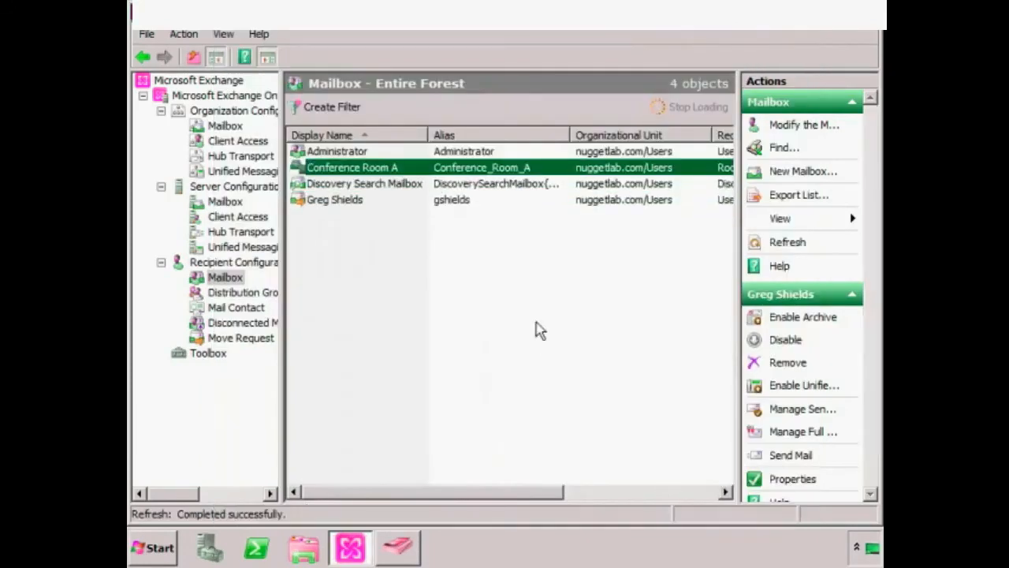
- Open the properties of the Conference Room A mailbox and move the window higher
click(348, 173)
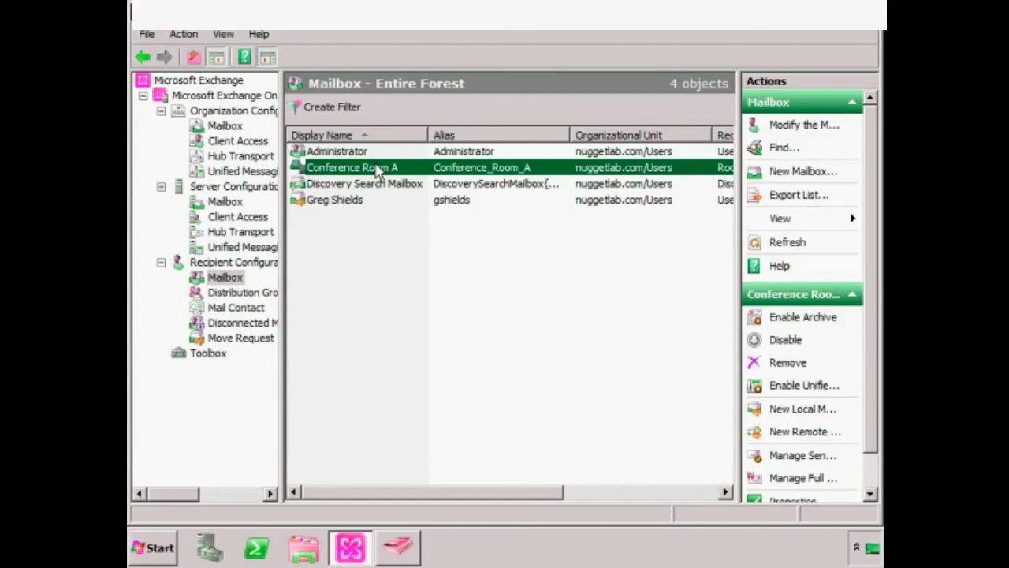
right_click(376, 165)
click(426, 330)
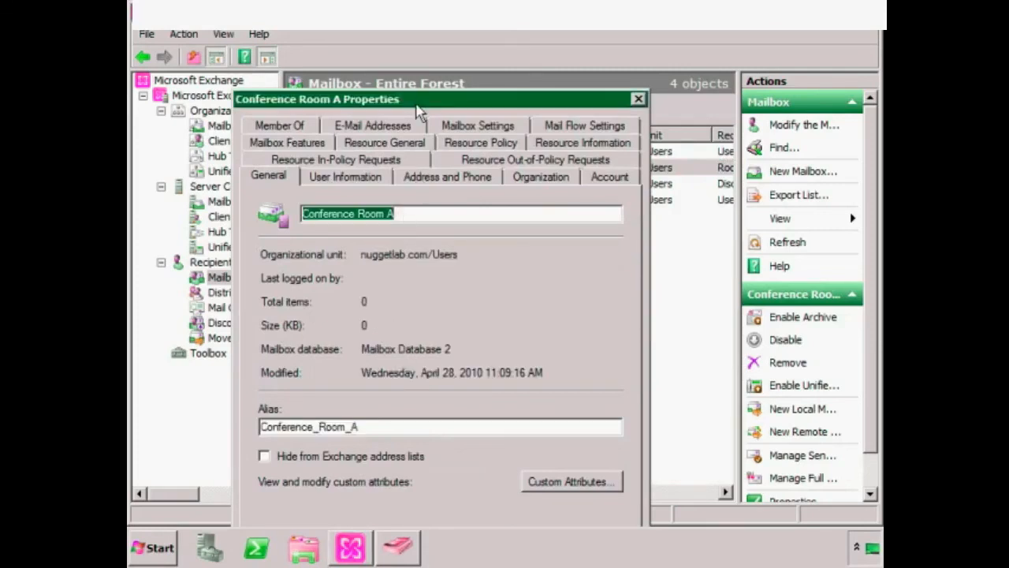
drag(417, 104, 474, 26)
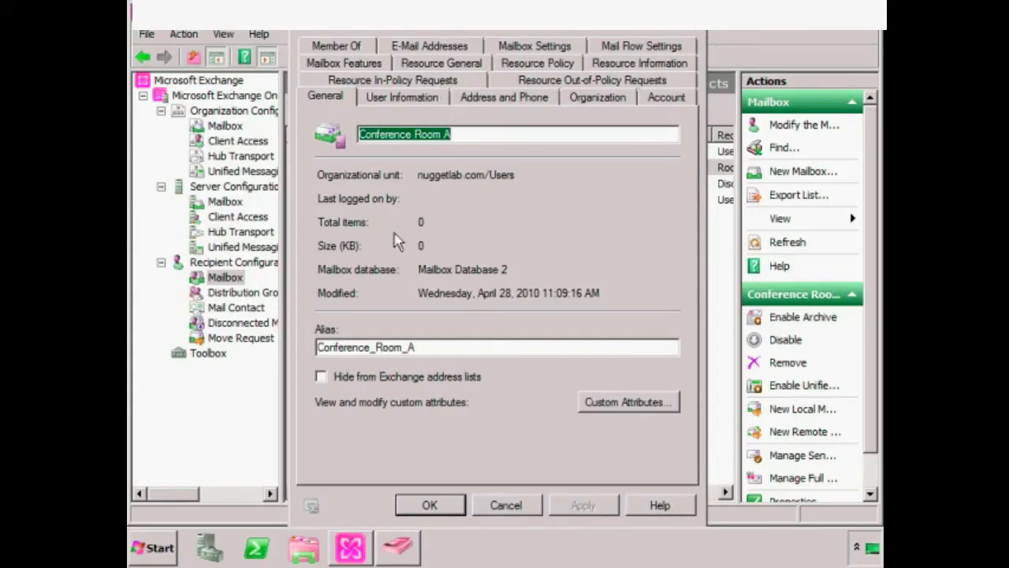
- Review the User Information, Address and Phone, Organization, Mailbox Features and Resource General tabs
click(418, 98)
click(514, 104)
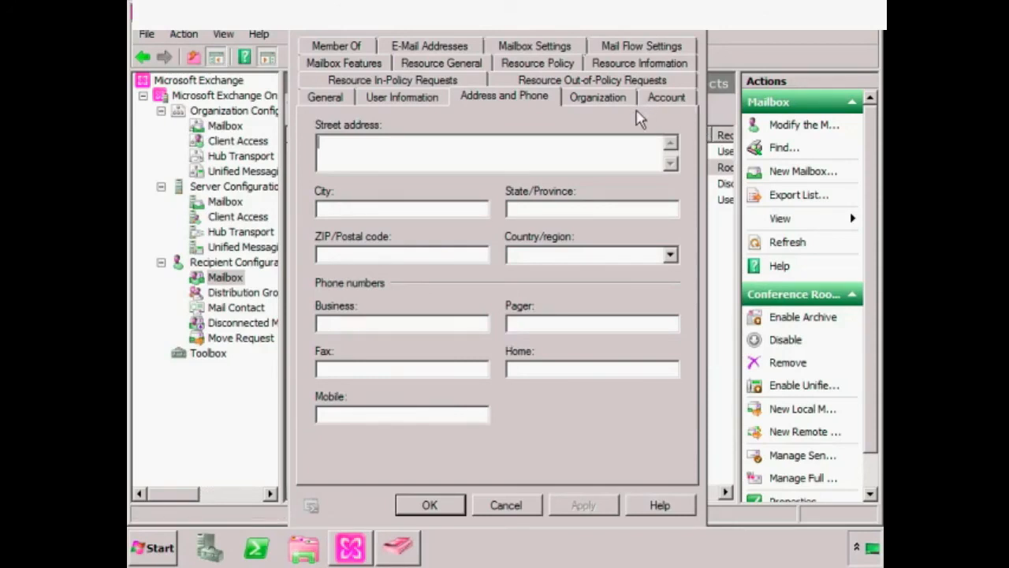
click(609, 101)
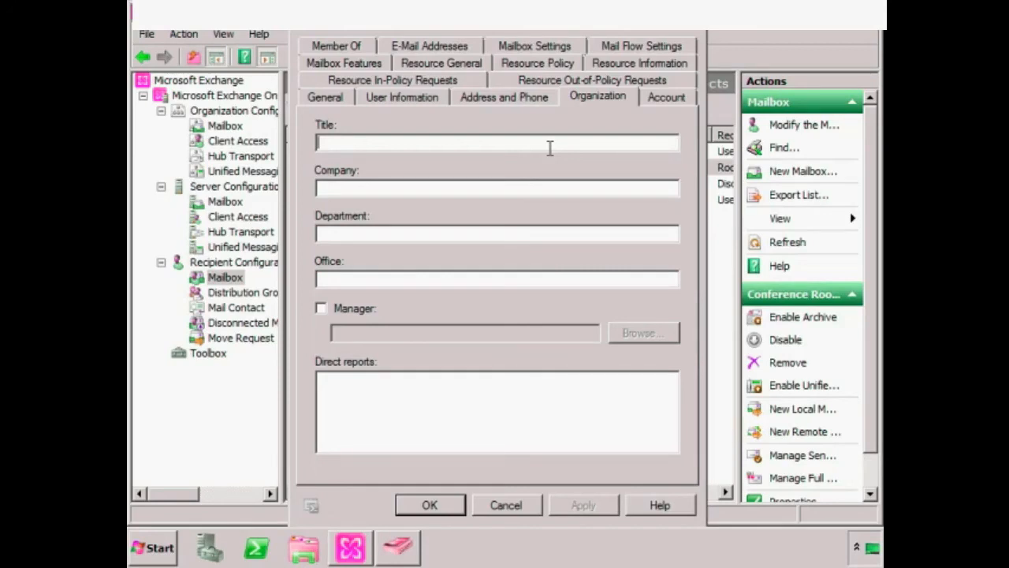
click(342, 67)
click(445, 107)
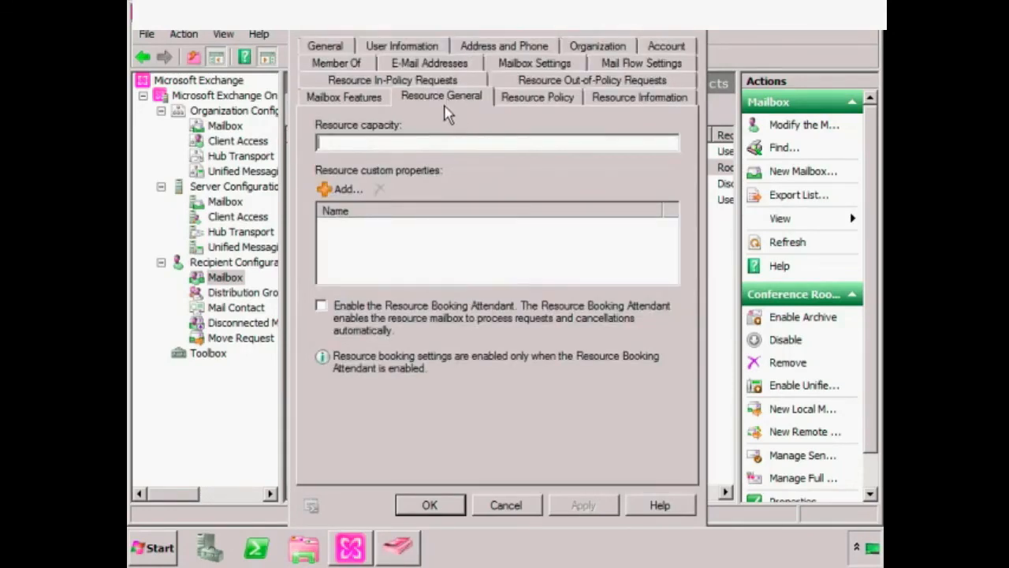
- Show the Resource Policy tab: 180-day booking window, 1440-minute maximum, repeating meetings allowed
click(372, 97)
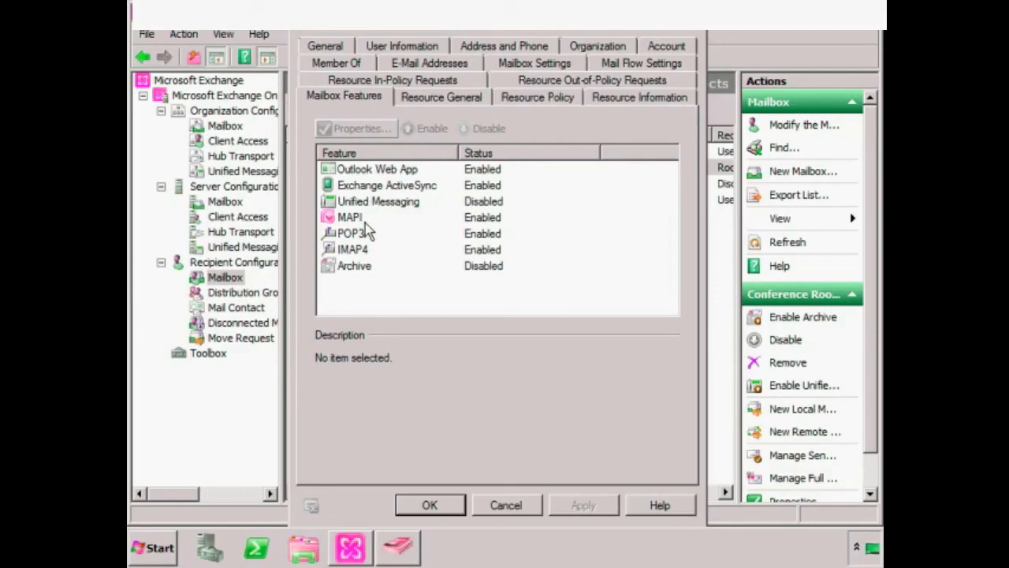
click(460, 99)
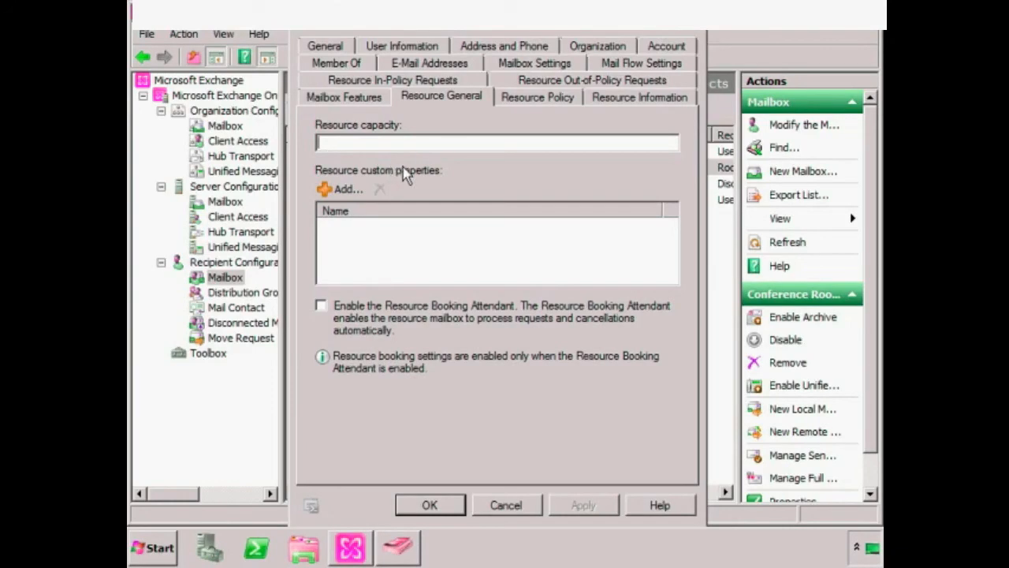
click(544, 98)
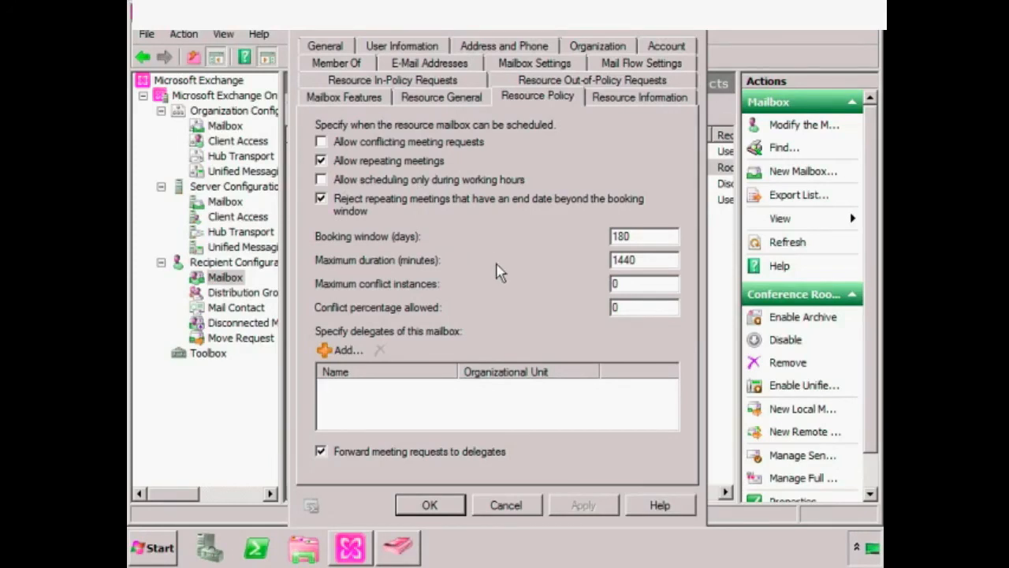
- Add the non-administrator user mailbox as the room's delegate, then view Resource Information settings
click(341, 348)
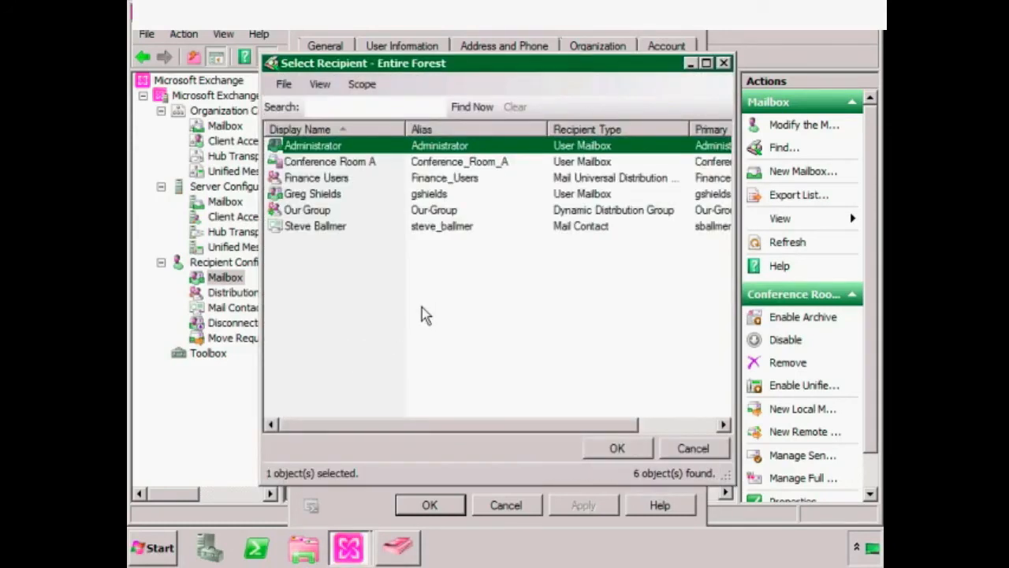
click(338, 196)
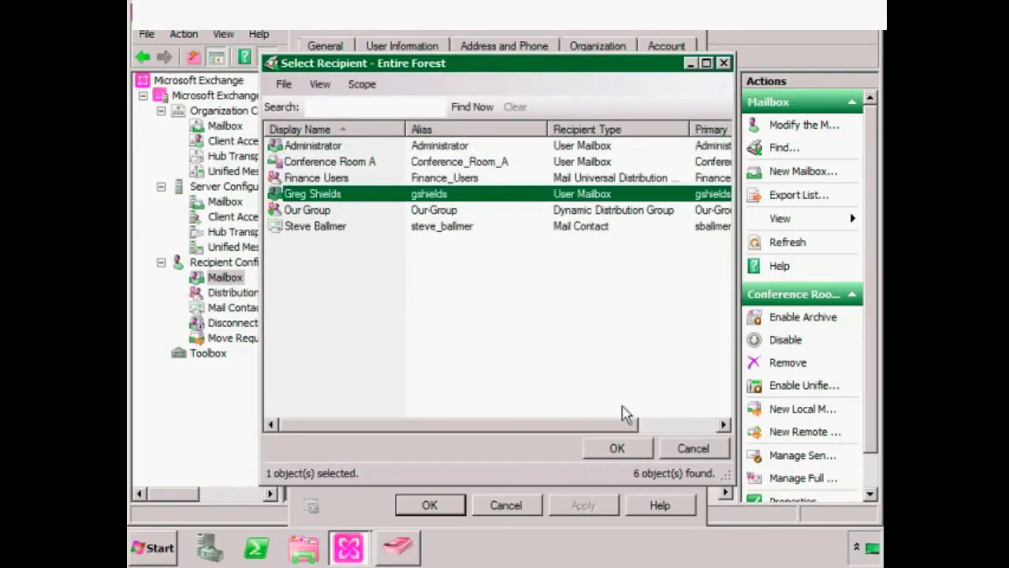
click(609, 447)
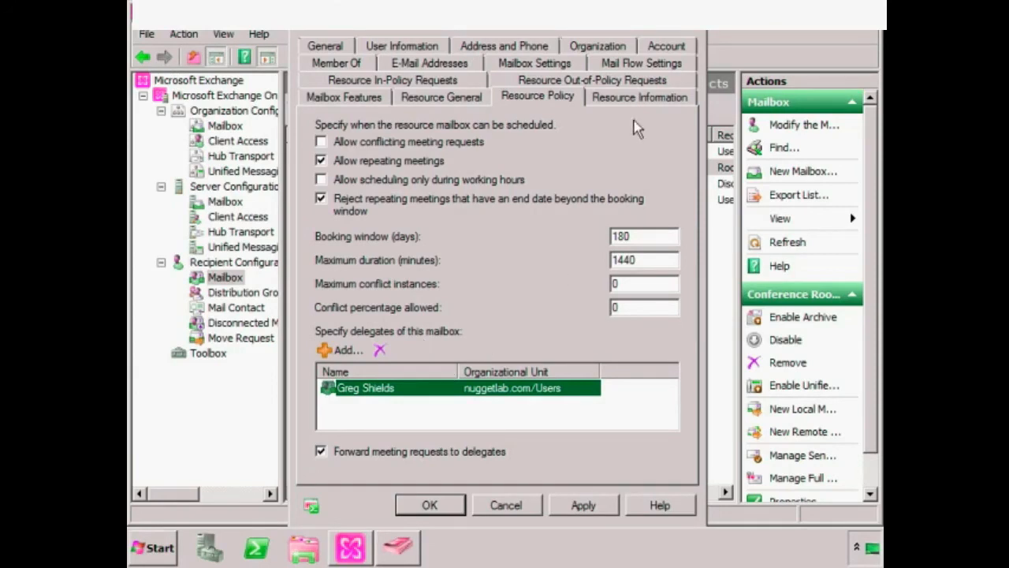
click(656, 102)
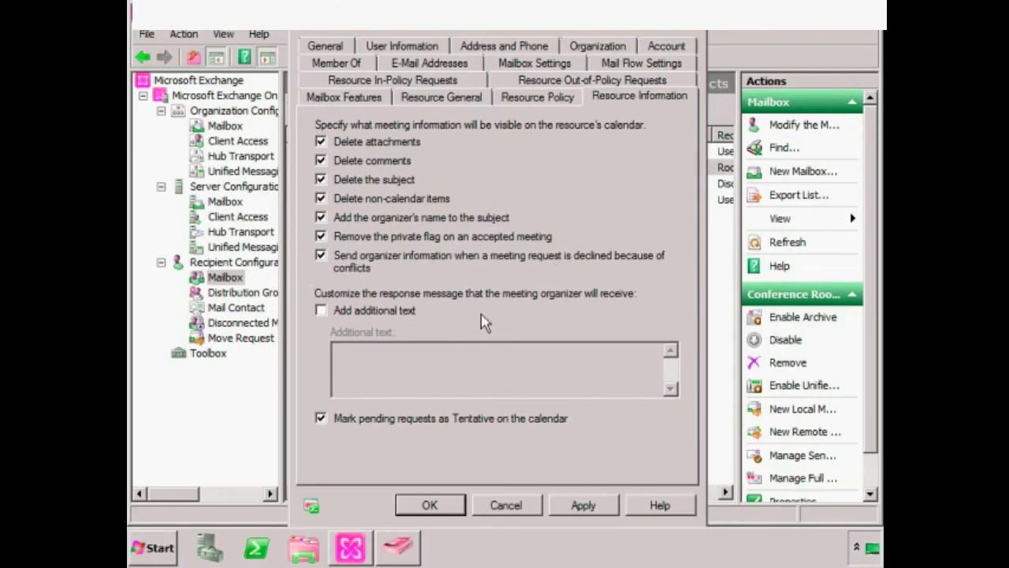
- Review the Resource In-Policy and Out-of-Policy Requests tabs, then save and close the room properties
click(404, 82)
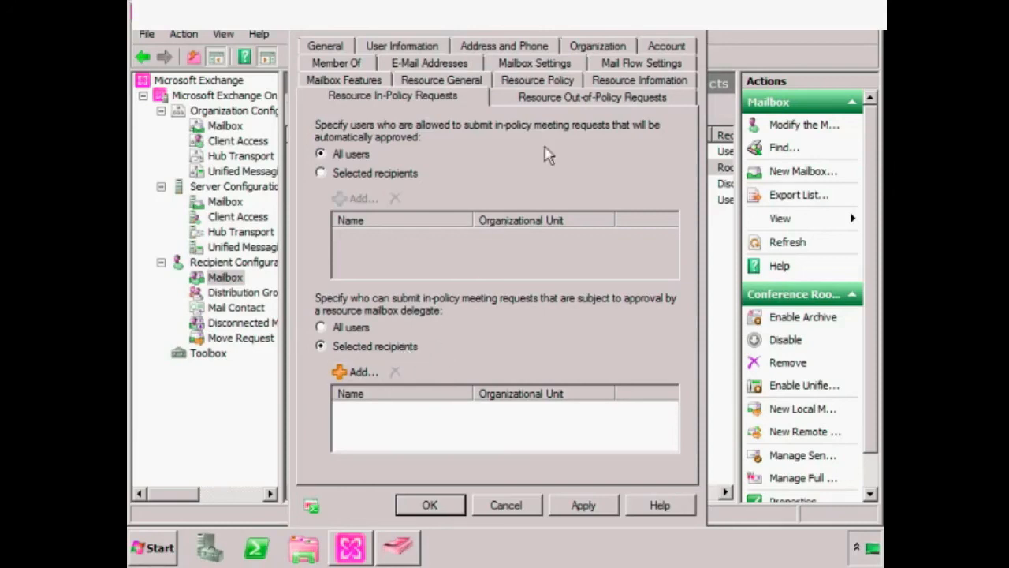
click(578, 100)
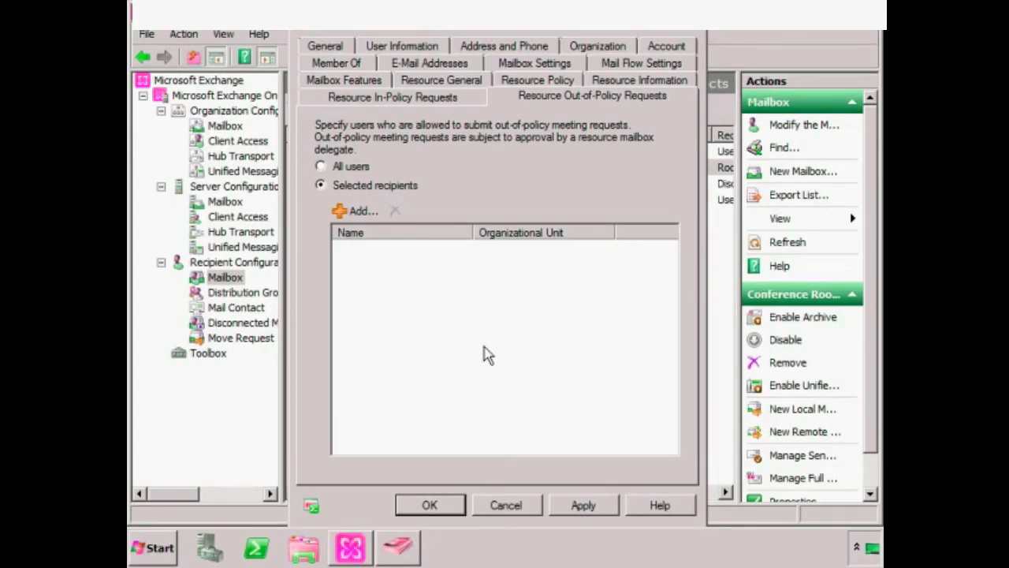
key(Return)
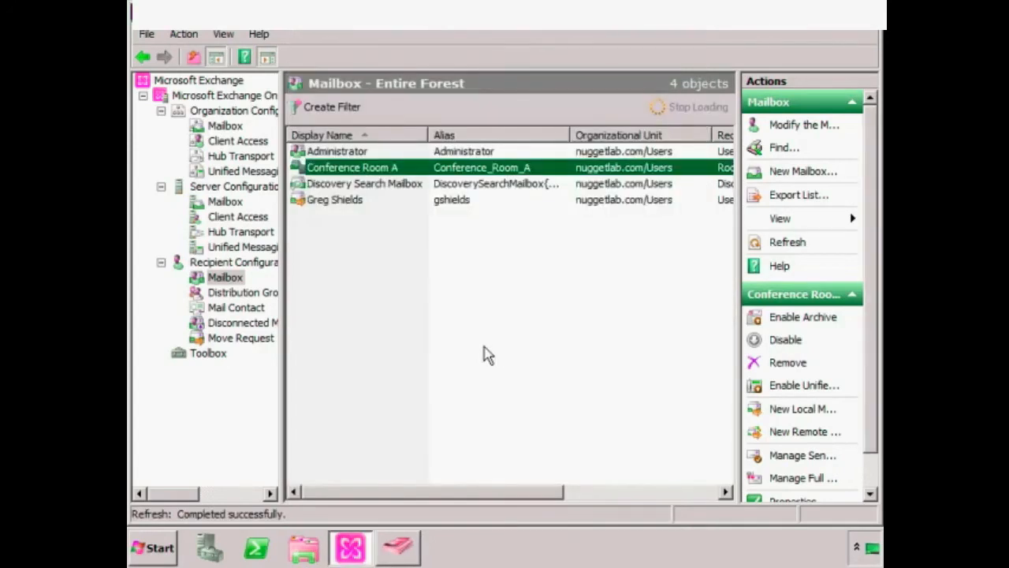